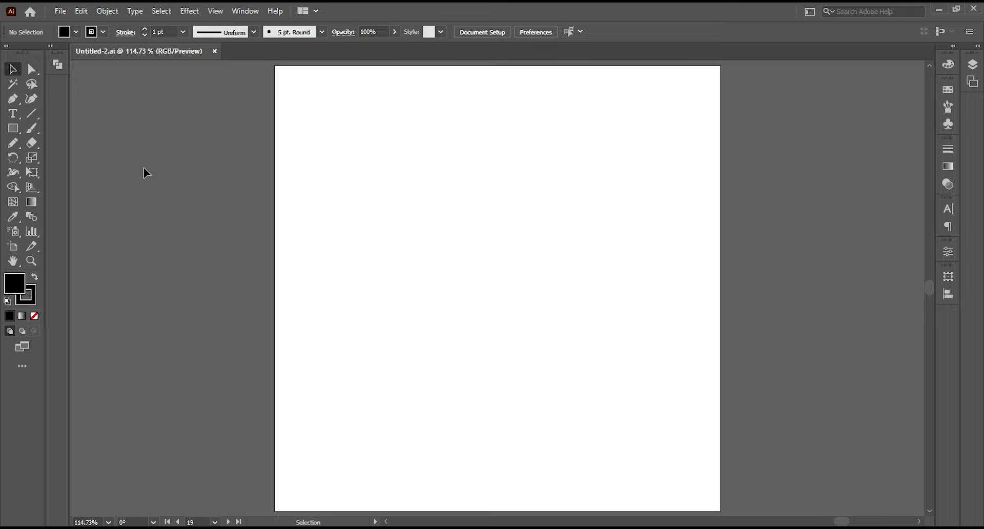
Open the shape tool flyout on the blank artboard to reach the Ellipse Tool.
drag(13, 129, 73, 160)
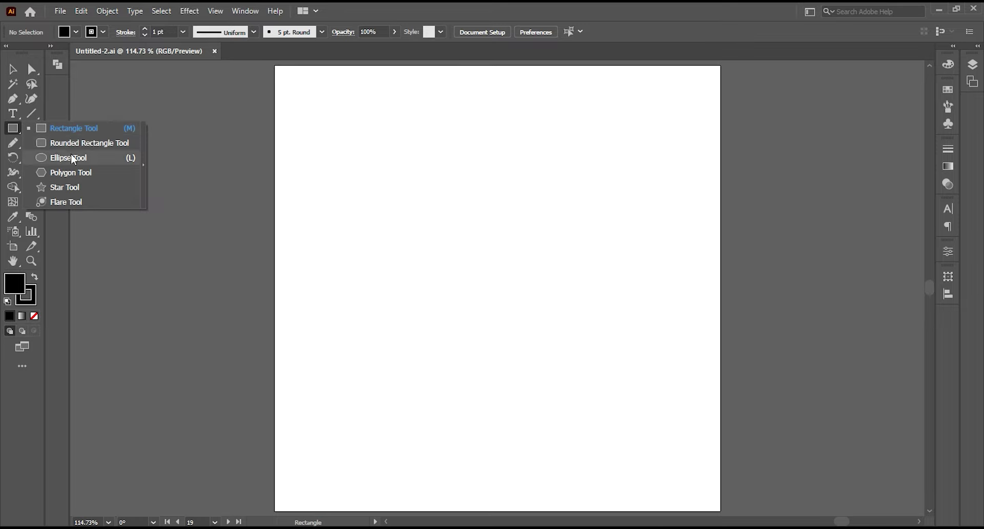
Draw a black circle and a wider, squashed ellipse copy beneath it.
drag(419, 116, 548, 245)
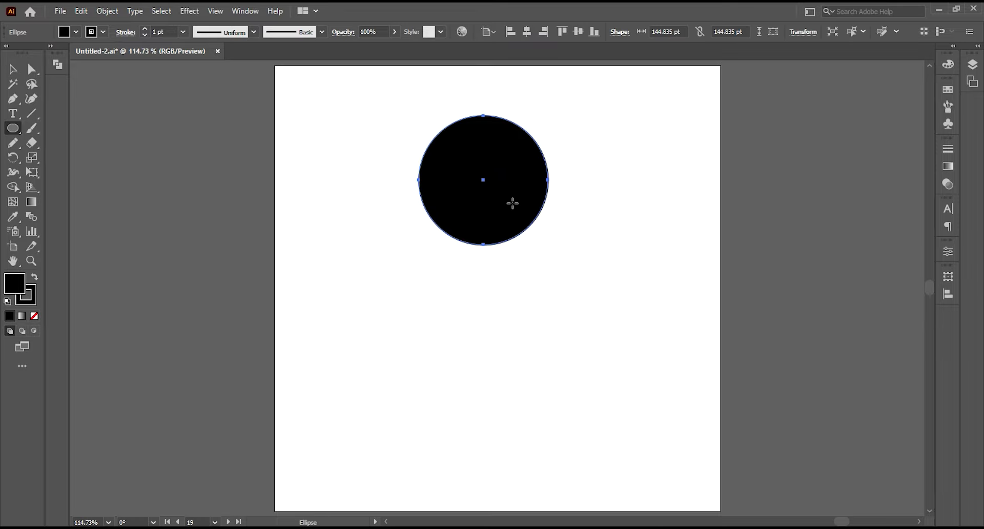
key(v)
drag(506, 184, 505, 278)
key(e)
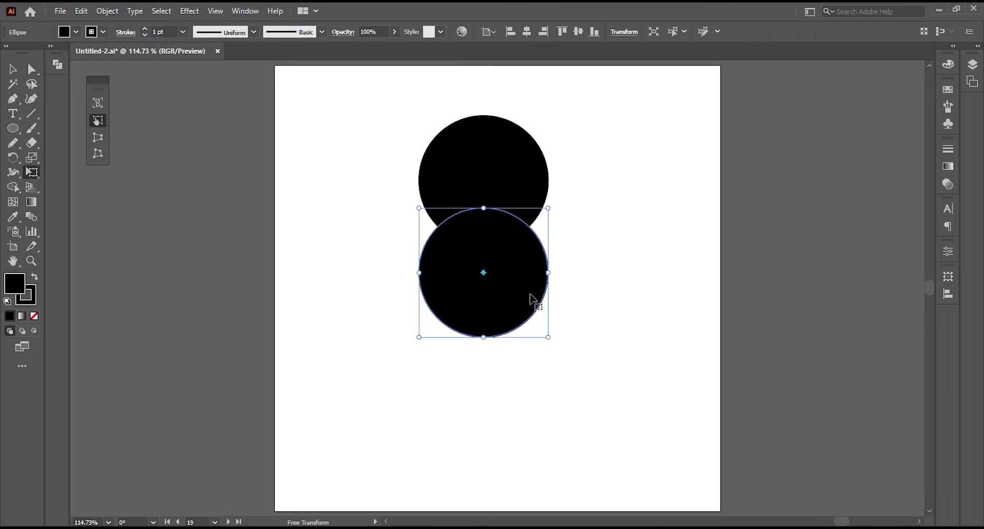
drag(548, 336, 617, 406)
drag(520, 406, 519, 384)
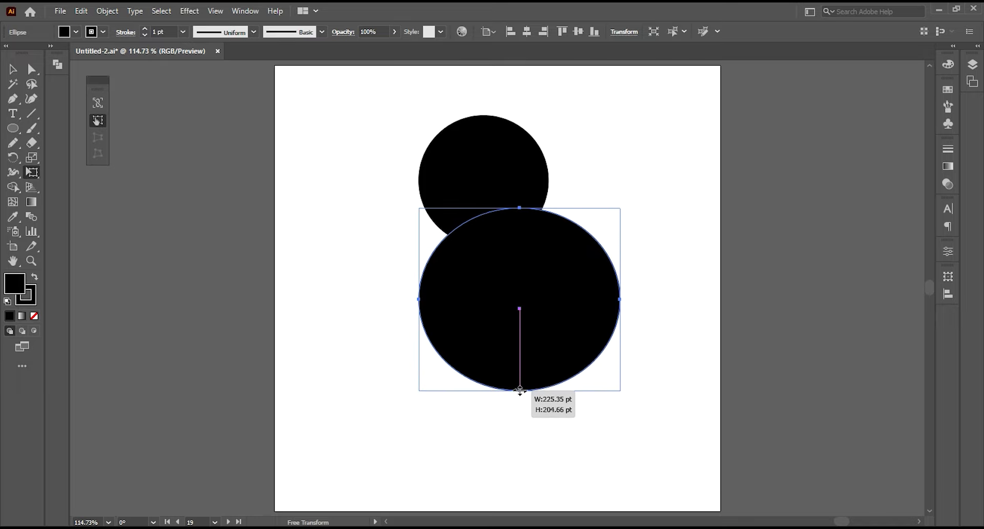
drag(548, 289, 532, 294)
Centre both shapes horizontally and unite them in Pathfinder into one shape.
key(v)
key(ctrl+a)
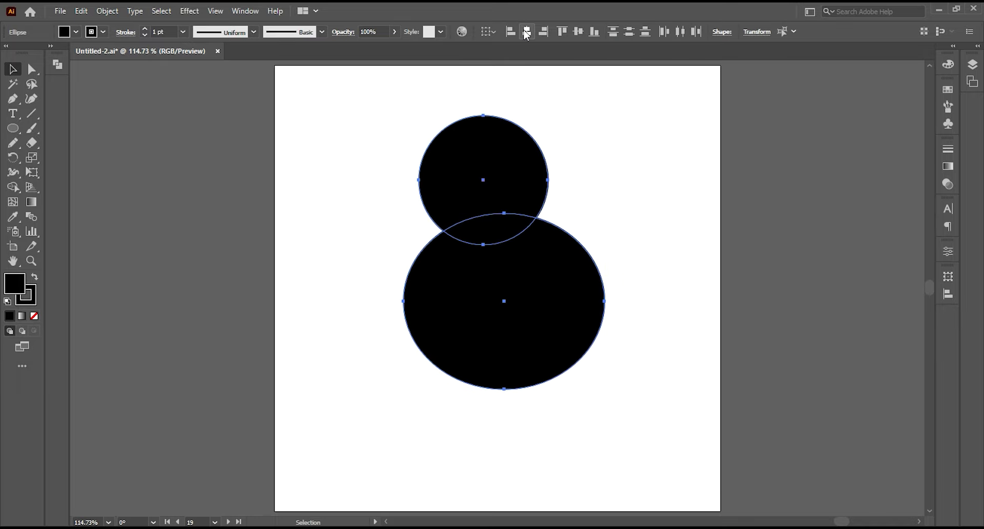
click(527, 31)
drag(521, 176, 503, 252)
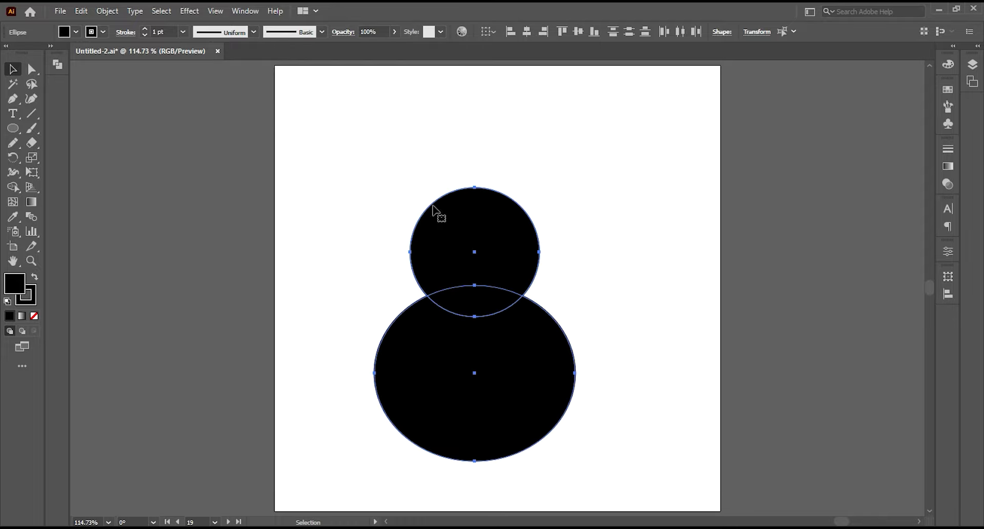
key(shift+ctrl+F9)
click(80, 92)
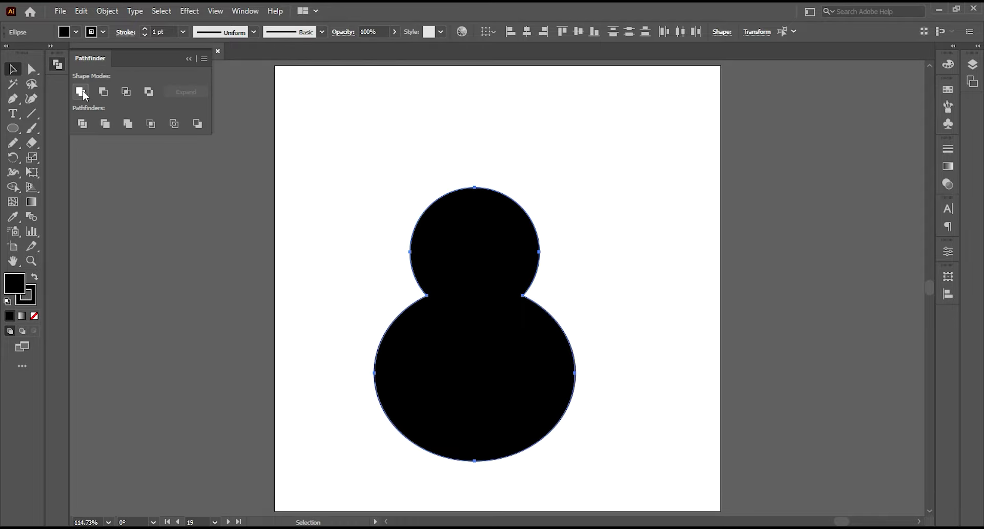
click(191, 61)
Delete the two anchors where head meets body and pinch the right side inward.
click(13, 98)
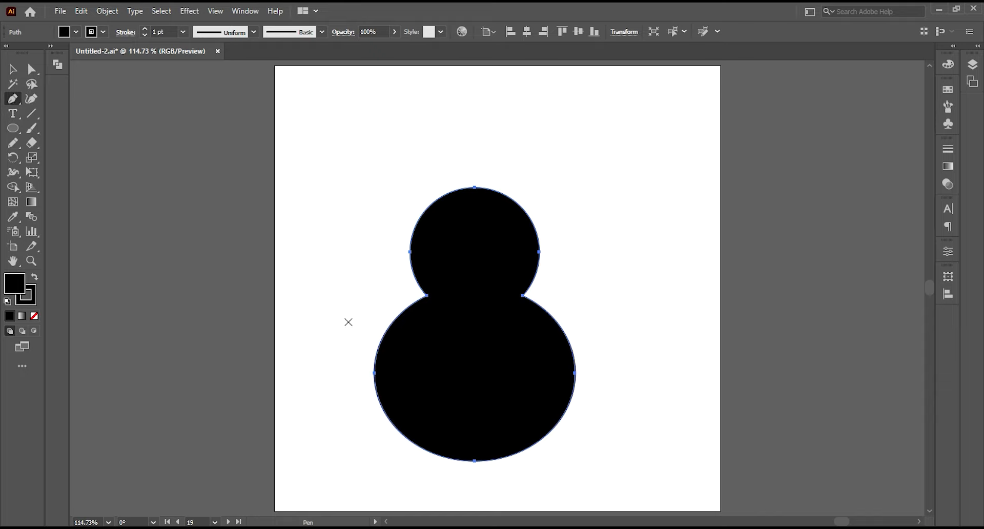
click(428, 296)
click(522, 296)
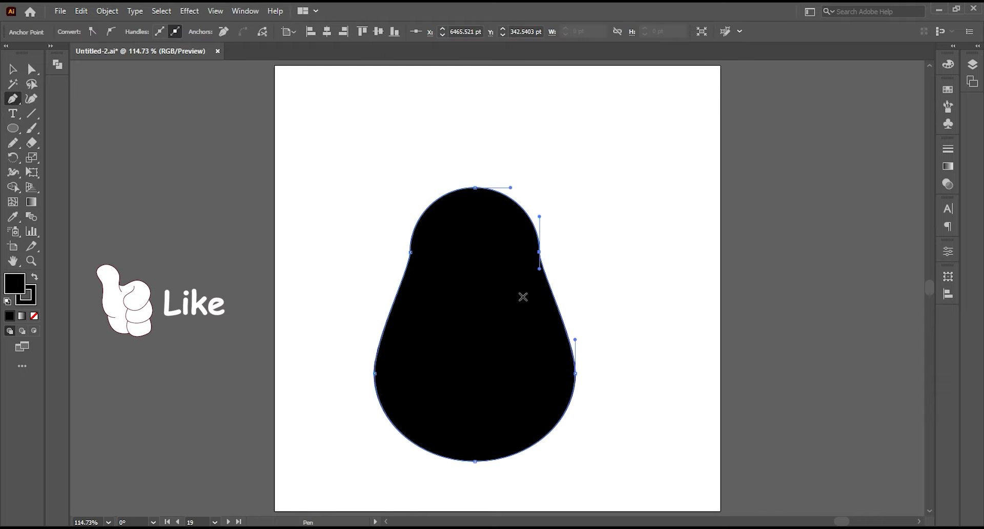
drag(539, 268, 544, 349)
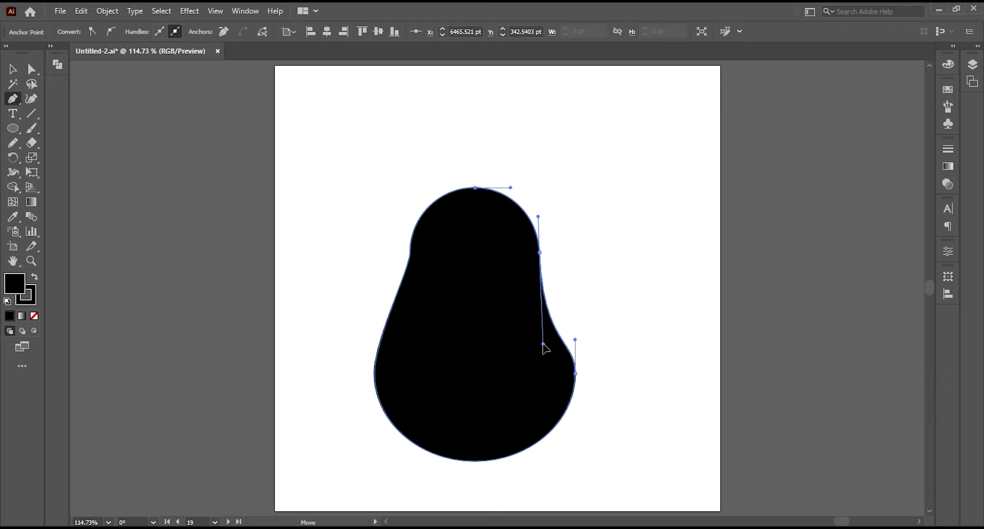
Refine the left and right side curves and raise the top of the body slightly.
ctrl+click(411, 252)
drag(411, 270, 412, 315)
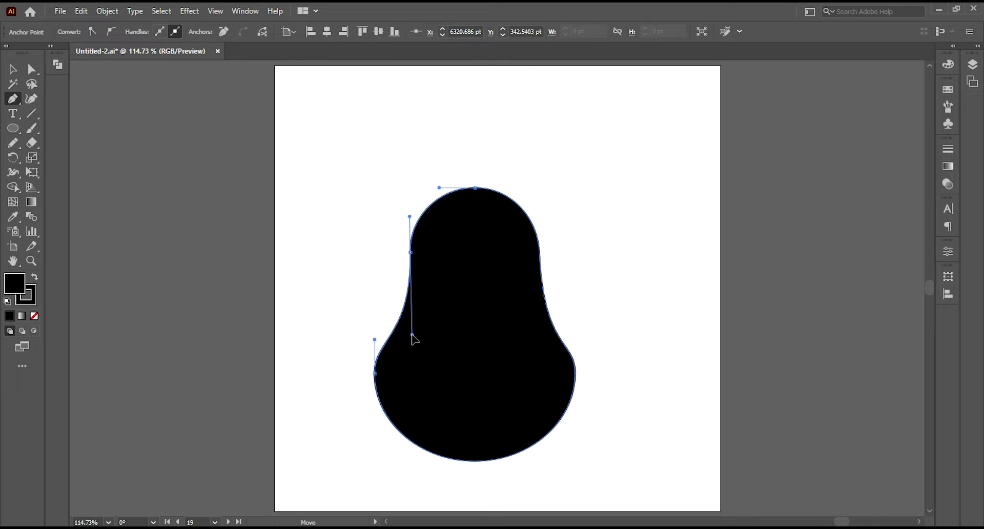
ctrl+click(575, 373)
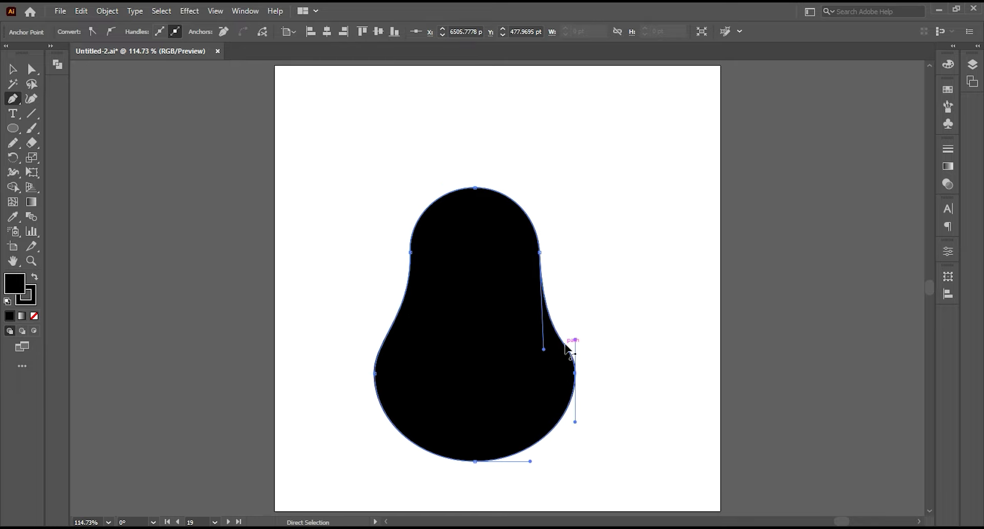
drag(544, 350, 543, 325)
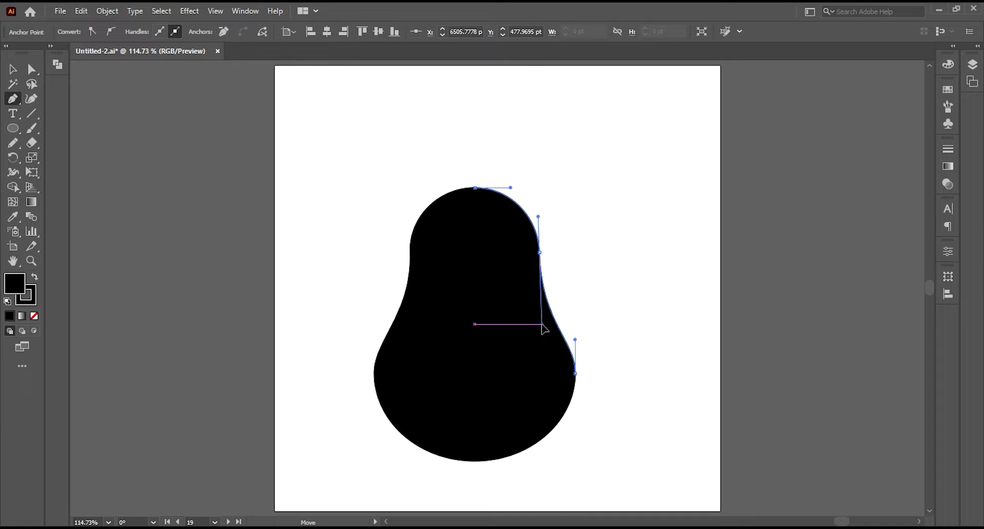
ctrl+click(455, 228)
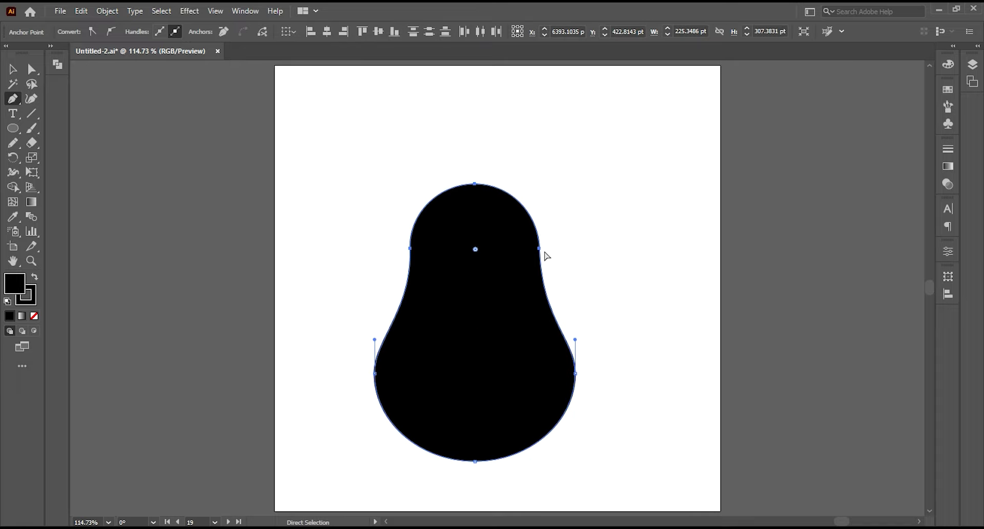
key(Up)
key(Up)
key(Up)
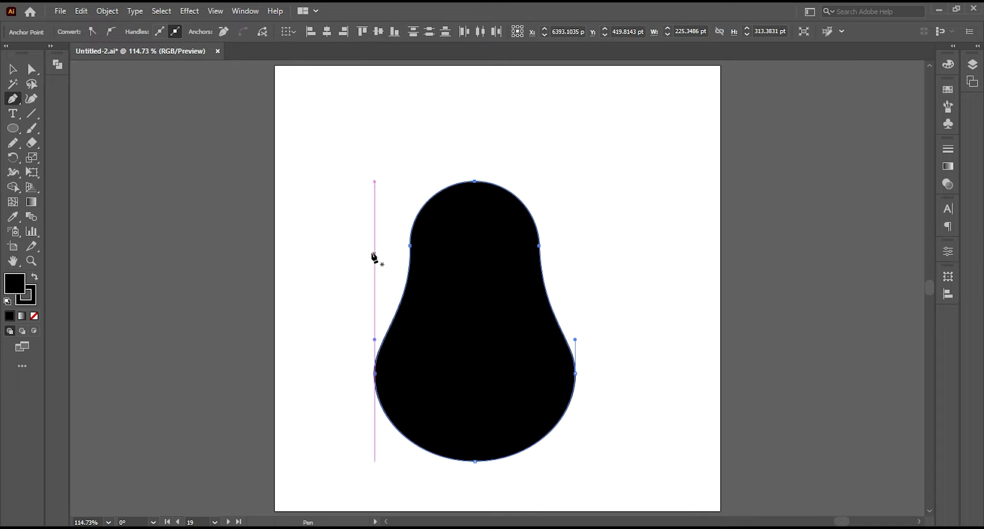
ctrl+click(360, 250)
Pen-draw a crescent flipper at the body's lower left.
click(413, 409)
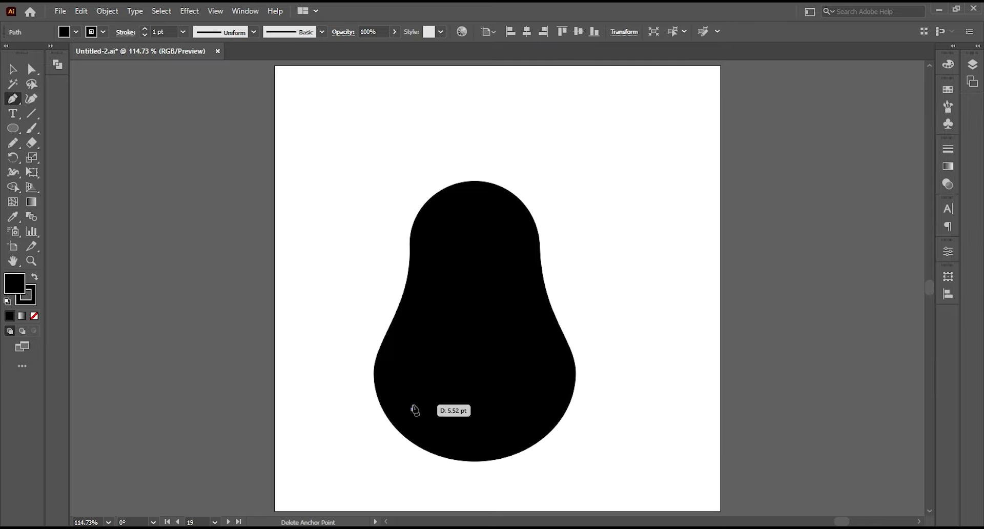
mouse_move(322, 433)
mouse_down()
mouse_move(258, 423)
mouse_move(403, 440)
mouse_up()
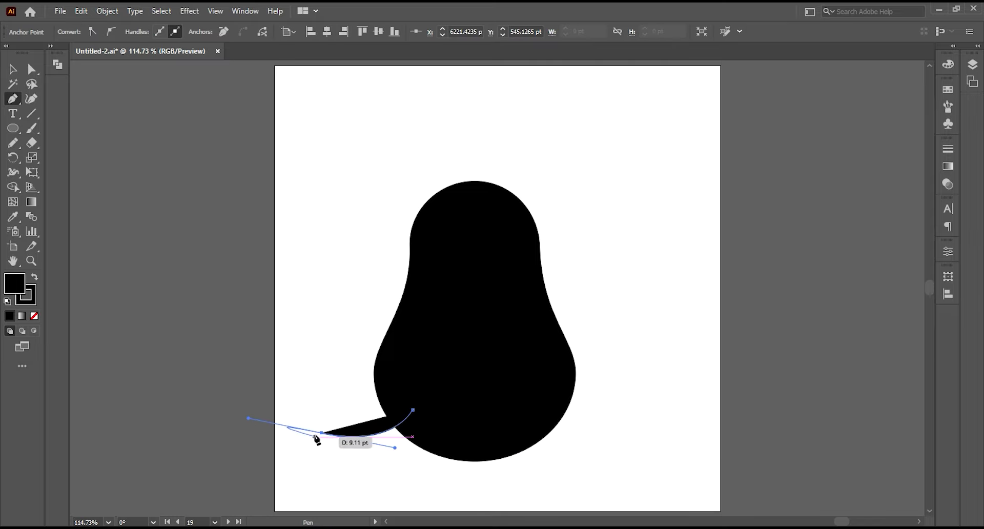
mouse_move(322, 433)
mouse_down()
mouse_move(433, 441)
mouse_move(503, 372)
mouse_up()
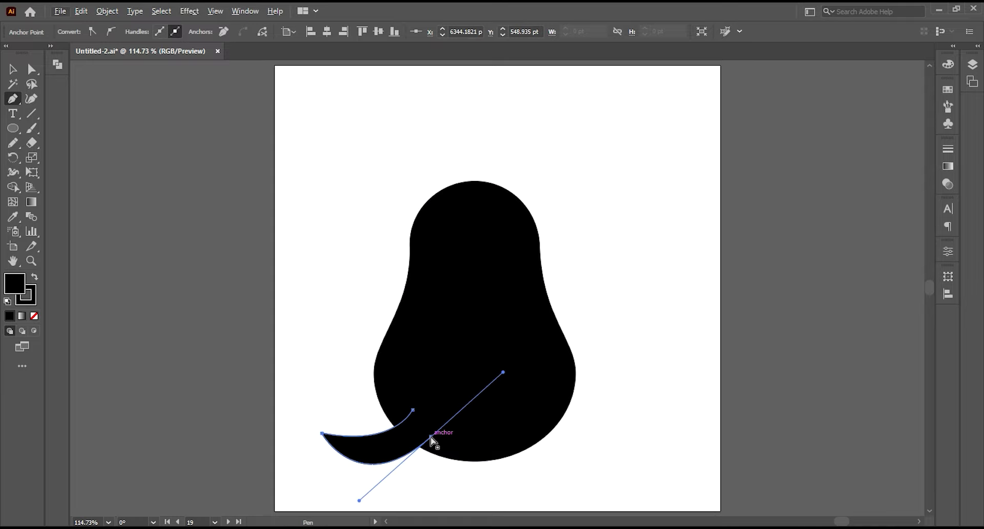
drag(431, 437, 441, 439)
click(15, 70)
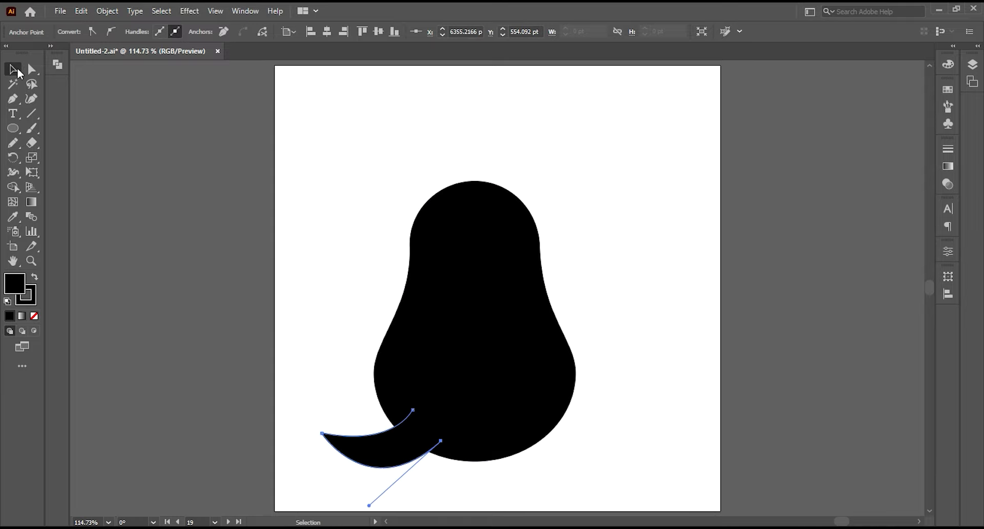
click(346, 380)
click(347, 448)
Set the flipper and body fills to None, leaving black outlines, and shift the flipper left.
click(33, 316)
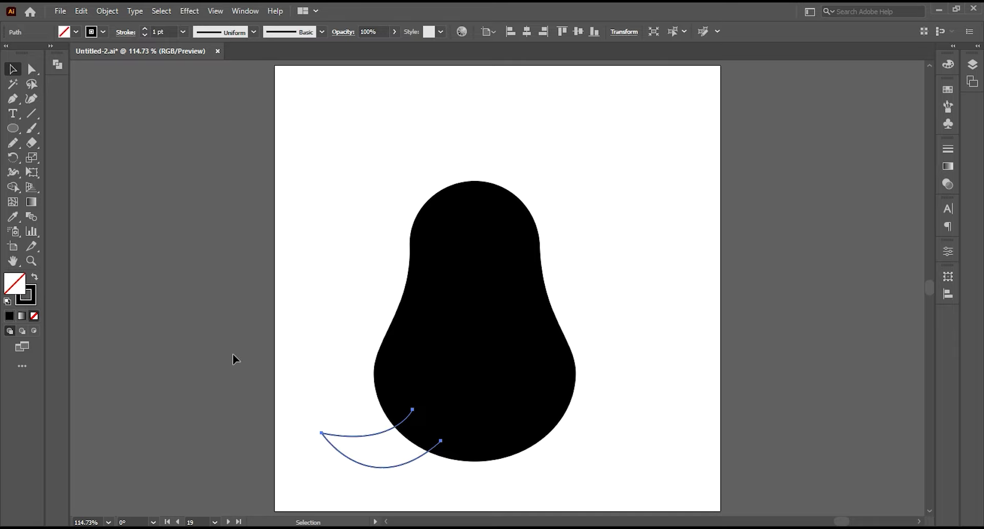
key(ctrl+alt+])
click(34, 316)
click(272, 327)
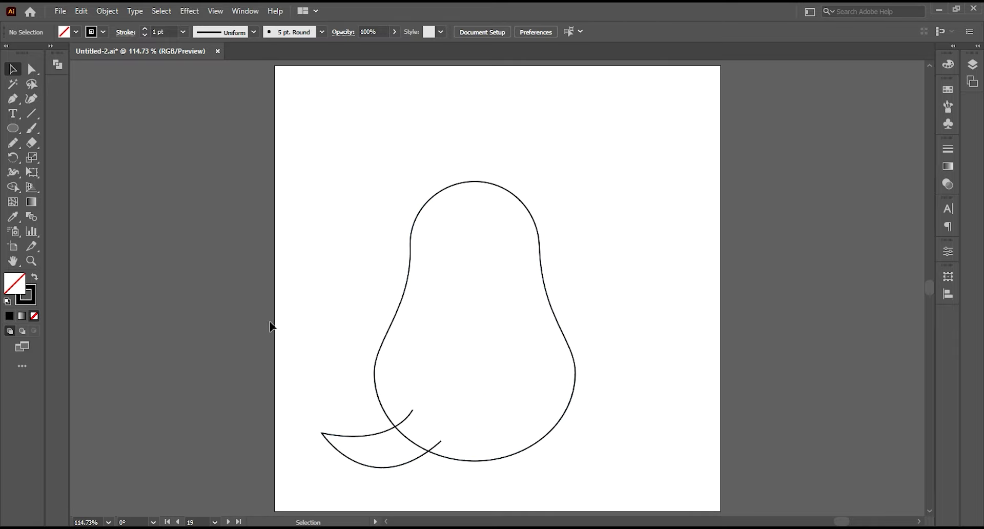
click(358, 436)
drag(376, 437, 369, 437)
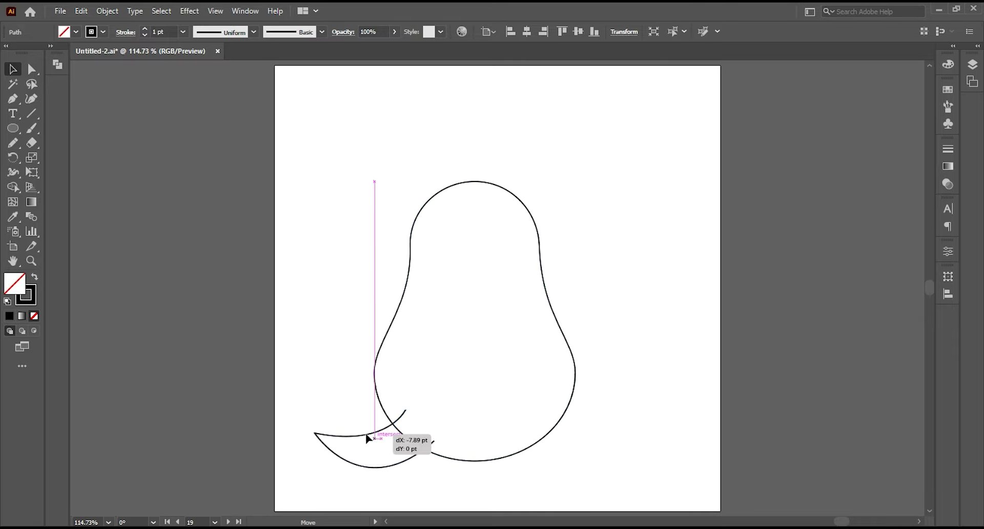
Make a Reflect X copy of the flipper with Transform Each and place it at the lower right.
click(107, 11)
mouse_move(131, 25)
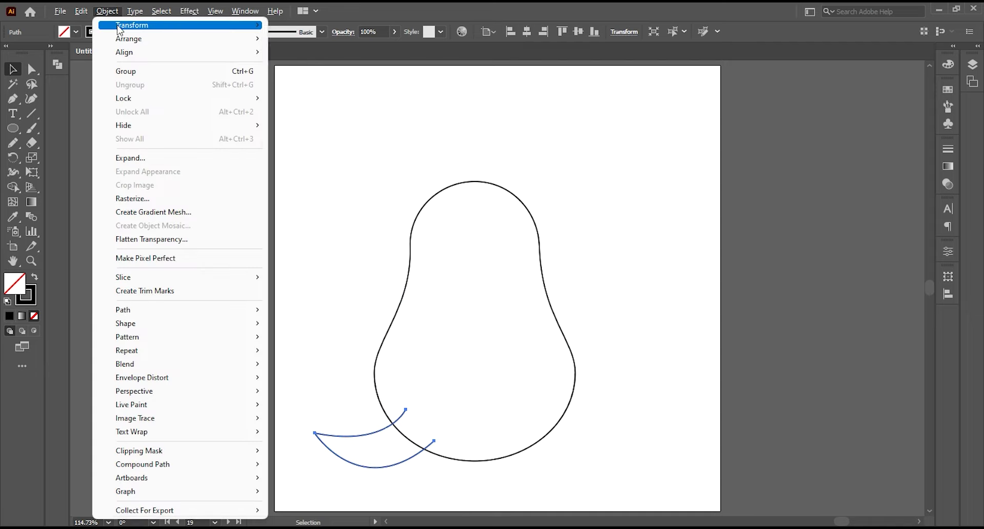
click(330, 116)
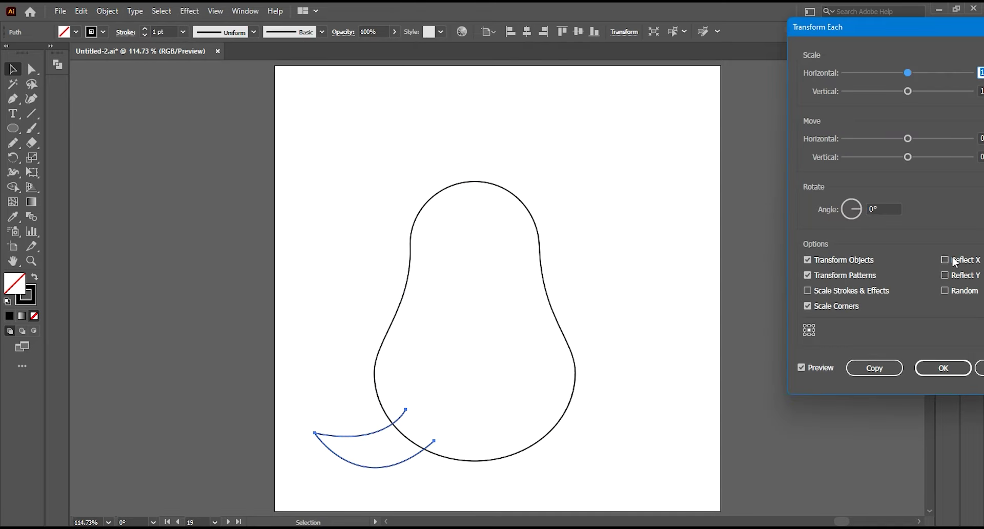
click(945, 260)
drag(904, 31, 776, 34)
click(744, 370)
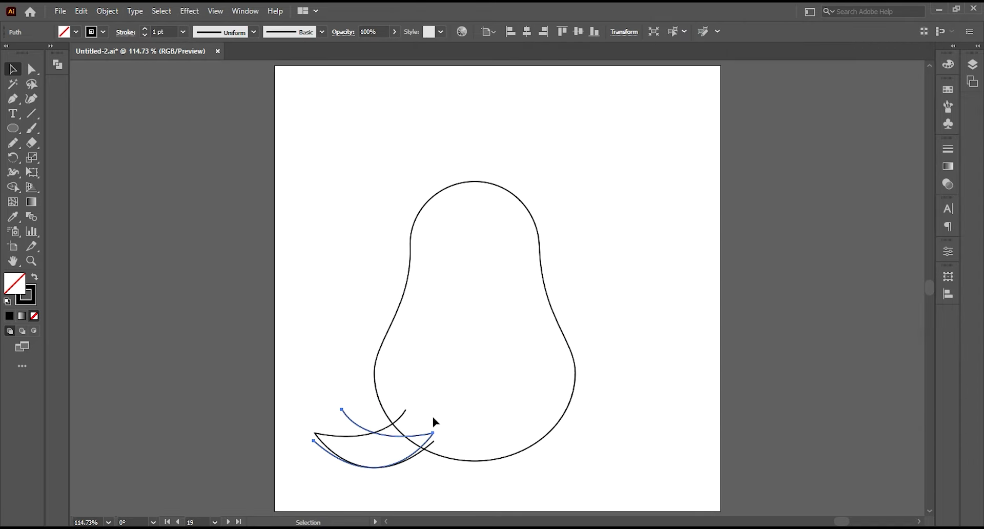
drag(353, 422, 559, 419)
Draw the tail fin stroke with the Pencil and smooth its curve with the Smooth Tool.
click(153, 146)
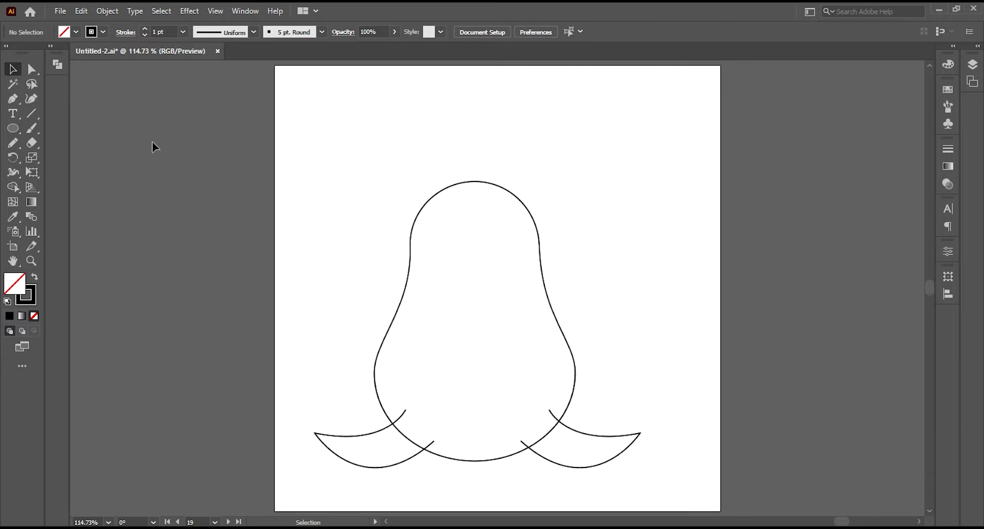
click(14, 143)
click(66, 157)
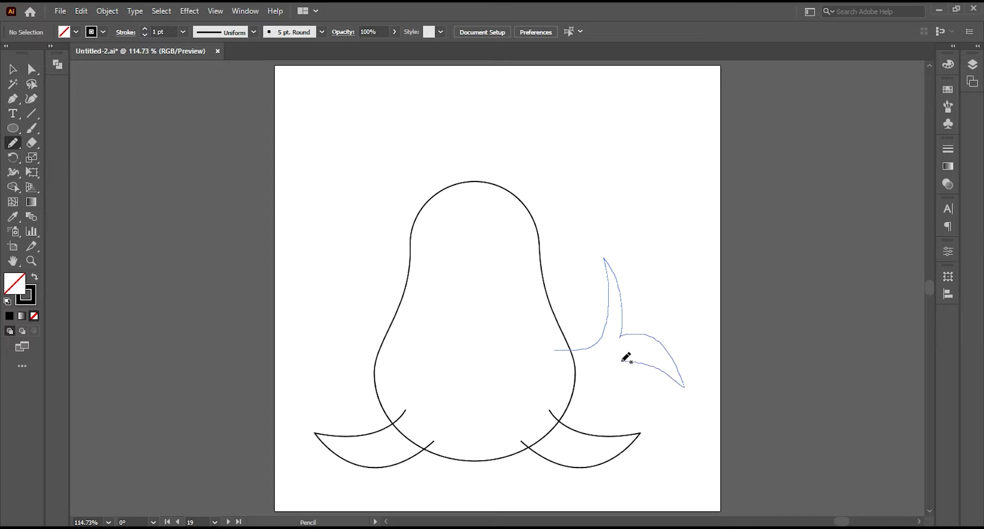
drag(581, 380, 567, 388)
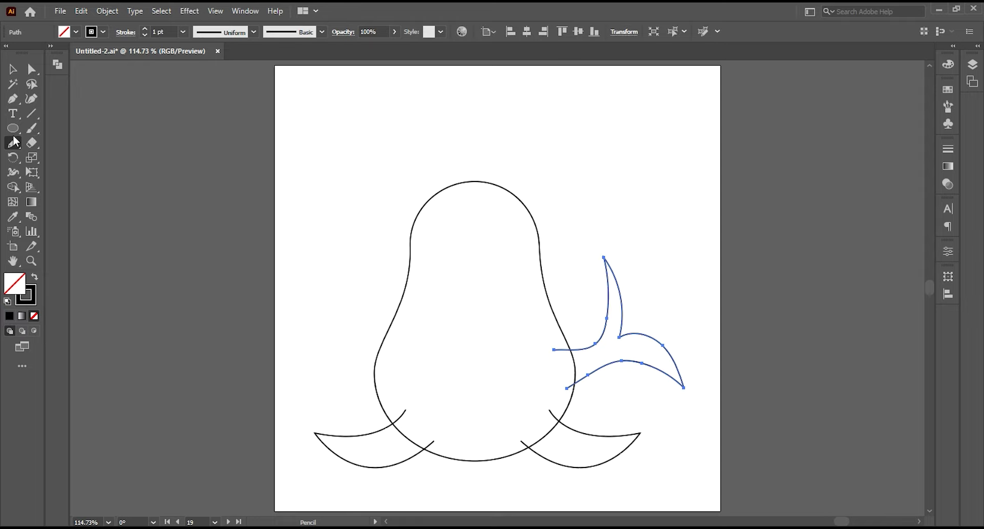
click(16, 142)
click(62, 173)
mouse_move(607, 307)
mouse_down()
mouse_move(598, 343)
mouse_move(657, 364)
mouse_move(599, 368)
mouse_up()
Move the tail's joint anchor right and reshape the upper and lower fin tips.
click(13, 98)
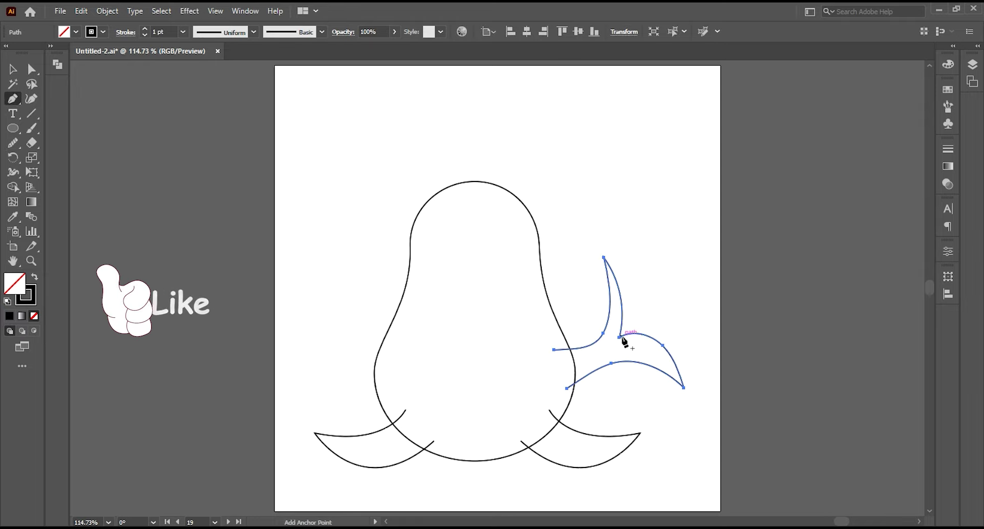
ctrl+click(619, 336)
drag(621, 338, 631, 323)
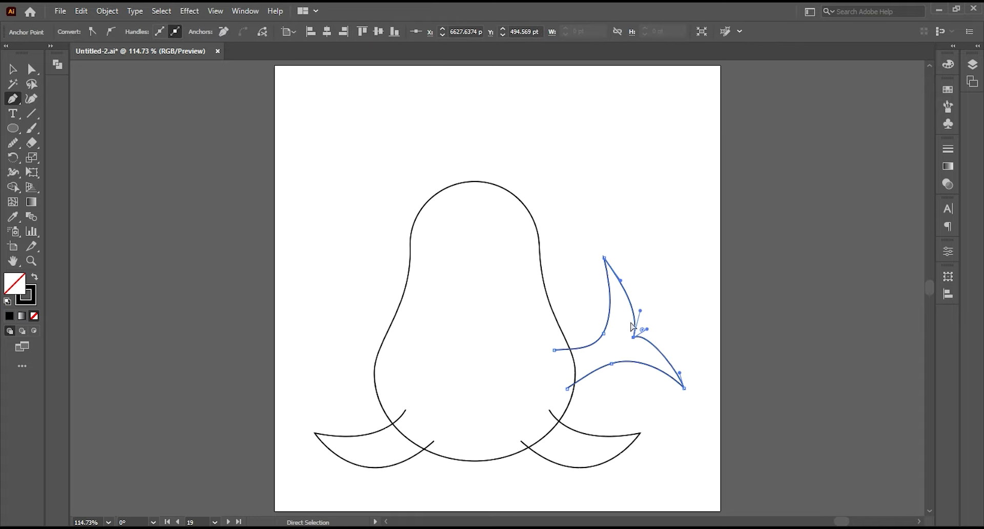
mouse_move(604, 258)
mouse_down()
mouse_move(620, 274)
mouse_move(625, 346)
mouse_move(609, 374)
mouse_up()
ctrl+click(654, 353)
drag(684, 388, 667, 389)
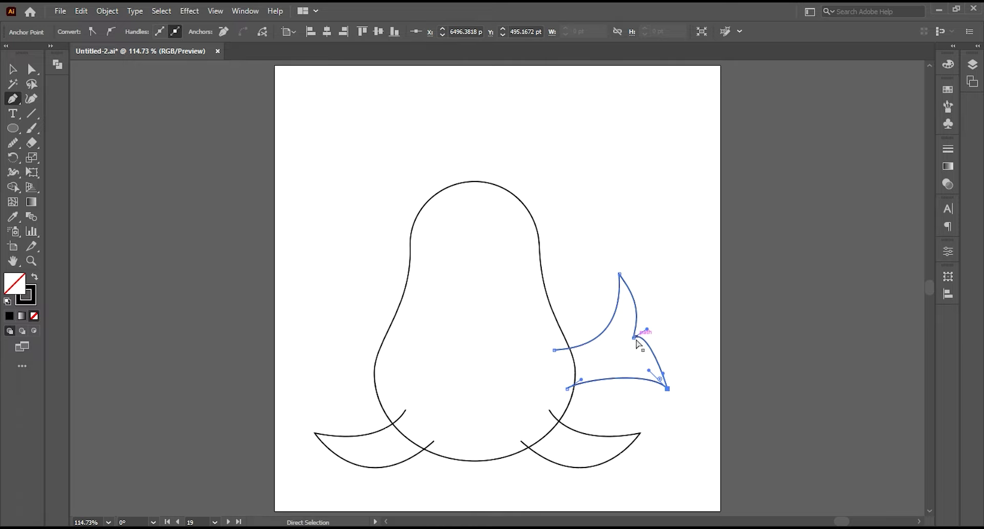
Refine the middle joint and fin curves into a smooth forked tail.
drag(635, 338, 629, 352)
drag(619, 275, 631, 289)
mouse_move(634, 362)
mouse_down()
mouse_move(621, 349)
mouse_move(640, 338)
mouse_move(643, 352)
mouse_up()
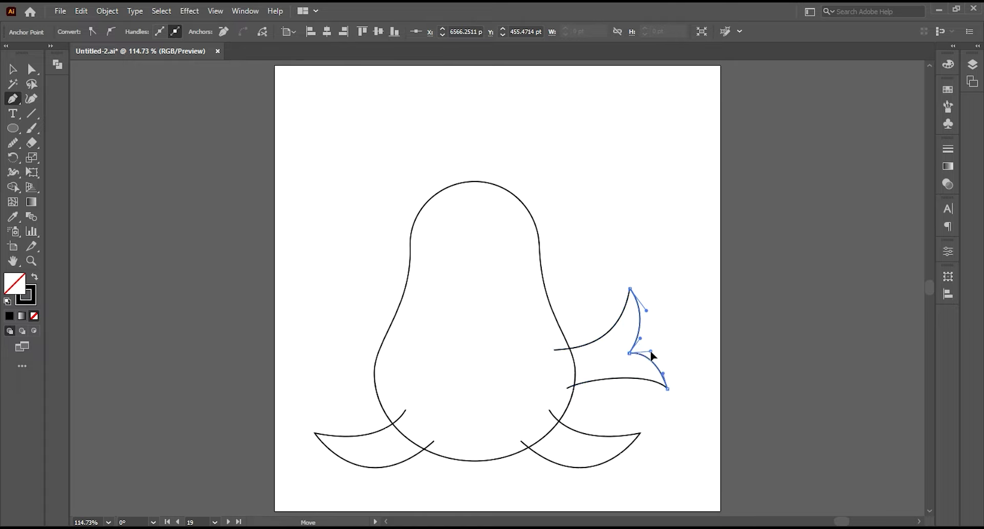
drag(606, 379, 629, 350)
key(v)
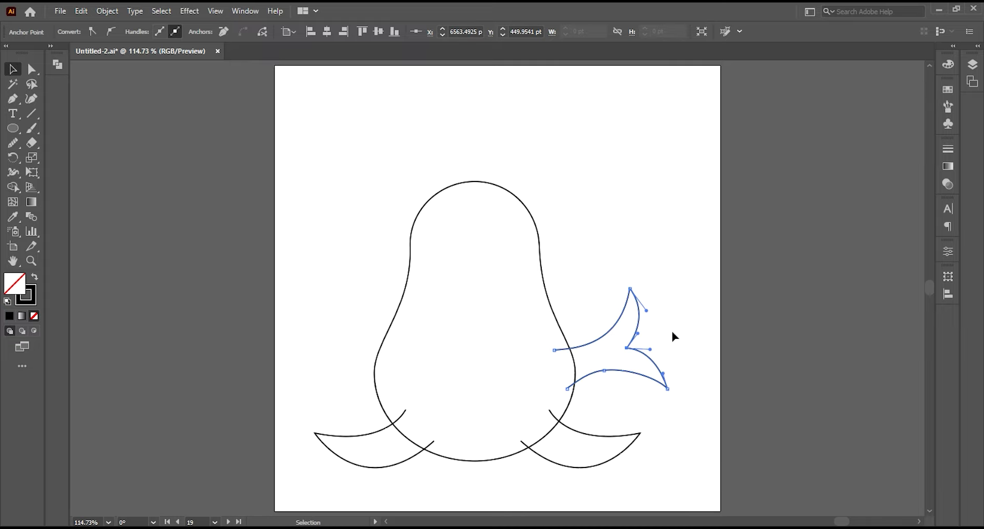
click(671, 328)
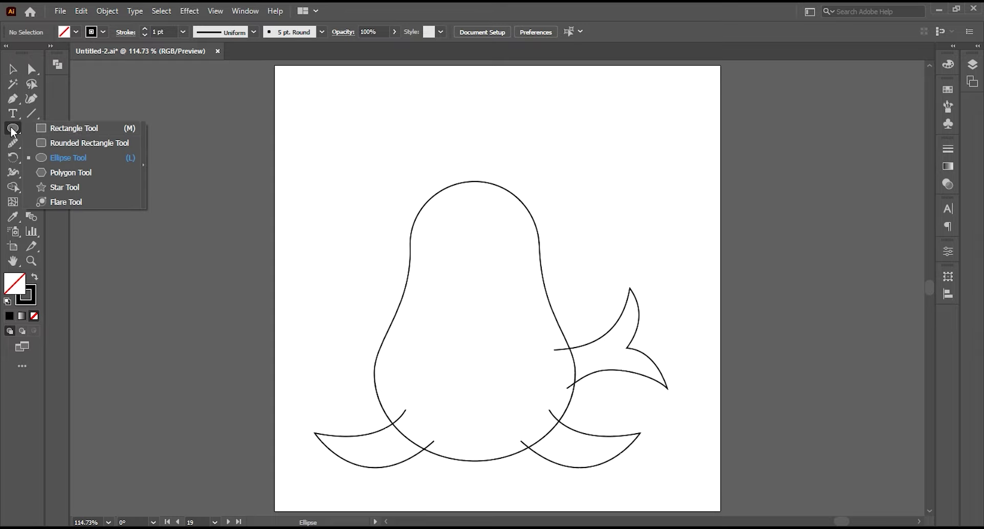
Draw two side-by-side circles left of the artboard and unite them.
drag(25, 136, 61, 158)
mouse_move(172, 246)
mouse_down()
mouse_move(217, 288)
mouse_move(241, 275)
mouse_up()
click(15, 67)
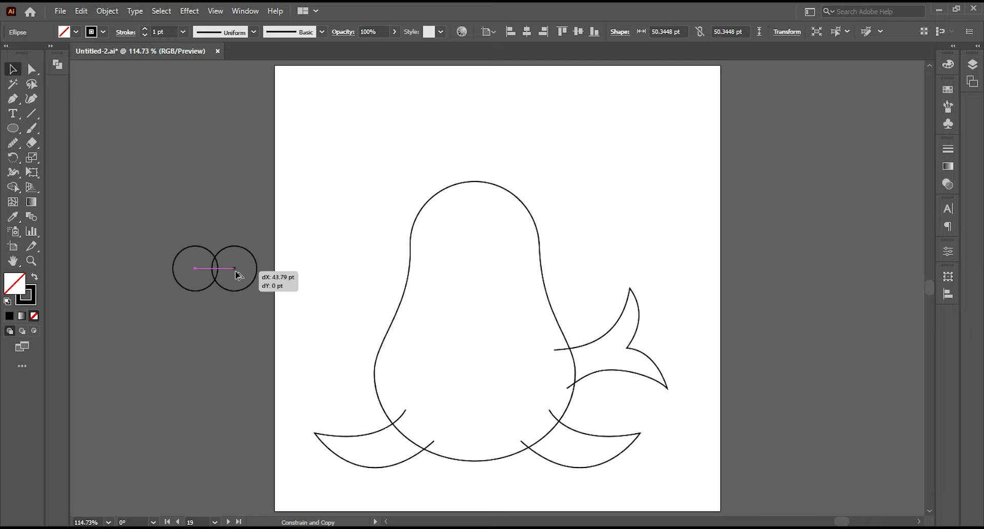
scroll(206, 258, up, 5)
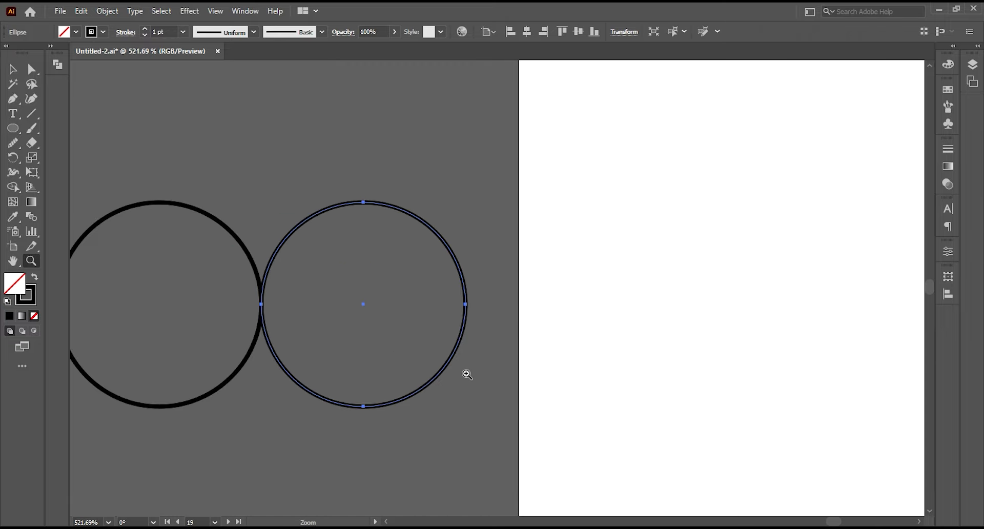
key(z)
mouse_move(259, 279)
mouse_down()
mouse_move(181, 286)
mouse_move(329, 307)
mouse_up()
key(v)
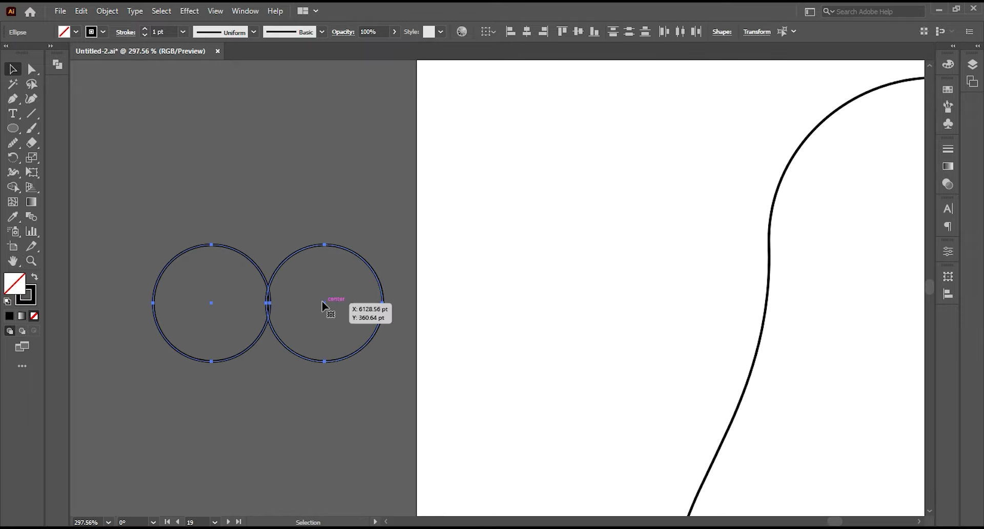
click(57, 64)
click(80, 92)
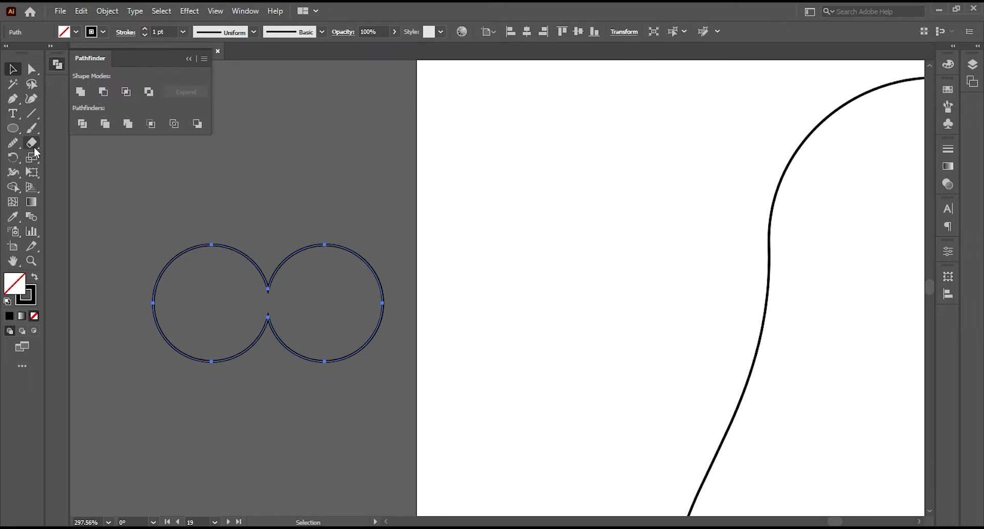
Cut away the circles' top halves with a rectangle using Minus Front.
drag(15, 127, 72, 152)
drag(131, 205, 409, 310)
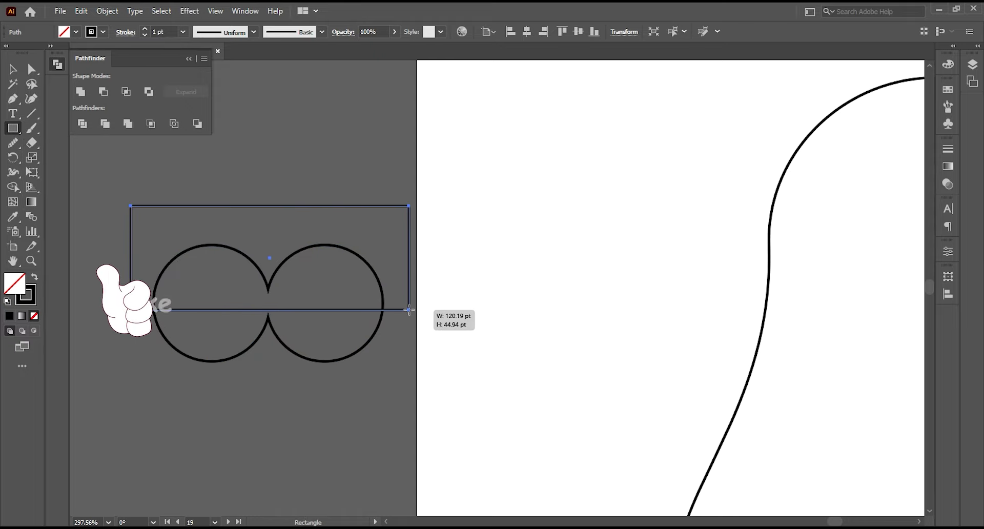
key(v)
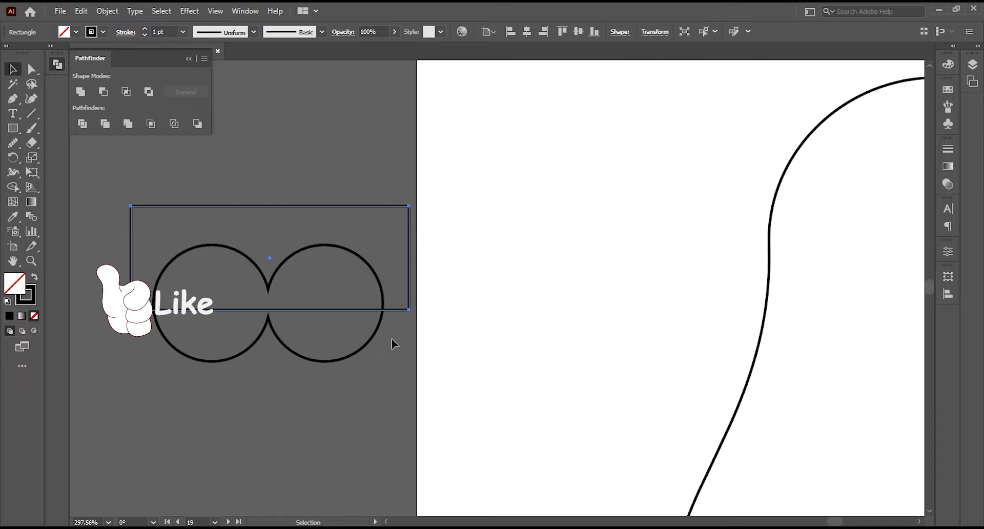
drag(395, 340, 146, 216)
click(103, 92)
click(177, 161)
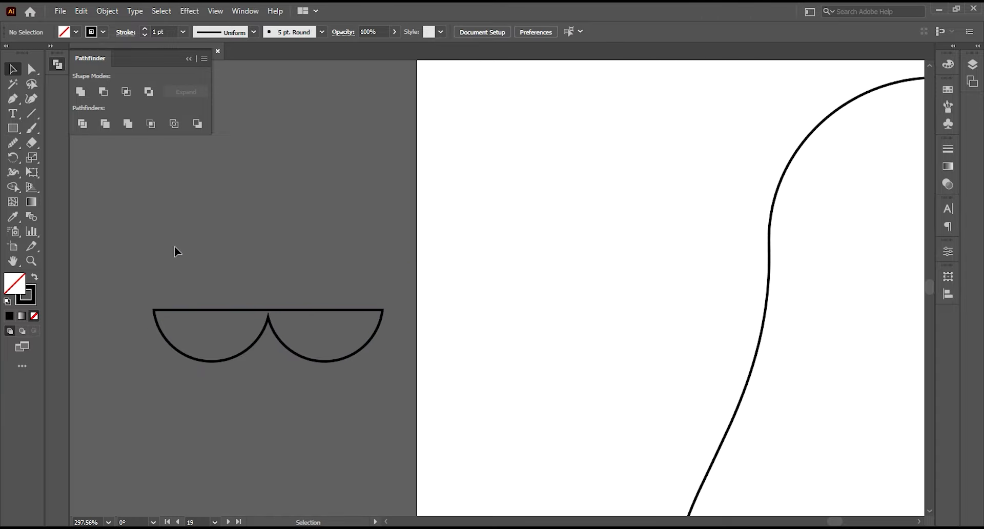
Delete the straight top edge to leave an open double arc.
click(16, 97)
click(260, 310)
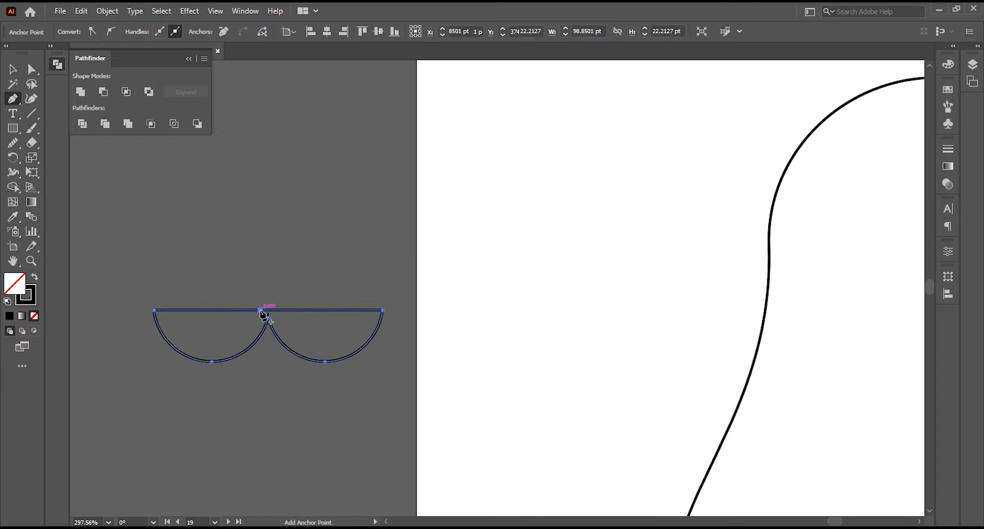
drag(261, 309, 261, 283)
key(Delete)
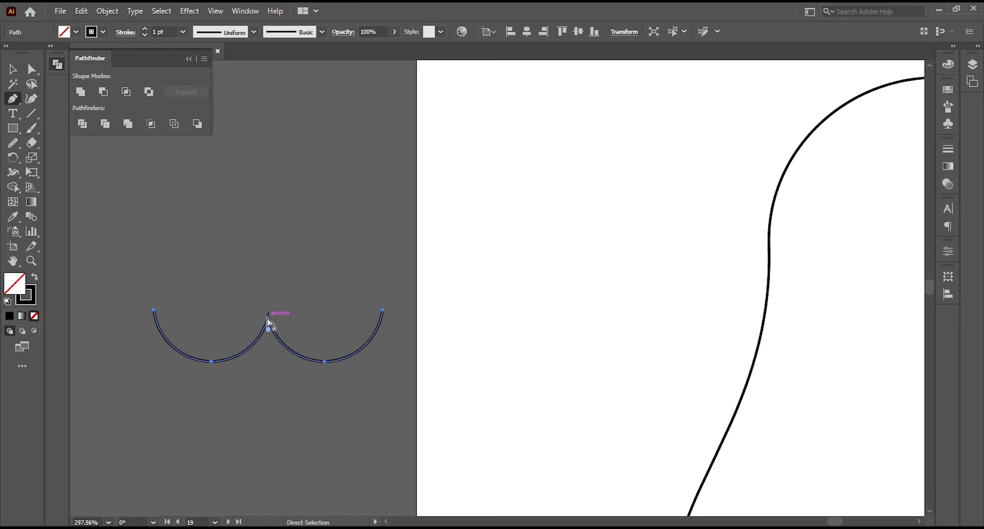
click(154, 310)
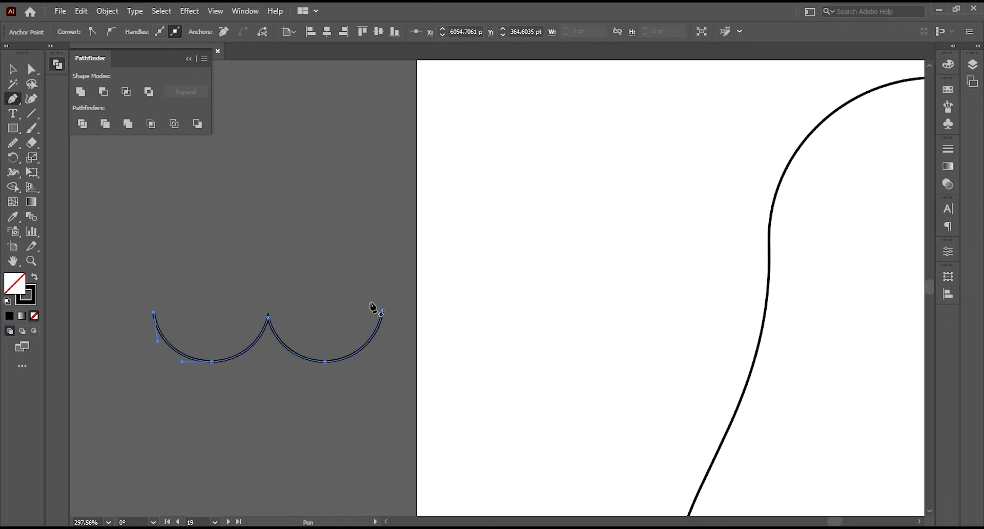
ctrl+click(382, 311)
click(7, 69)
click(291, 258)
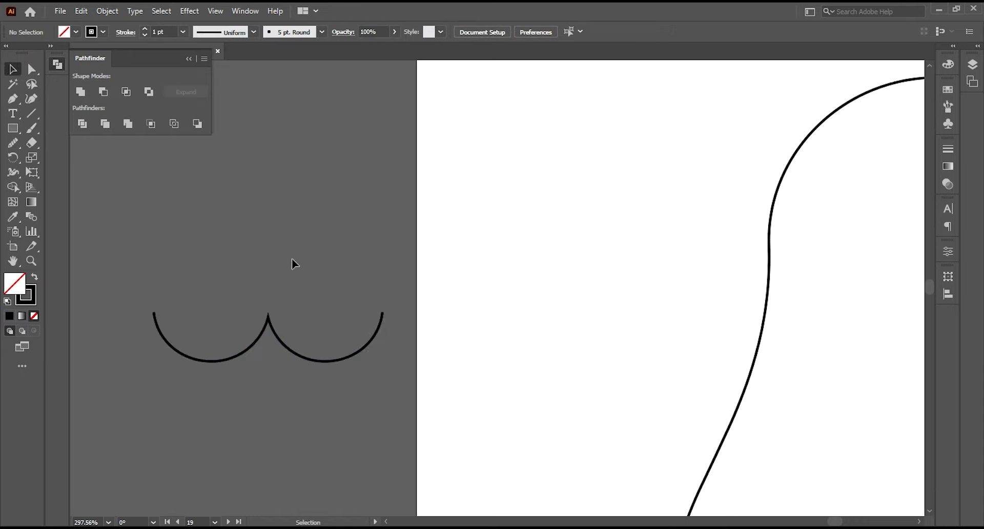
key(ctrl+0)
Move the double arcs onto the walrus face and narrow them to fit as a mouth.
key(z)
mouse_move(226, 317)
mouse_down()
mouse_move(451, 313)
mouse_move(493, 334)
mouse_move(519, 332)
mouse_up()
click(496, 328)
key(e)
key(v)
click(584, 291)
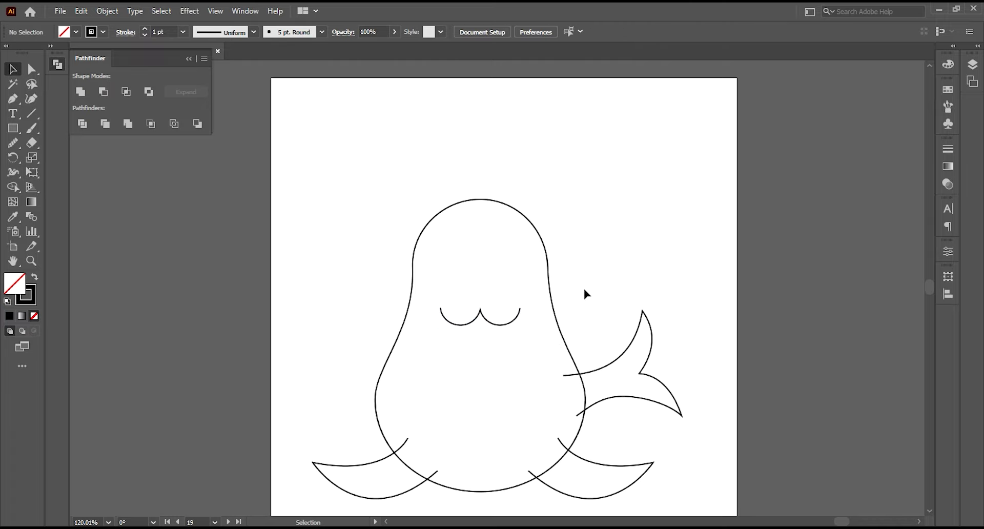
drag(507, 325, 510, 323)
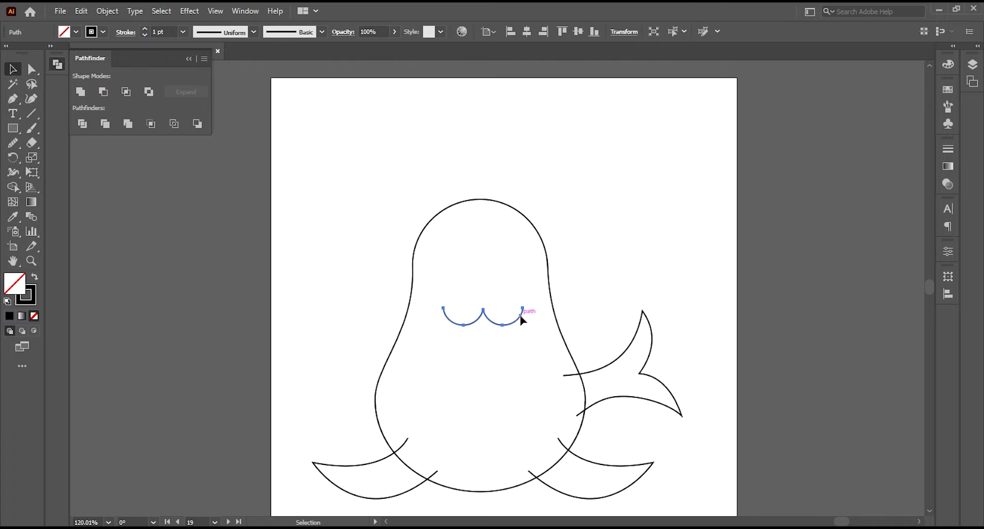
click(572, 294)
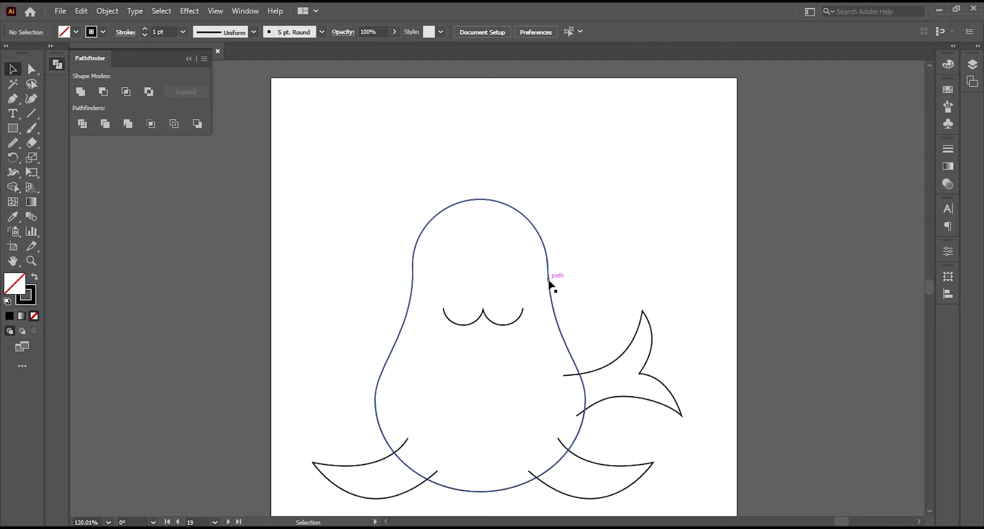
Draw a small black oval nose with no stroke above the mouth.
scroll(548, 279, down, 1)
drag(13, 128, 47, 156)
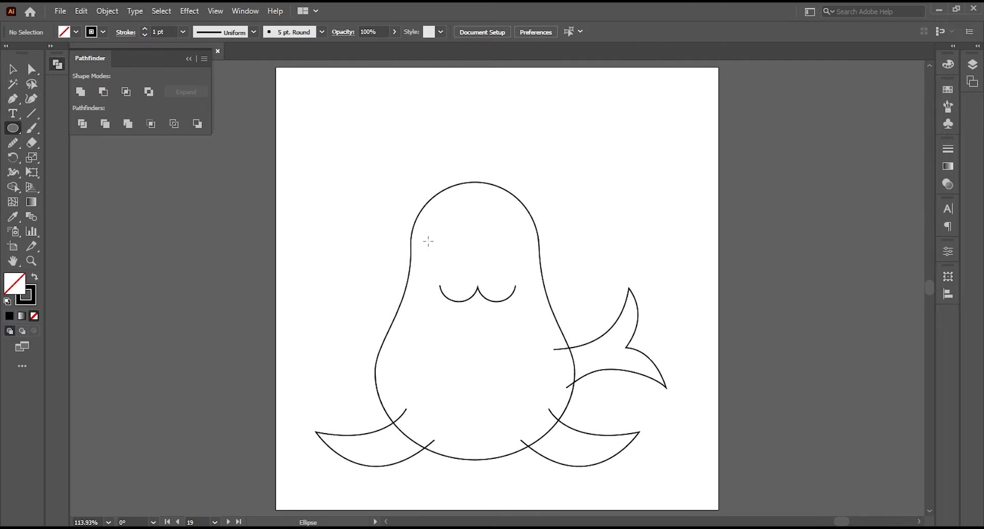
drag(470, 266, 488, 274)
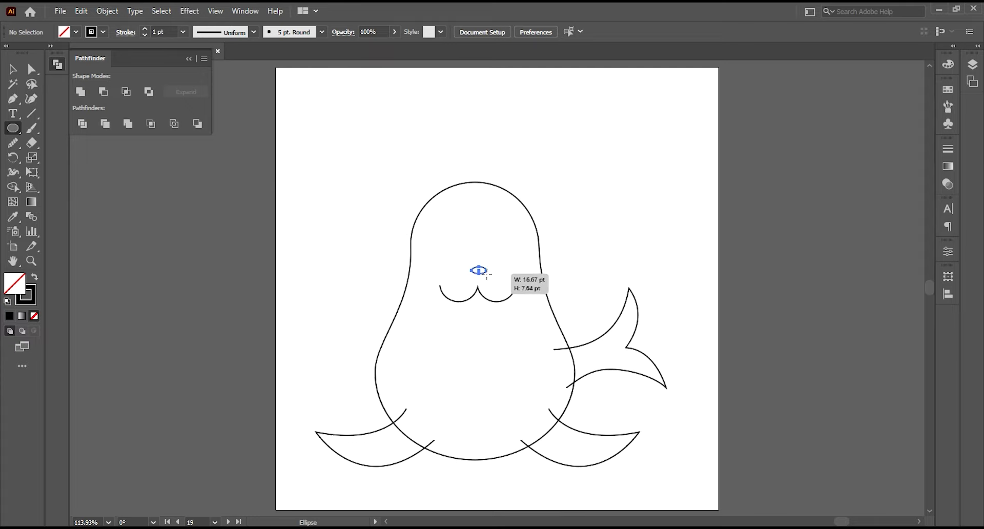
click(11, 316)
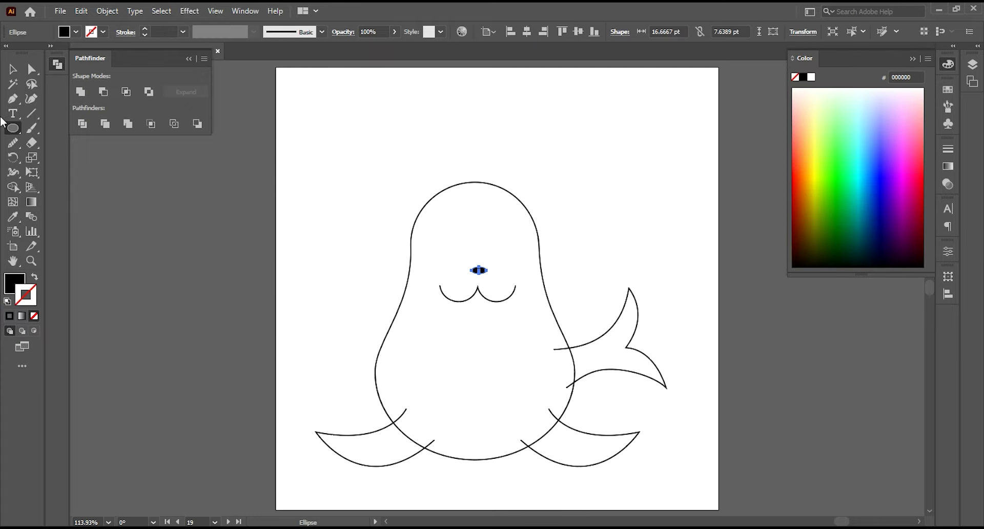
click(12, 69)
Draw a new circle to the left of the artboard.
click(449, 301)
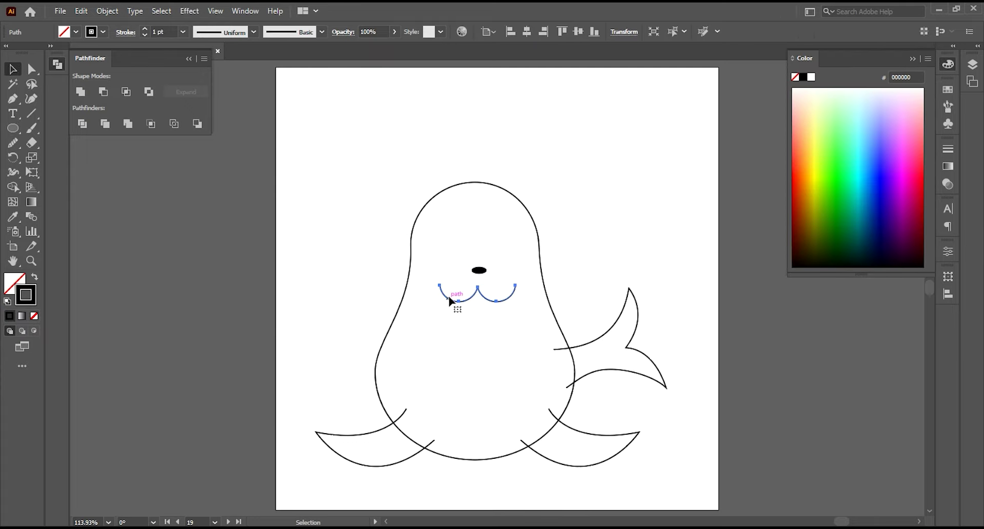
click(16, 132)
drag(290, 239, 333, 282)
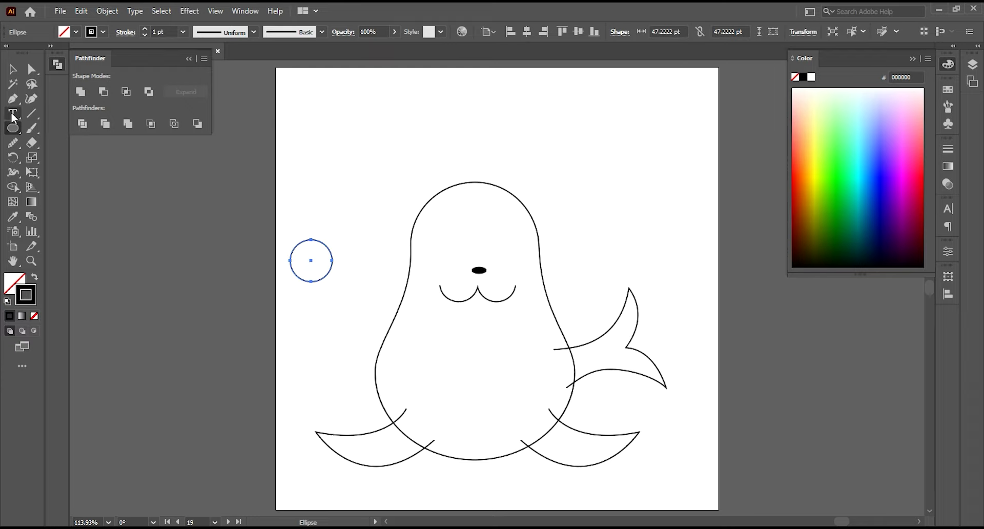
Cut the circle's top half away and delete its straight edge, leaving an open arc.
drag(13, 128, 44, 127)
drag(268, 220, 348, 258)
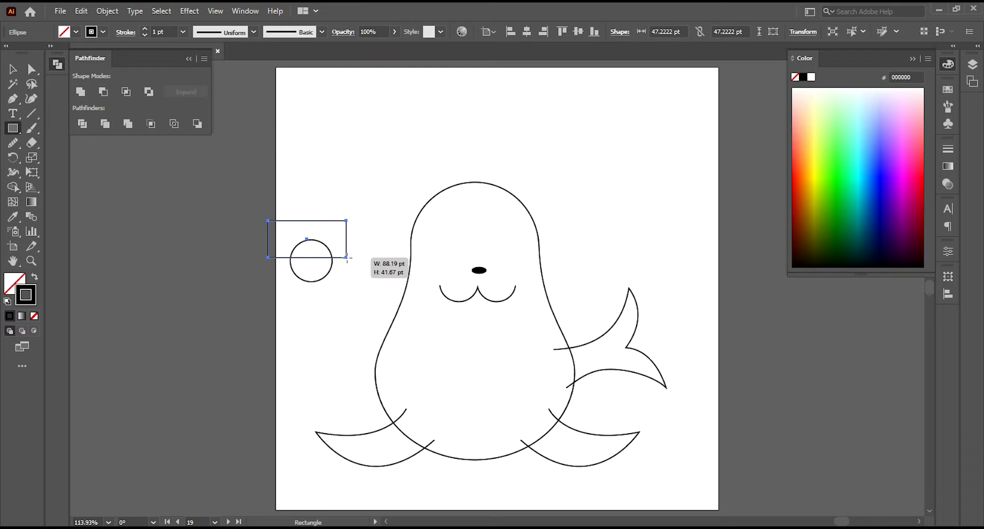
key(v)
shift+click(332, 266)
click(103, 92)
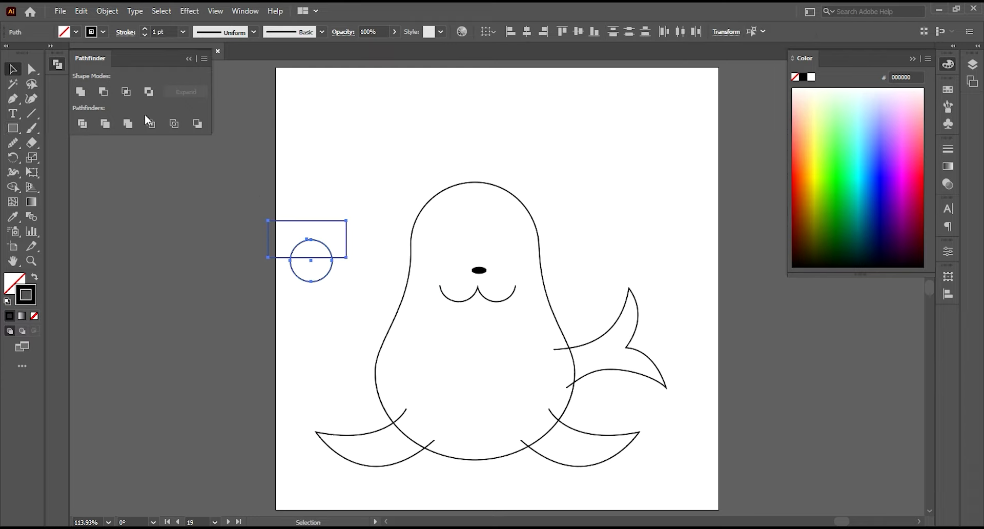
click(12, 100)
click(307, 258)
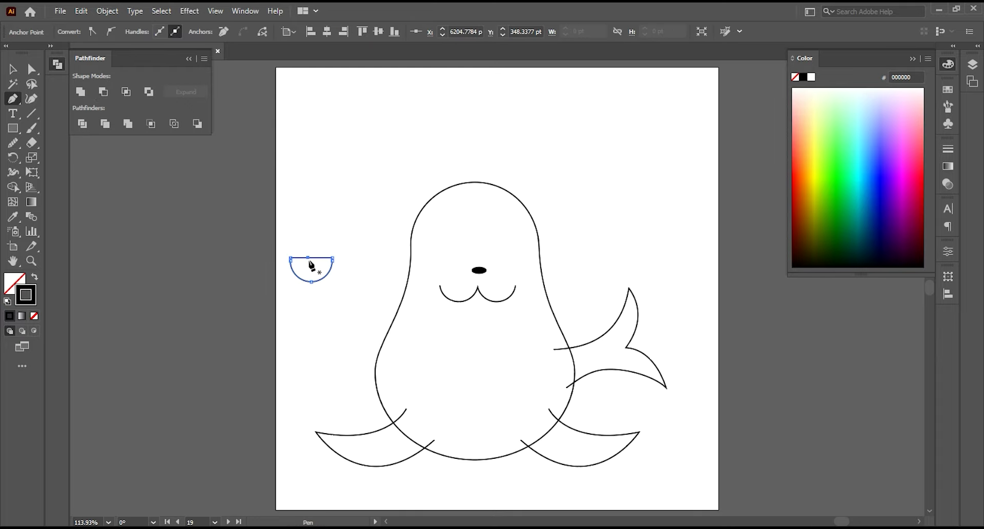
key(Delete)
Scale the arc to eye size on the head and copy it as a second closed eye.
click(12, 69)
click(320, 274)
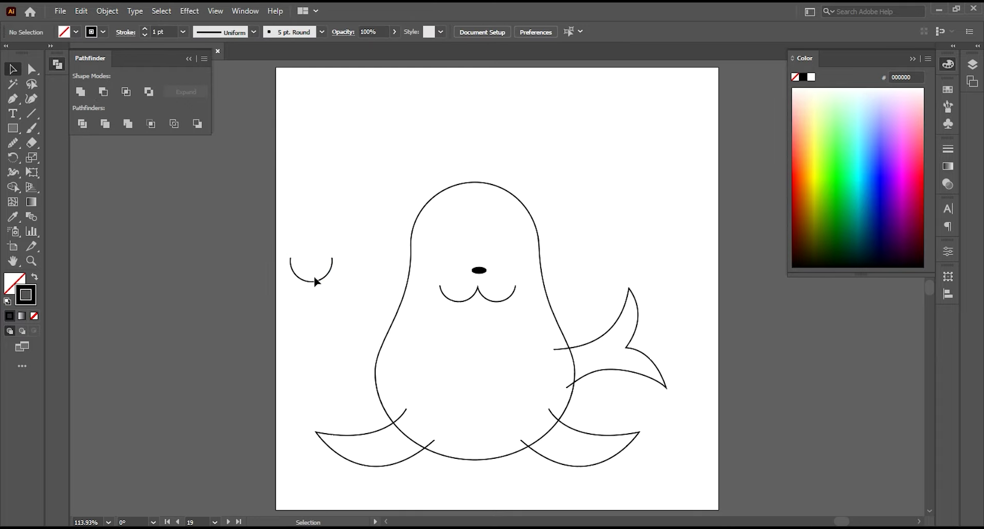
mouse_move(307, 281)
mouse_down()
mouse_move(447, 261)
mouse_move(465, 249)
mouse_move(462, 240)
mouse_move(496, 253)
mouse_move(461, 254)
mouse_move(504, 251)
mouse_up()
key(e)
key(v)
shift+click(503, 255)
click(536, 242)
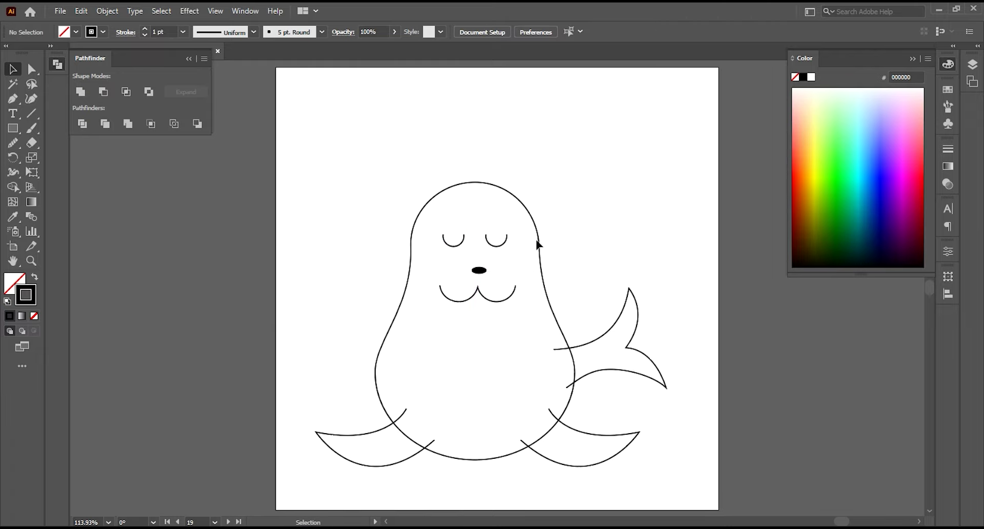
Edit the nose anchors into a rounded, downward-pointing triangle.
click(478, 272)
click(13, 98)
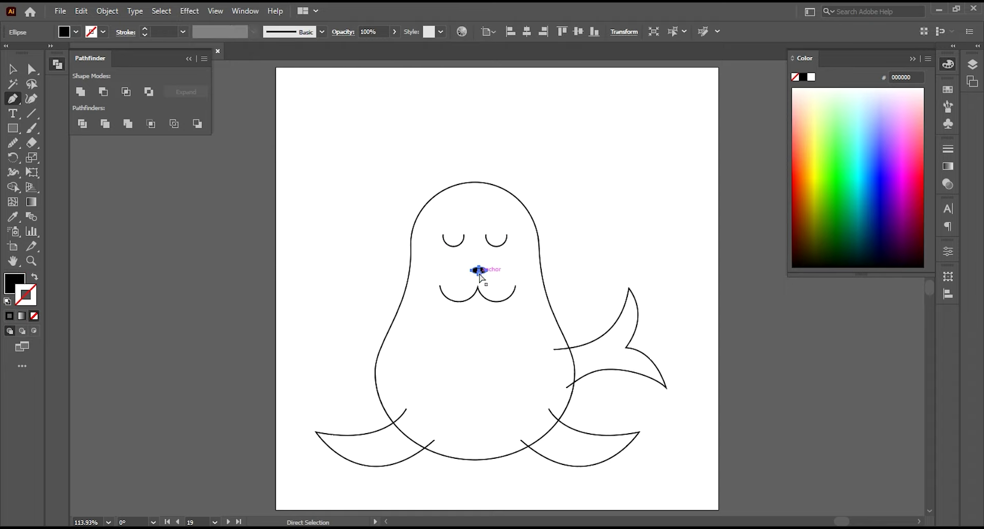
ctrl+click(480, 274)
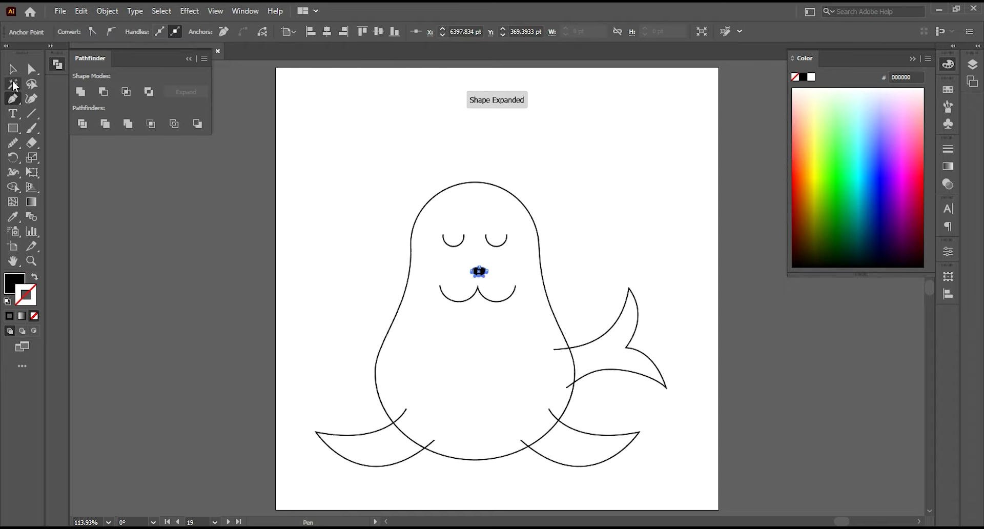
click(13, 68)
click(242, 284)
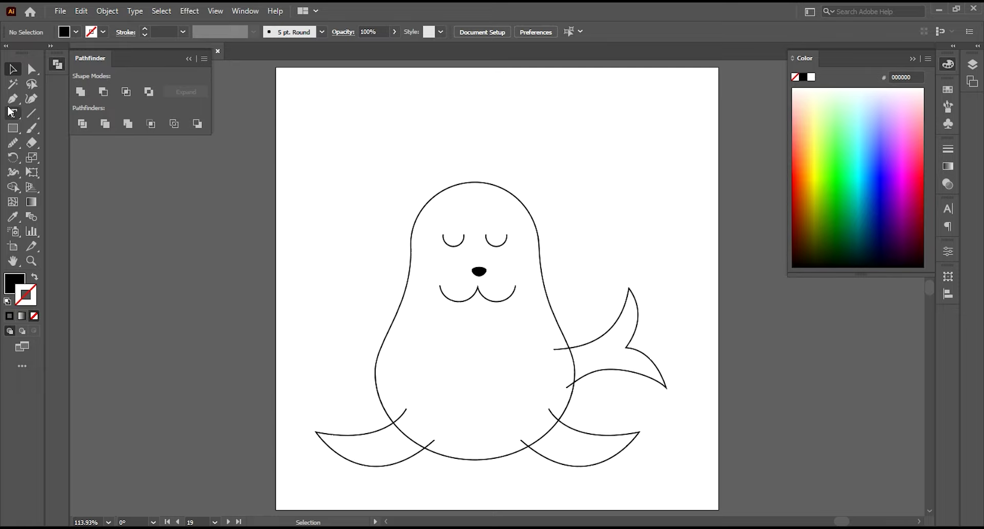
Draw a first black whisker line beside the mouth.
mouse_move(434, 285)
mouse_down()
mouse_move(459, 276)
mouse_move(434, 273)
mouse_move(463, 273)
mouse_up()
click(26, 295)
click(9, 315)
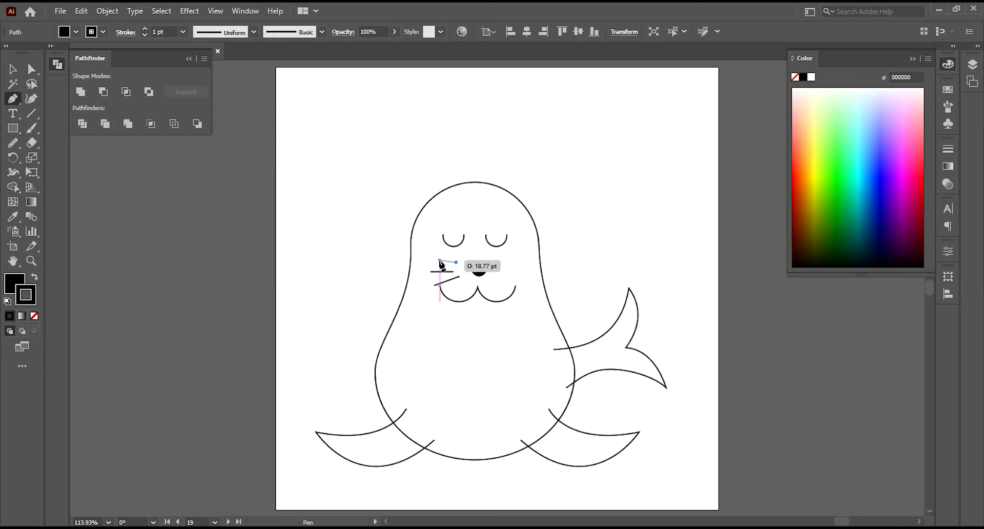
Zoom in on the face, line up the three left whiskers, and select them.
key(z)
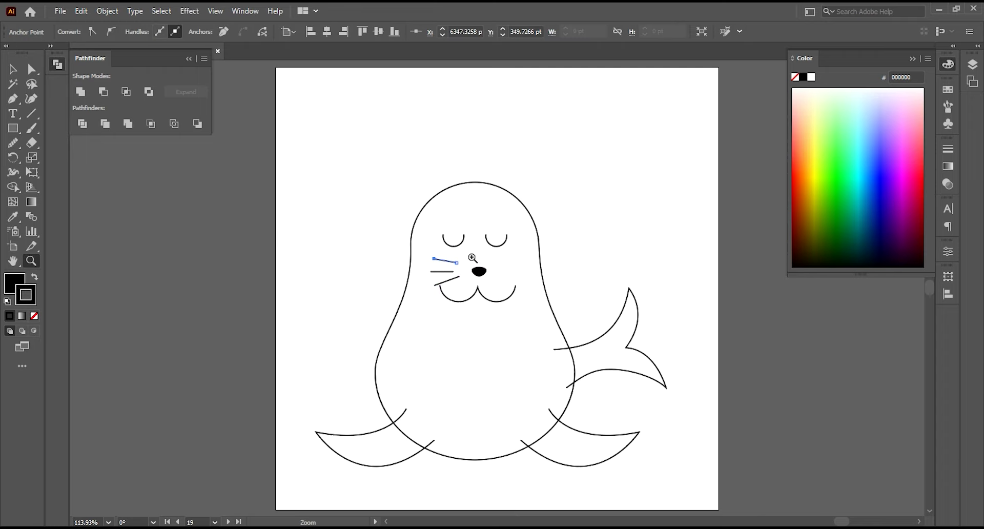
drag(473, 257, 539, 311)
click(13, 69)
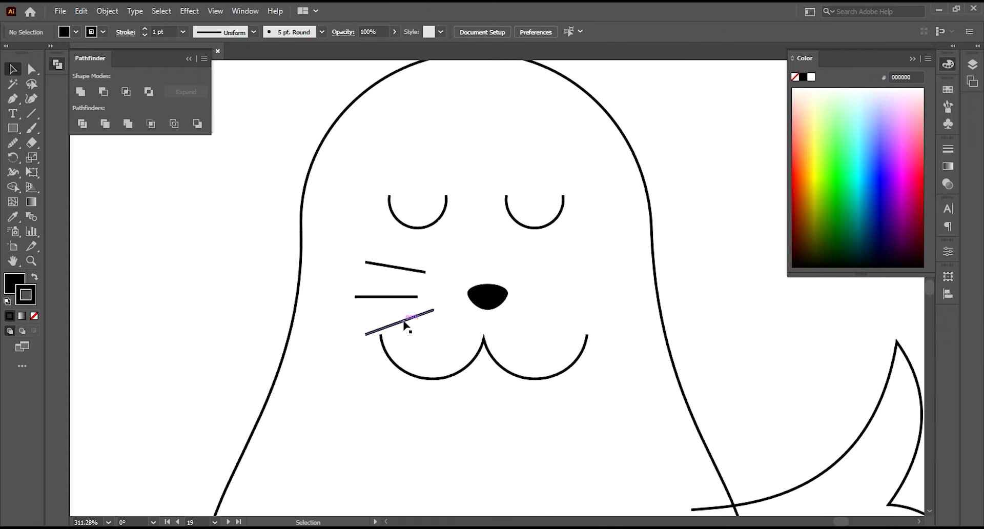
drag(408, 323, 396, 320)
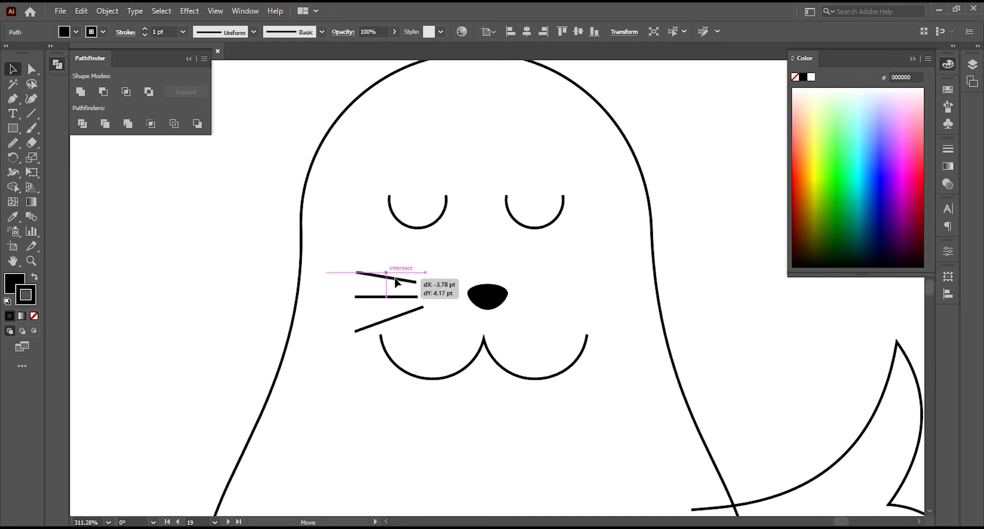
drag(405, 273, 397, 283)
shift+click(405, 296)
shift+click(408, 314)
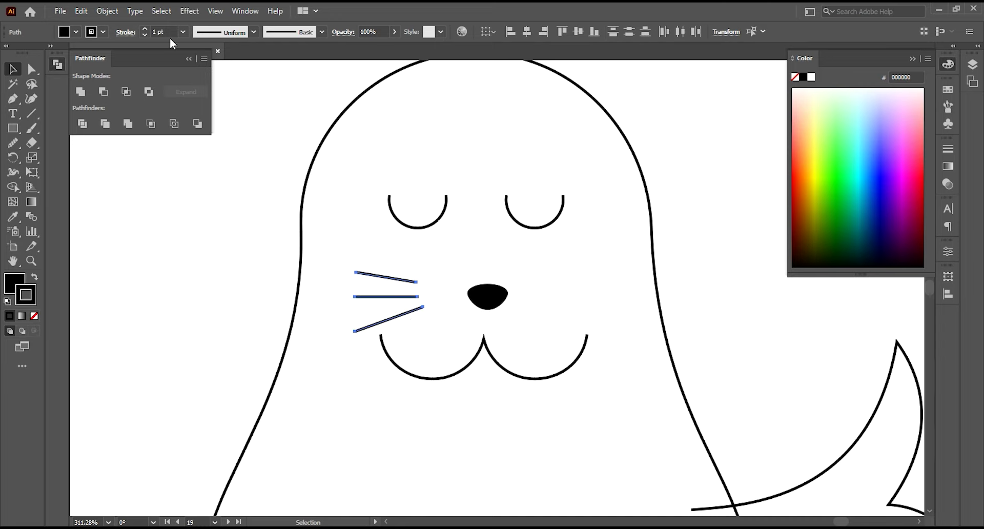
Make mirrored copies of the whiskers with Transform Each and place them right of the nose.
click(107, 11)
click(333, 117)
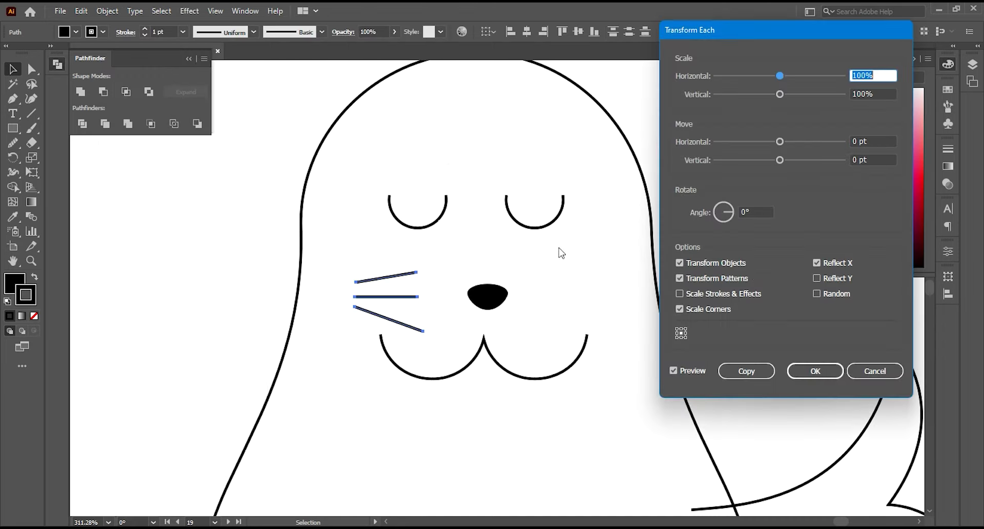
click(747, 371)
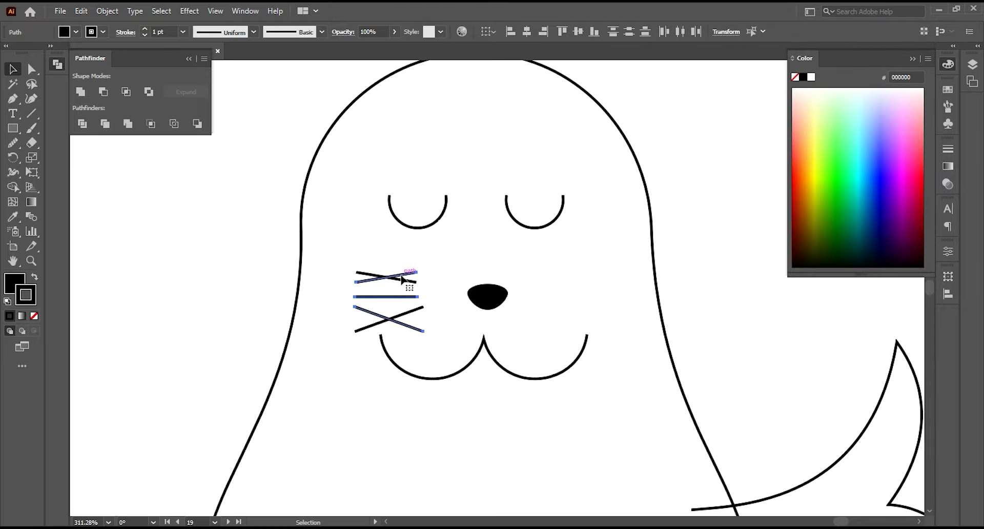
drag(402, 280, 591, 282)
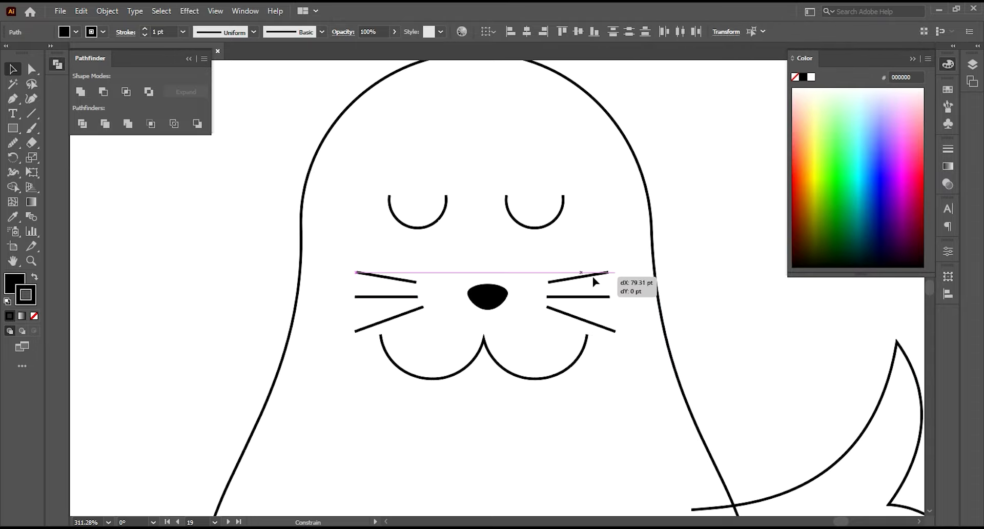
drag(594, 280, 599, 280)
click(417, 310)
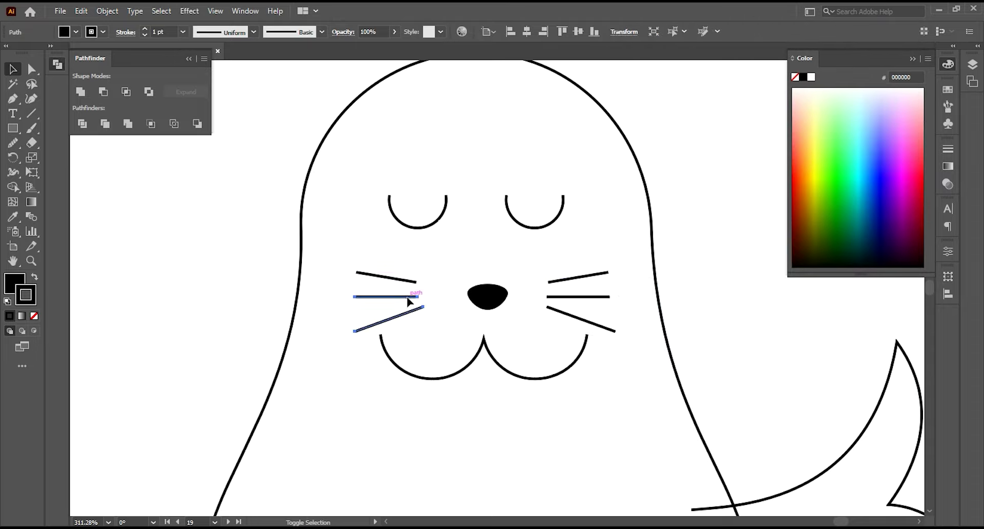
shift+click(398, 280)
Fine-tune the whiskers' positions around the nose and fit the artboard in view.
double_click(563, 312)
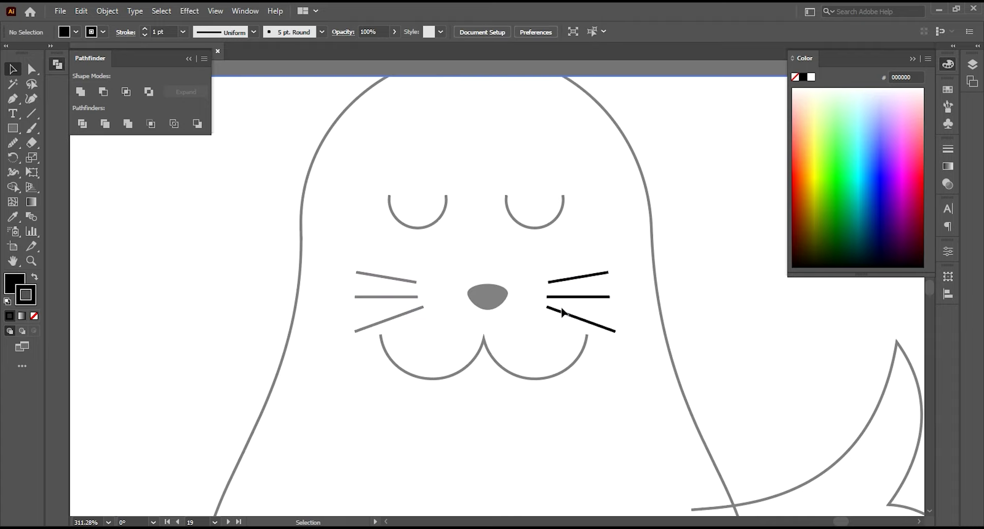
key(Escape)
drag(417, 309, 416, 306)
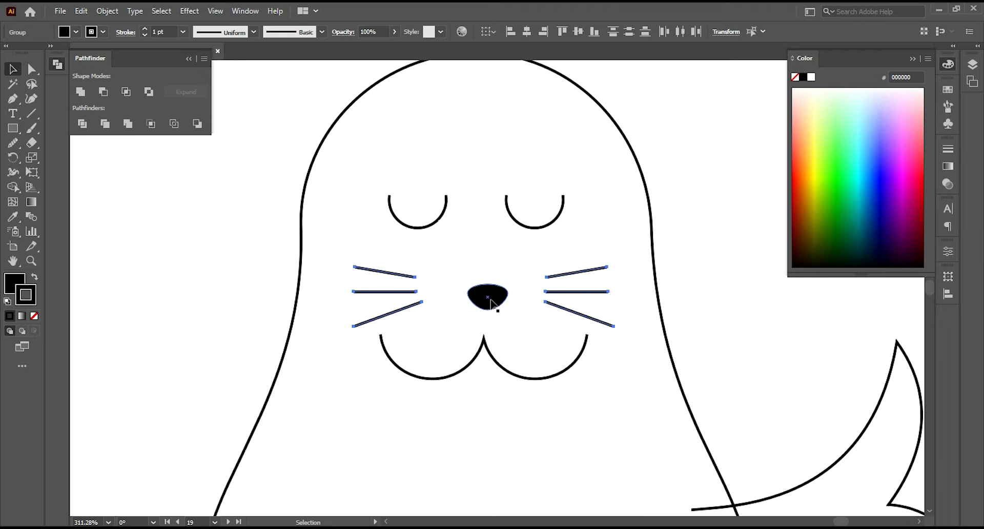
key(ctrl+0)
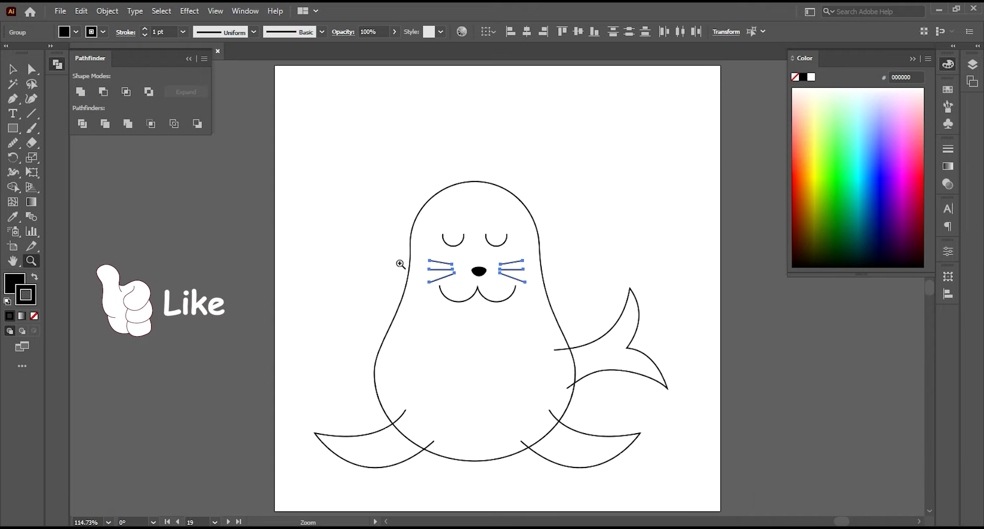
click(367, 246)
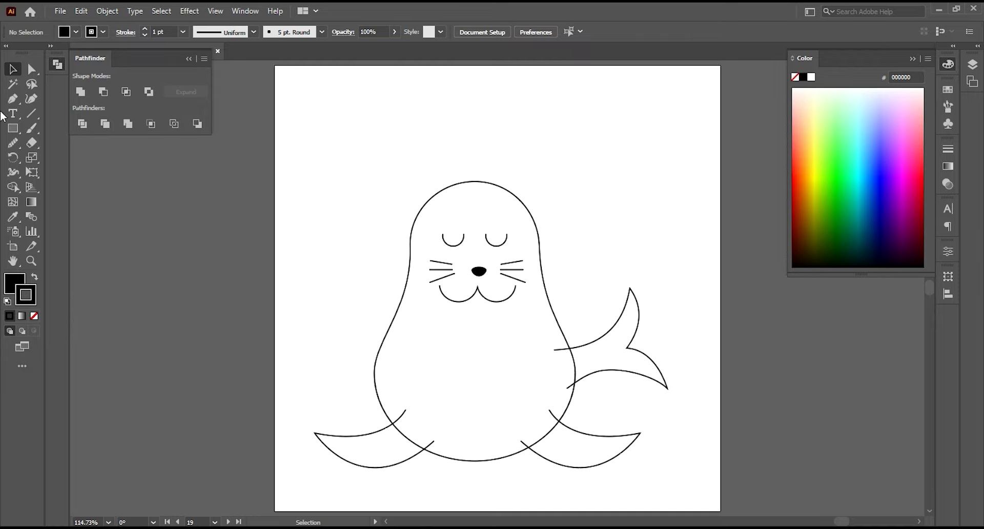
Draw a pointed, curved, unfilled tusk below the mouth's left side.
click(12, 99)
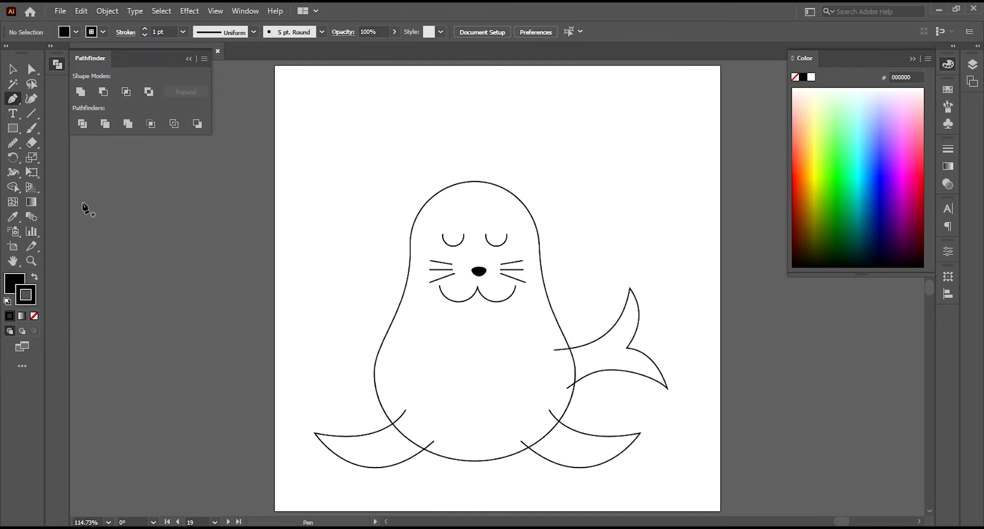
click(454, 294)
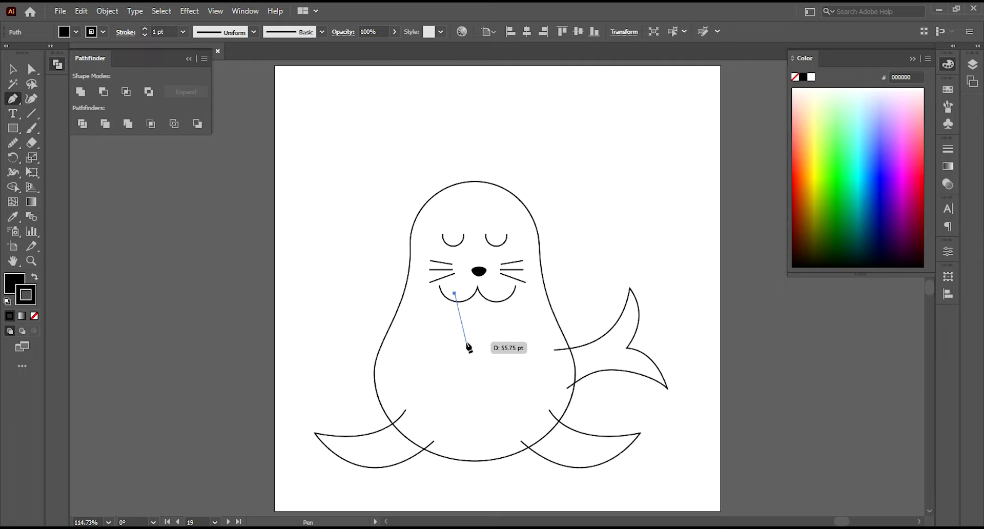
drag(467, 342, 473, 349)
mouse_move(455, 295)
mouse_down()
mouse_move(462, 302)
mouse_move(464, 280)
mouse_up()
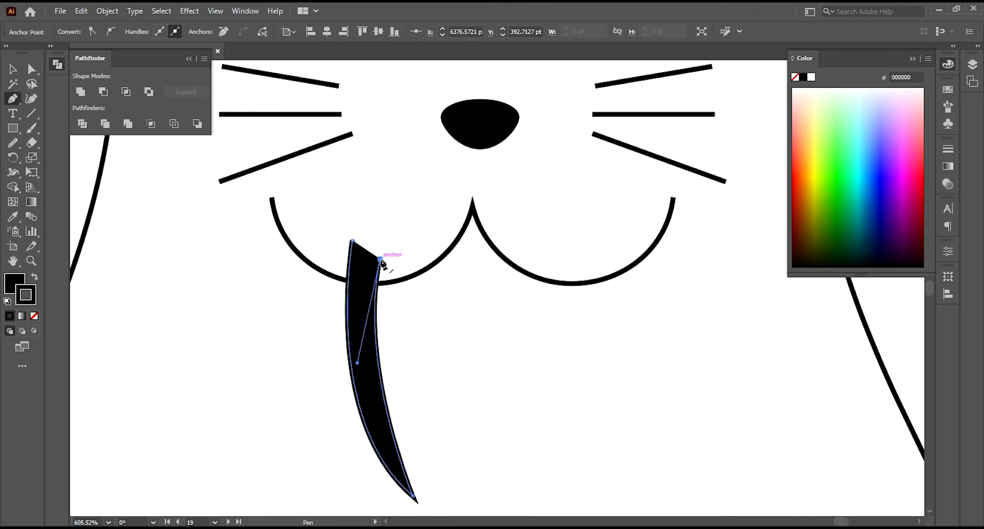
mouse_move(352, 247)
mouse_down()
mouse_move(344, 280)
mouse_move(374, 288)
mouse_up()
click(13, 75)
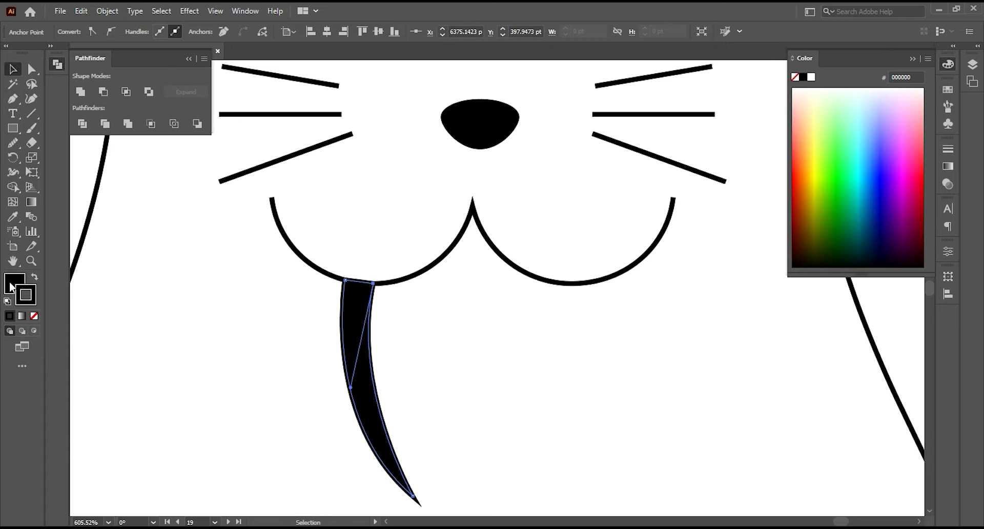
click(35, 315)
scroll(344, 320, down, 4)
click(337, 192)
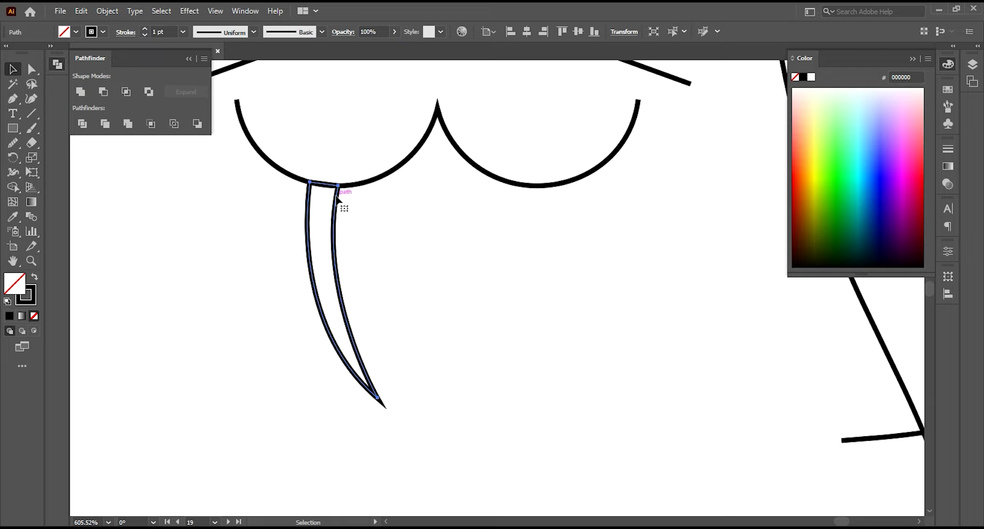
Widen the tusk's top edge and add a raised anchor so it meets the mouth arc.
click(12, 100)
click(338, 186)
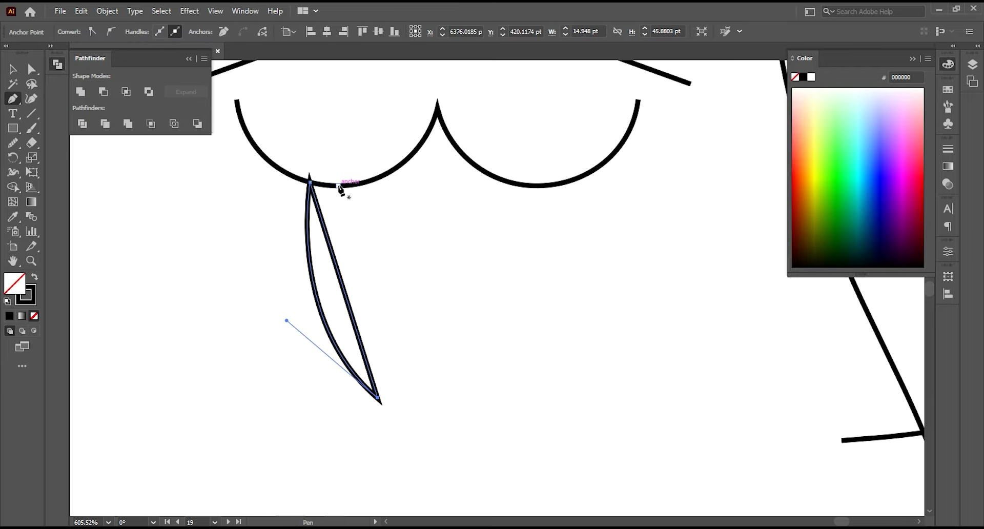
key(ctrl+z)
drag(338, 186, 348, 186)
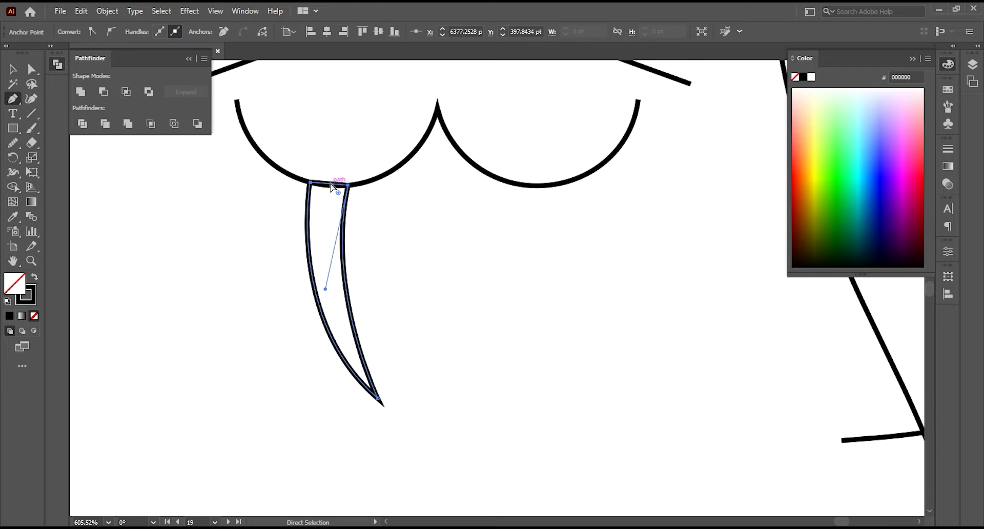
click(331, 183)
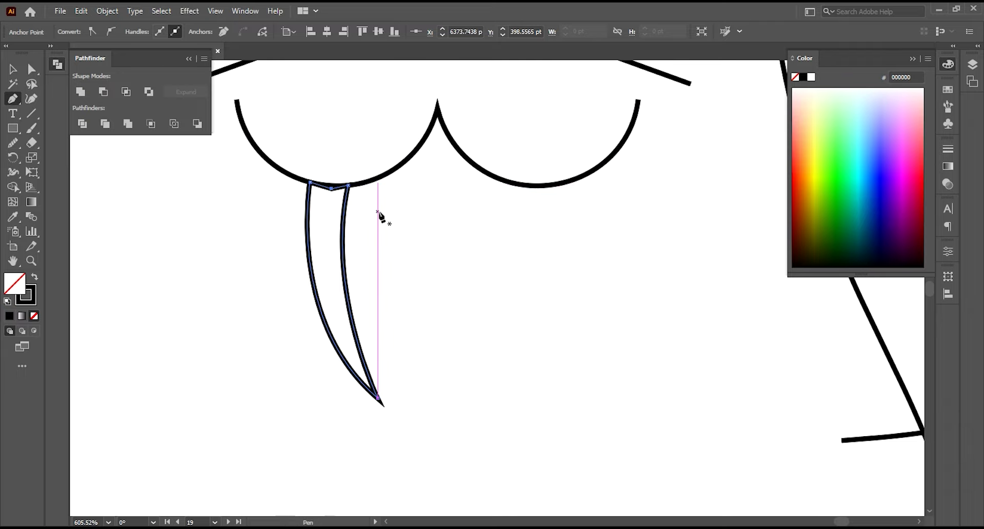
drag(330, 189, 329, 186)
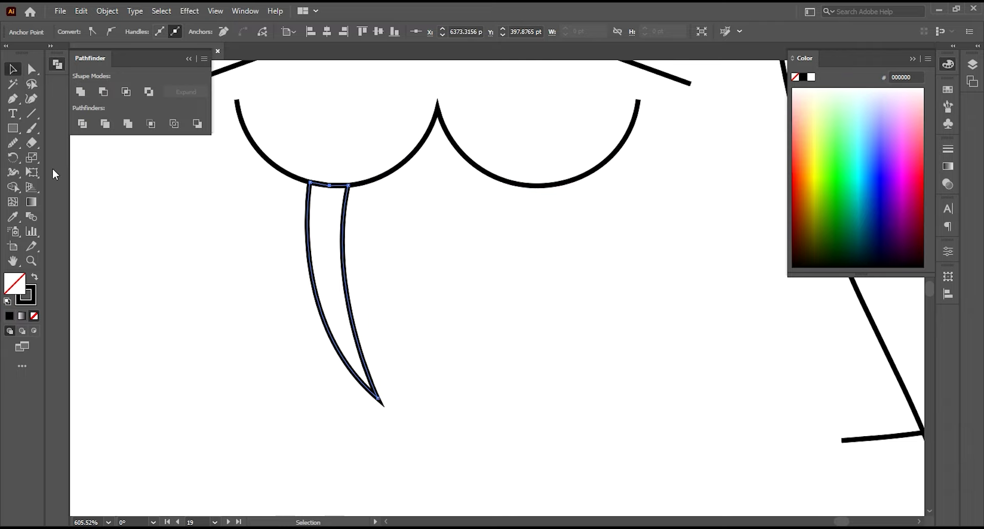
Fill the tusk with white #FFFFFF.
click(313, 255)
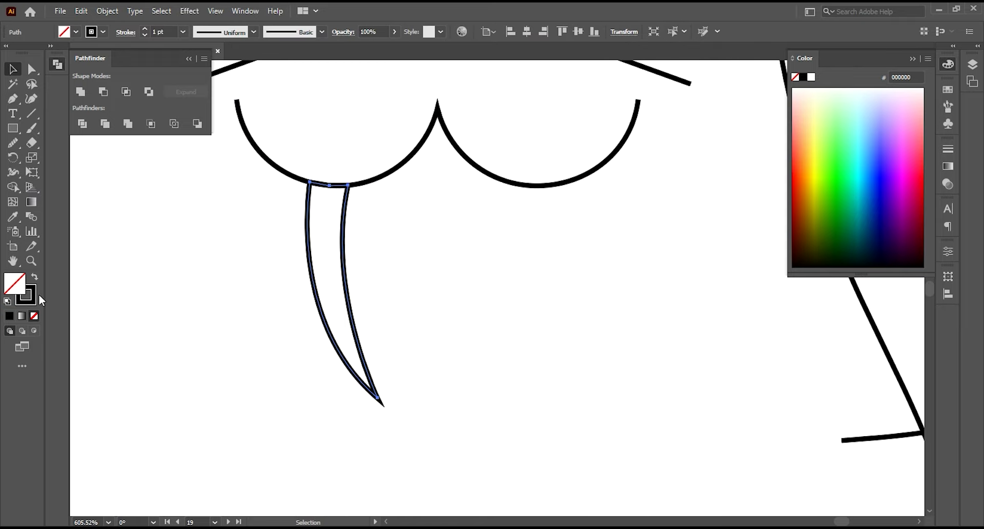
click(9, 316)
double_click(13, 282)
text(ffffff)
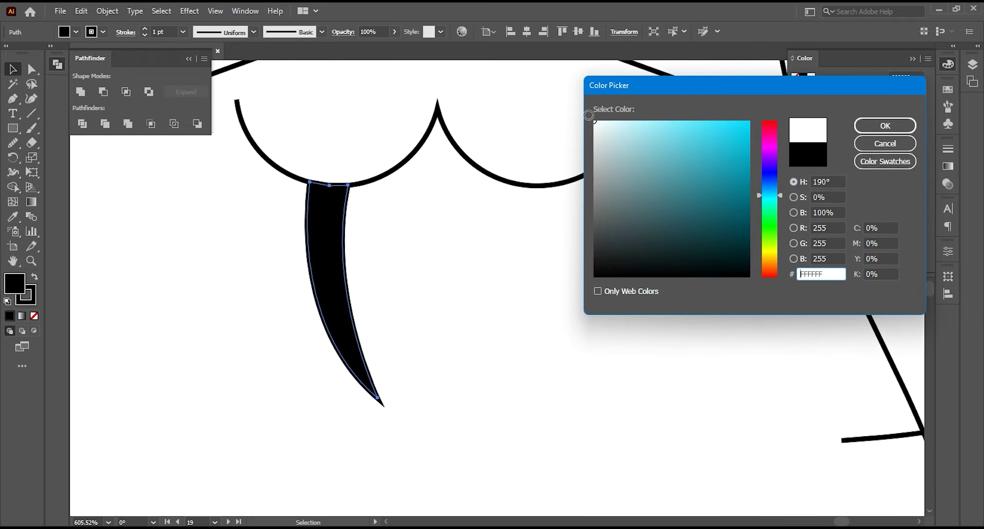
click(870, 129)
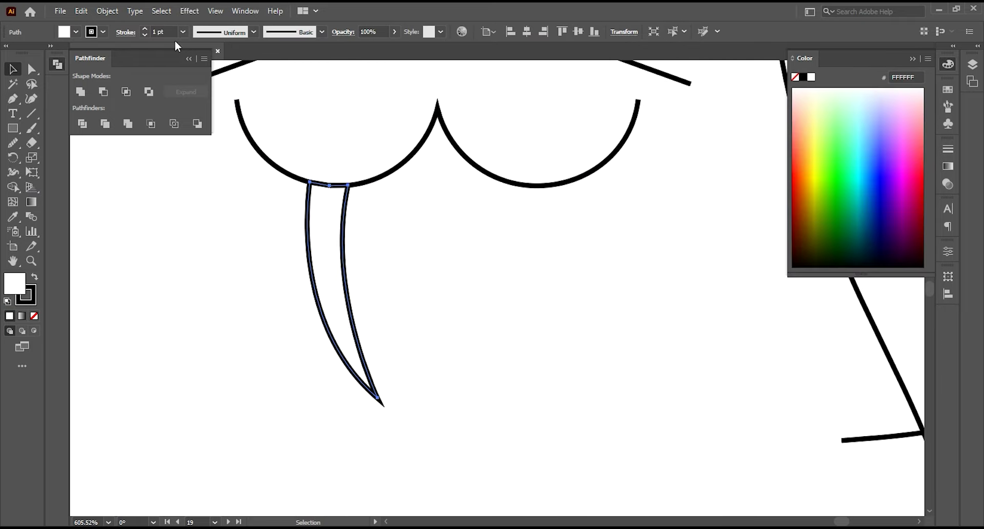
Paste a copy of the tusk in place with no stroke and light grey E0E0E0 fill.
click(81, 11)
click(103, 72)
click(81, 11)
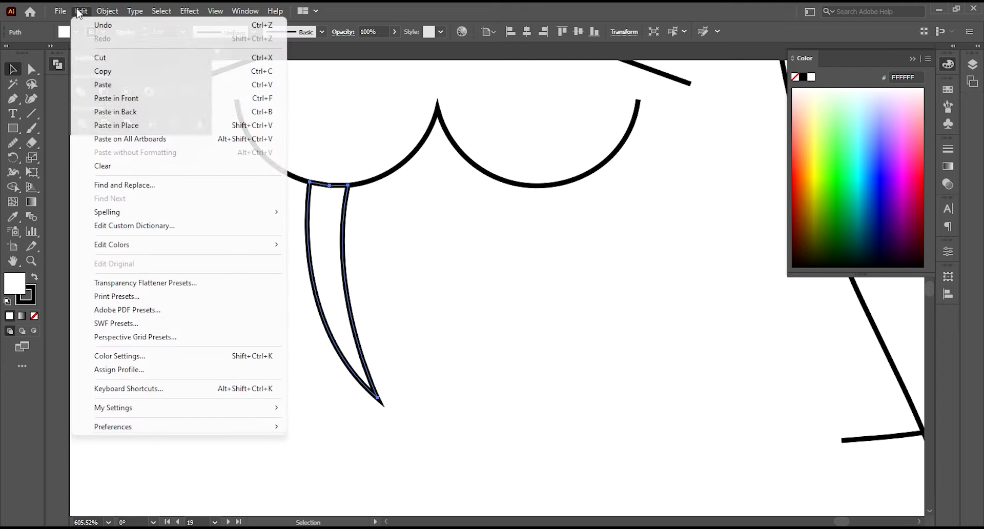
click(112, 126)
click(34, 315)
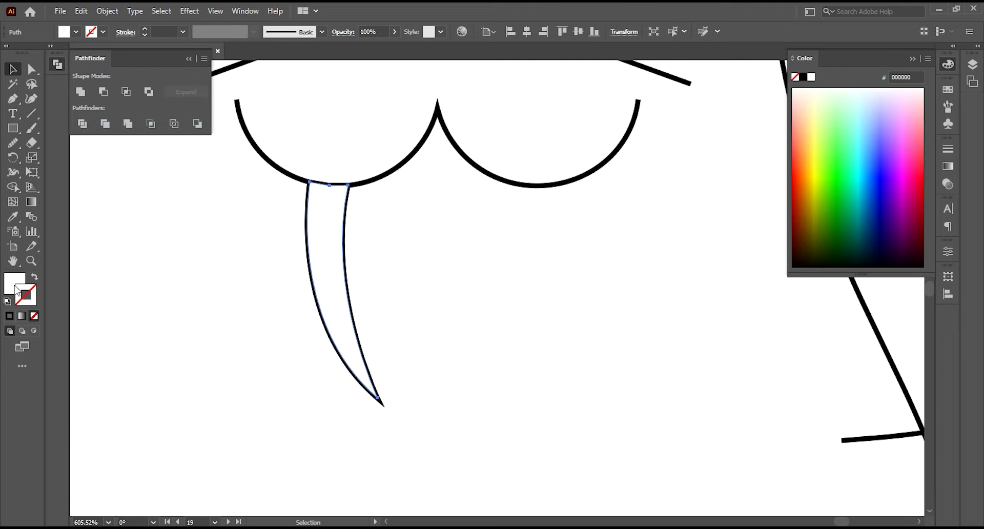
click(15, 281)
double_click(14, 282)
click(593, 126)
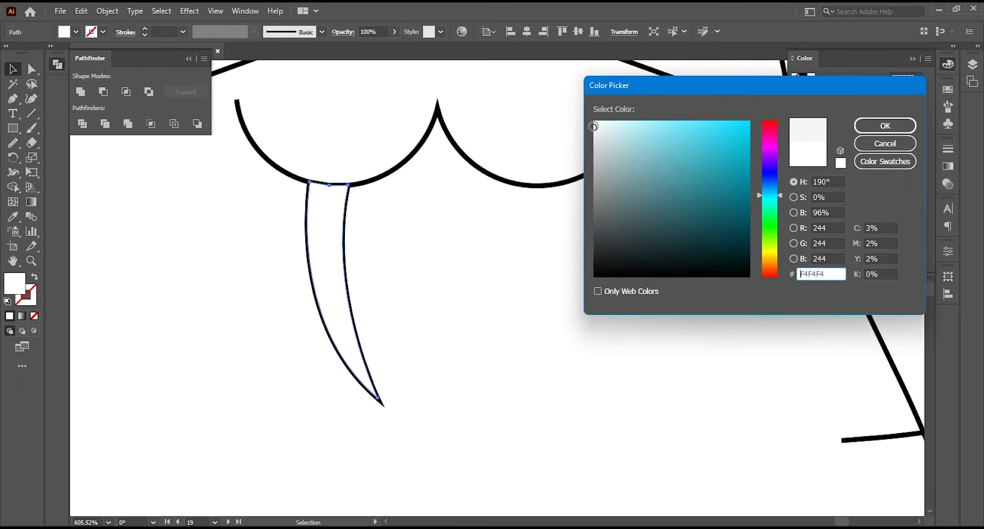
drag(593, 131, 594, 139)
click(885, 126)
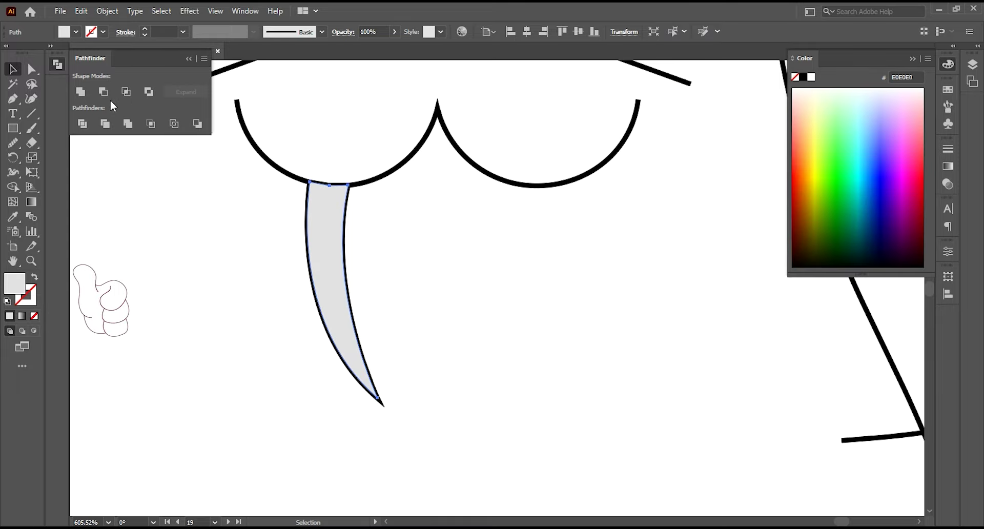
Reshape the grey copy into a narrow strip along the tusk's inner edge.
click(15, 98)
click(309, 183)
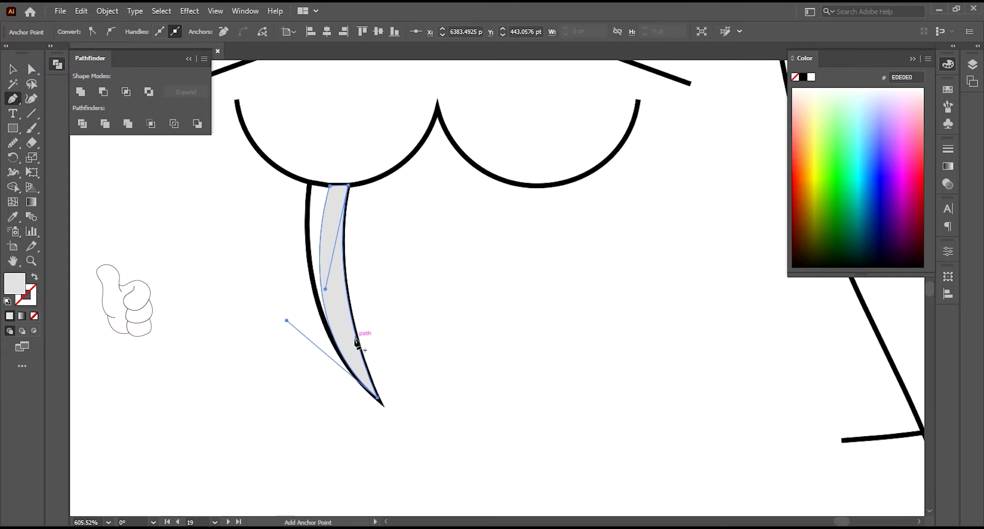
drag(287, 321, 320, 327)
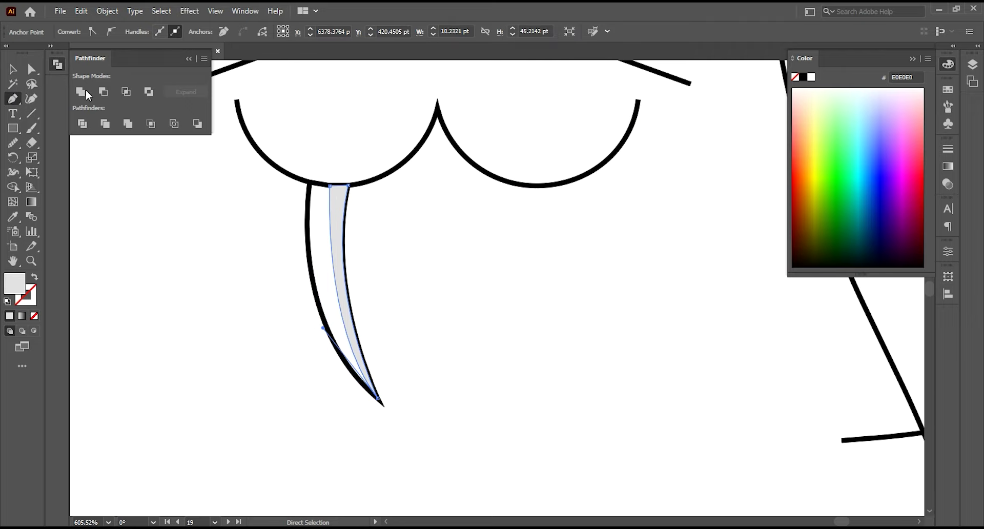
Give the white tusk a thick, outside-aligned outline and check the mouth arc's stroke.
key(v)
click(320, 259)
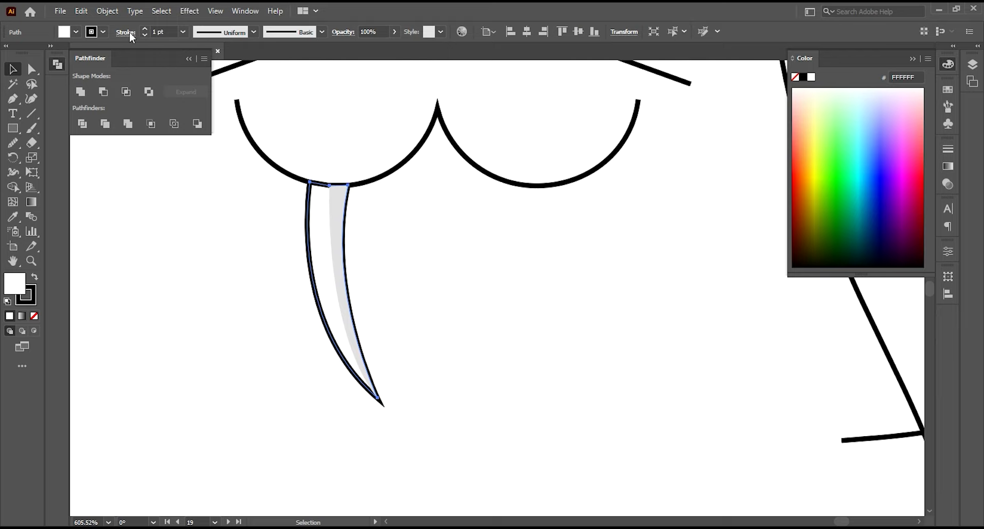
click(129, 32)
click(75, 97)
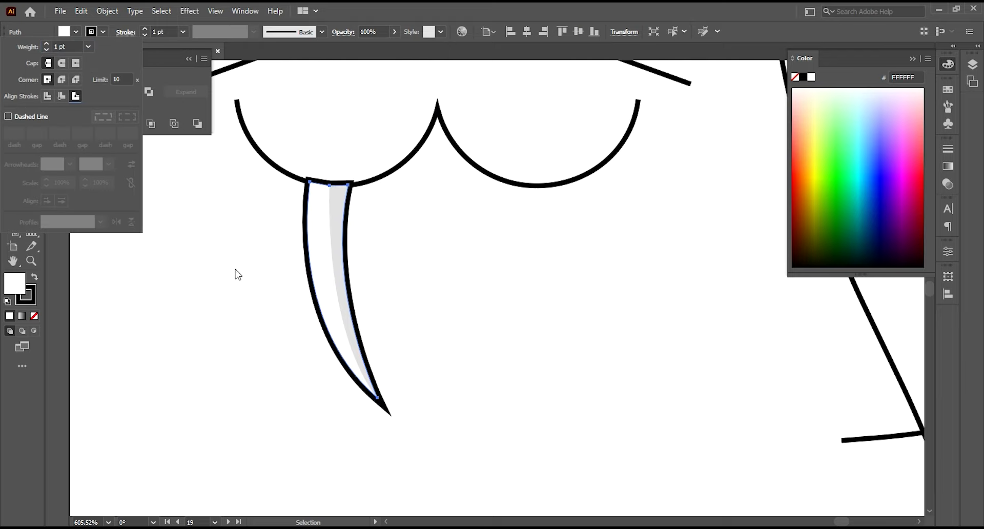
click(290, 176)
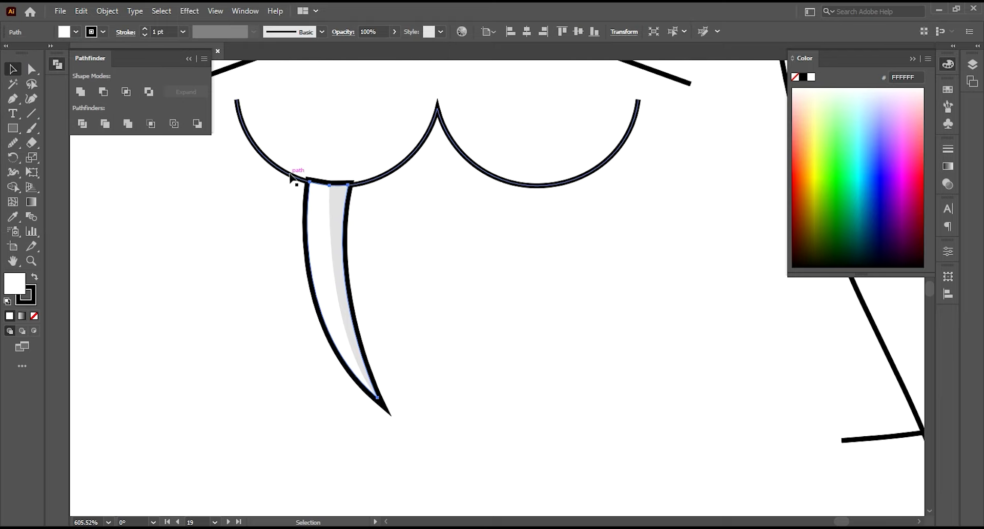
click(125, 32)
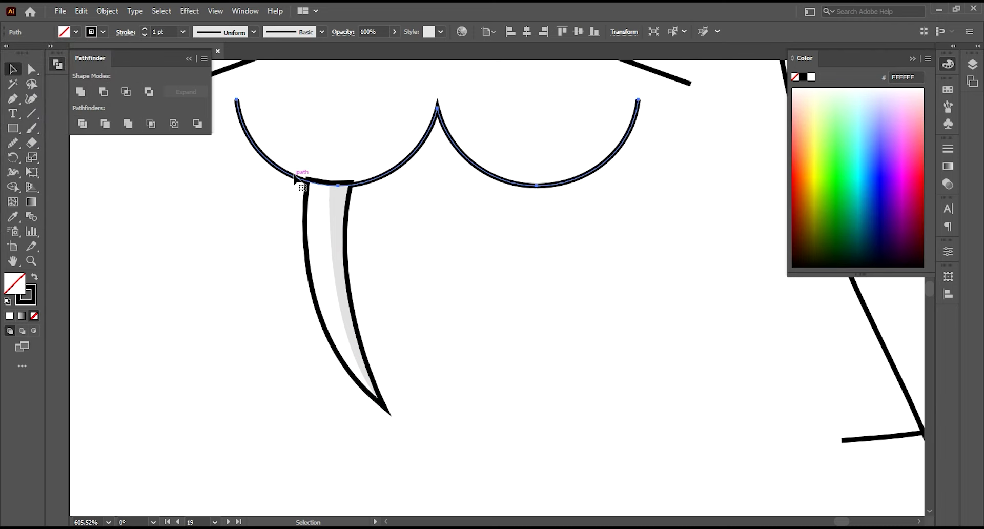
Zoom out to the whole face and group the tusk shapes.
click(278, 205)
key(z)
alt+click(389, 248)
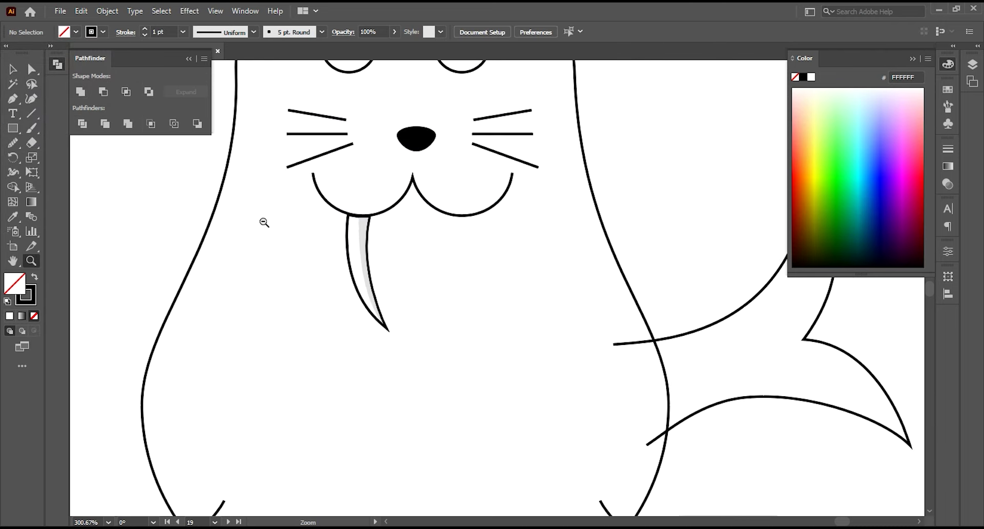
key(v)
click(363, 248)
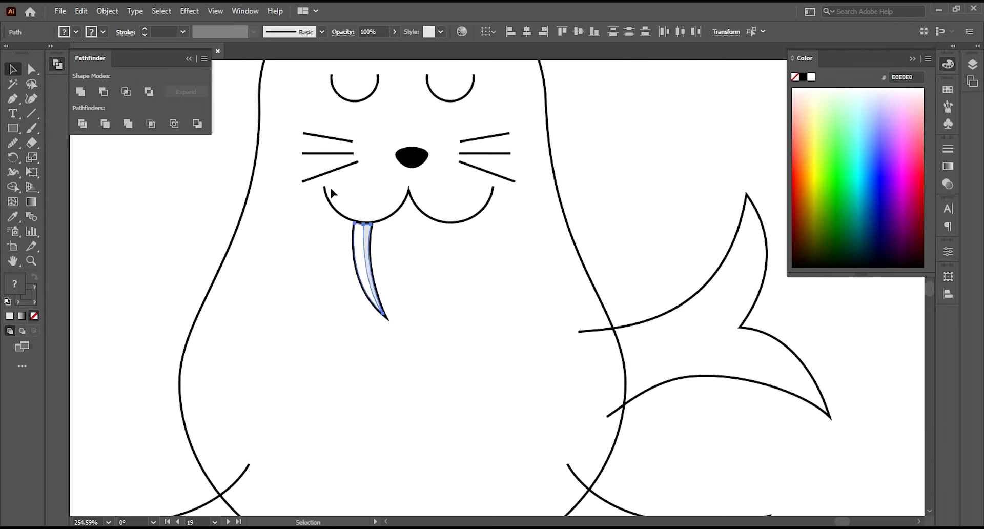
key(ctrl+g)
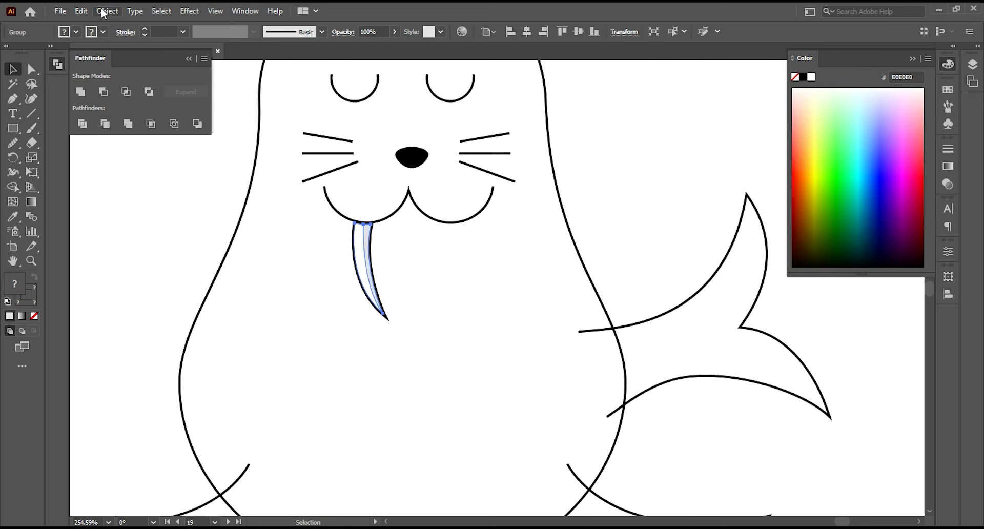
Make a mirrored copy of the tusk with Transform Each and move it to the mouth's right side.
click(106, 11)
click(338, 178)
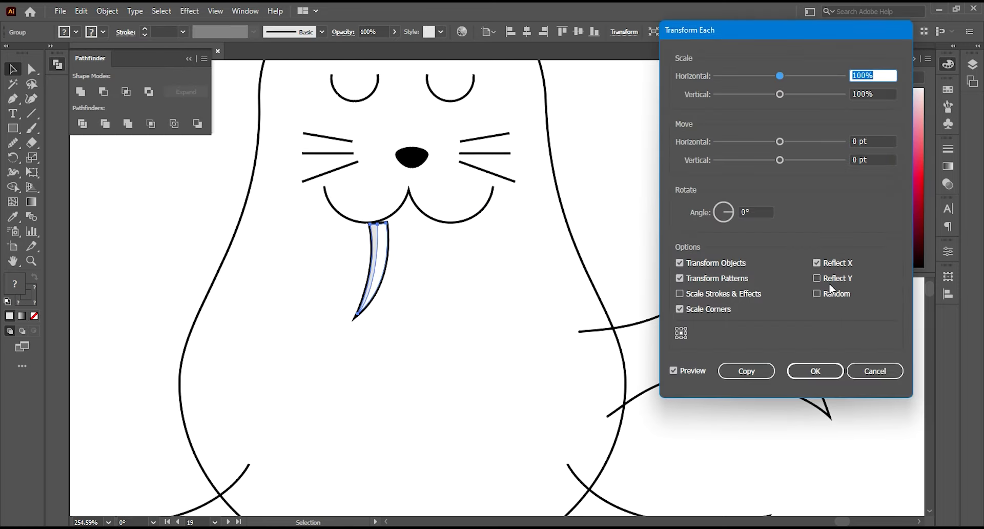
click(746, 371)
drag(372, 264, 455, 262)
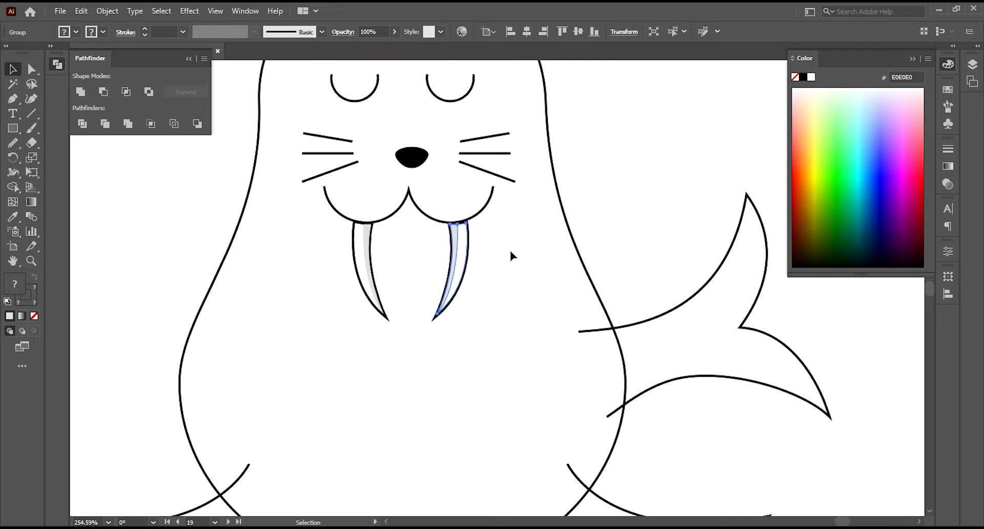
click(439, 260)
key(ctrl+0)
Fill the body teal 008FA1 and give every walrus part a 2 pt outline.
click(538, 246)
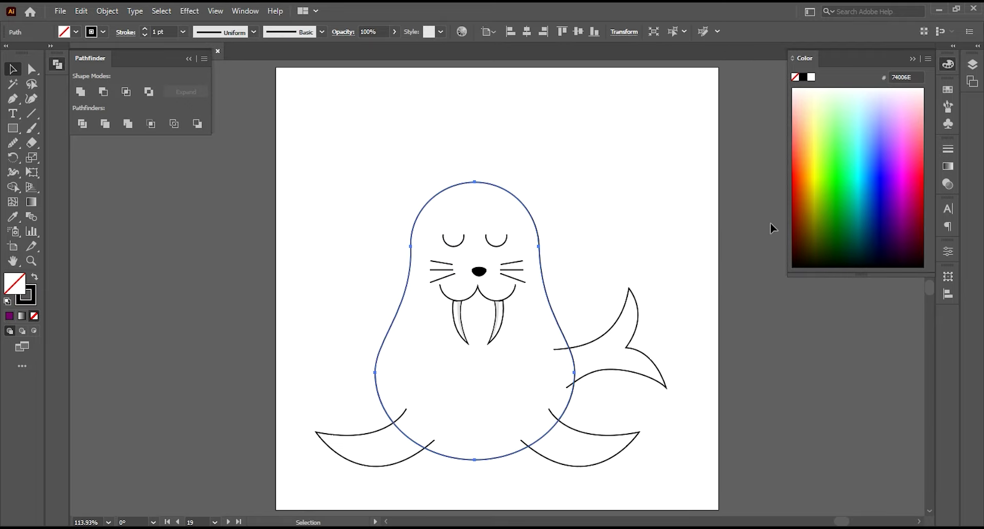
click(864, 205)
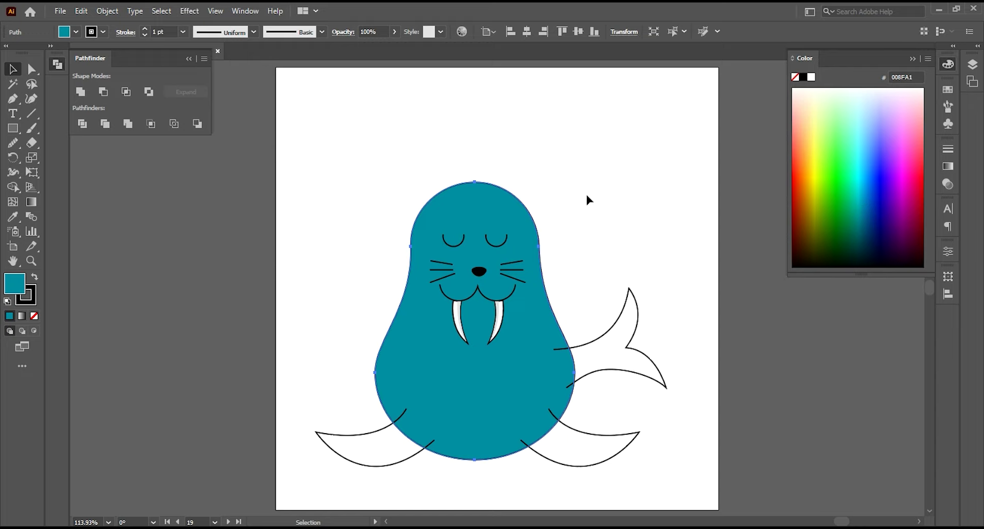
drag(585, 192, 369, 436)
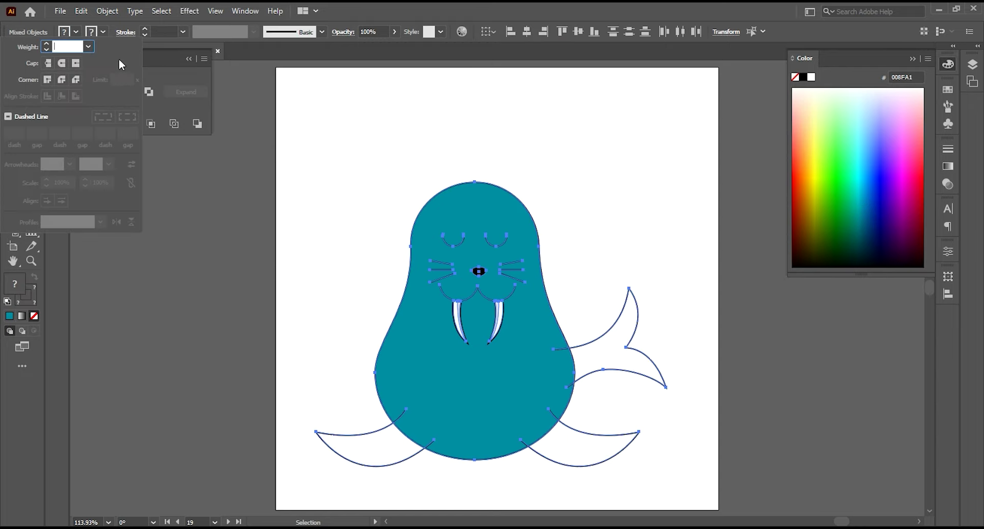
click(360, 273)
drag(360, 208, 685, 460)
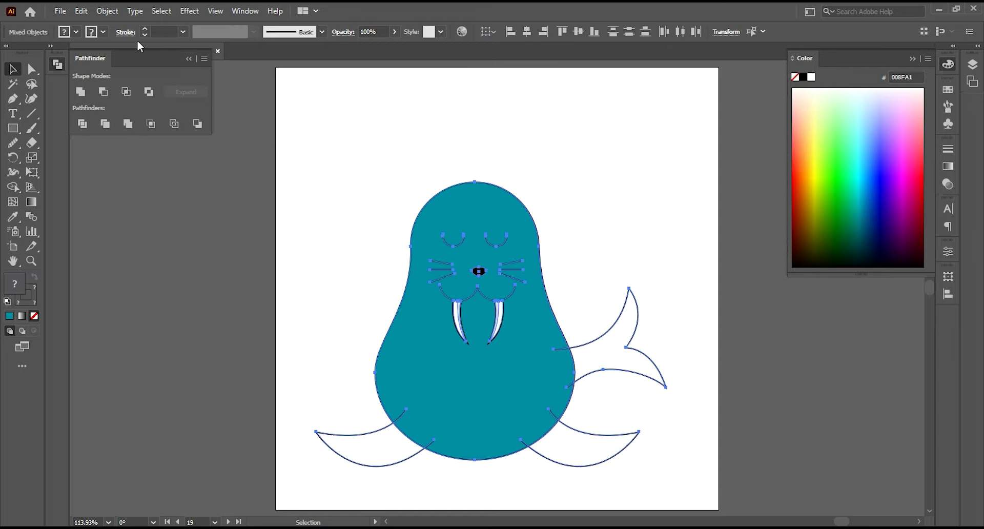
text(2)
key(Return)
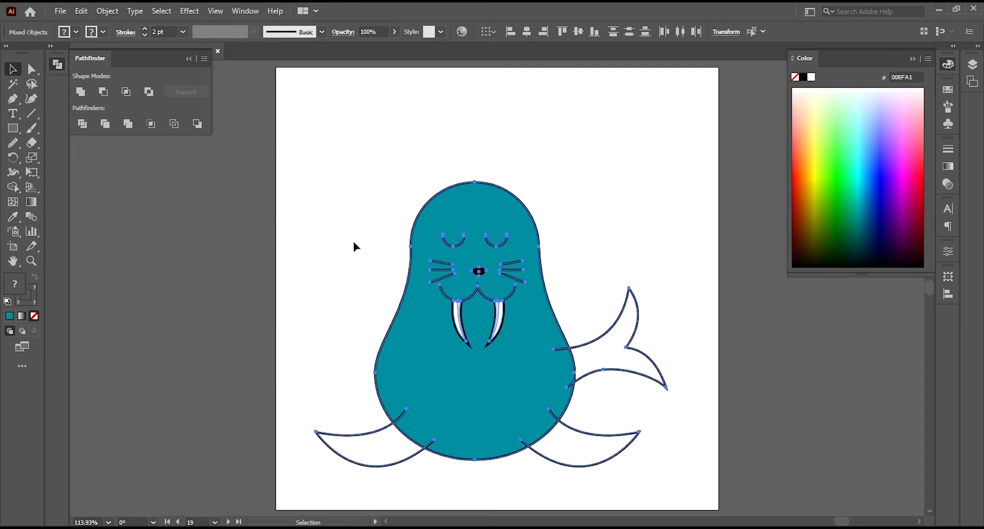
click(354, 246)
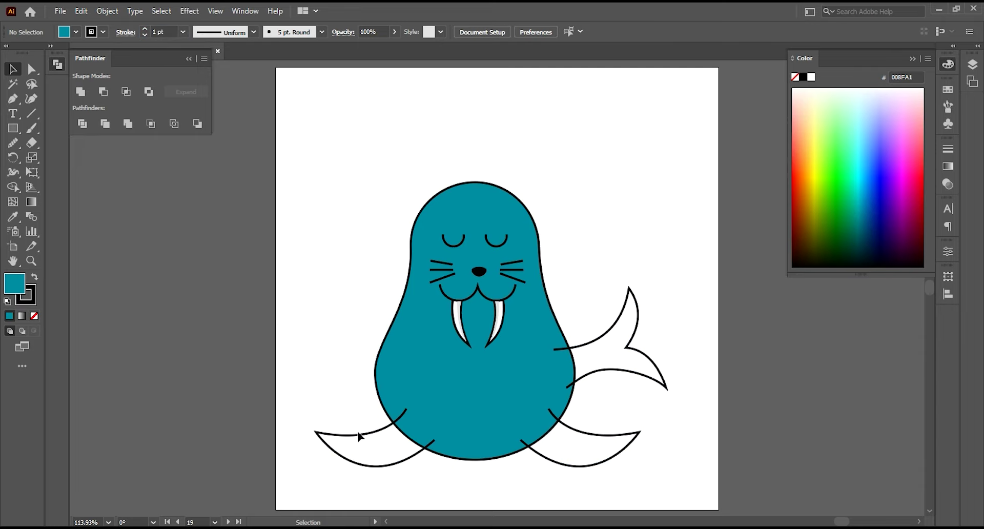
Eyedrop the body's teal onto both flippers and the tail.
click(13, 216)
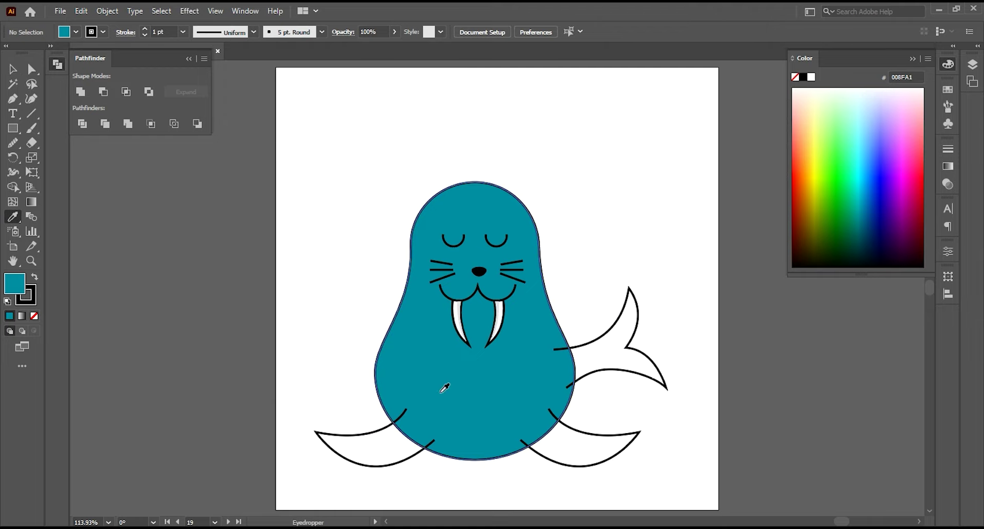
click(408, 388)
ctrl+click(549, 462)
click(476, 400)
ctrl+click(605, 354)
click(476, 400)
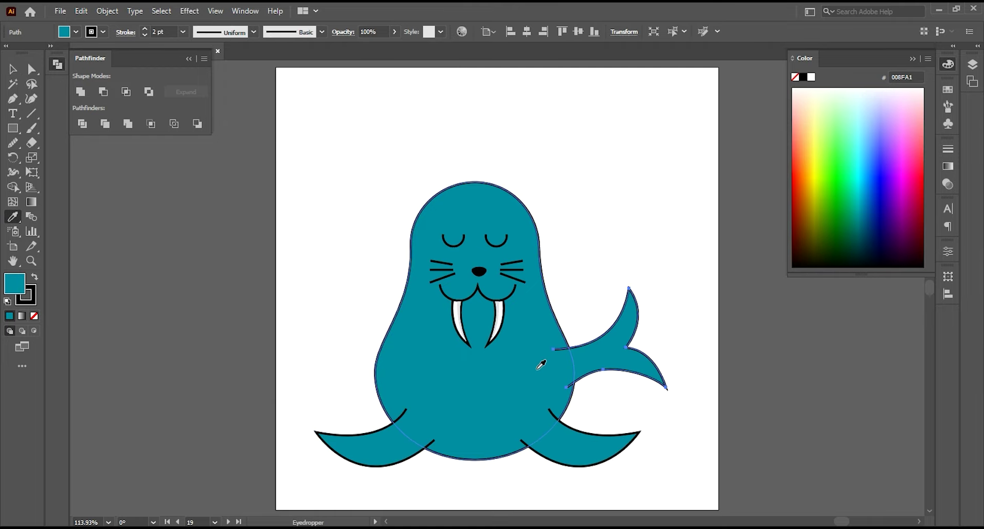
Send the tail behind the body and copy the body shape.
key(v)
right_click(615, 368)
click(799, 326)
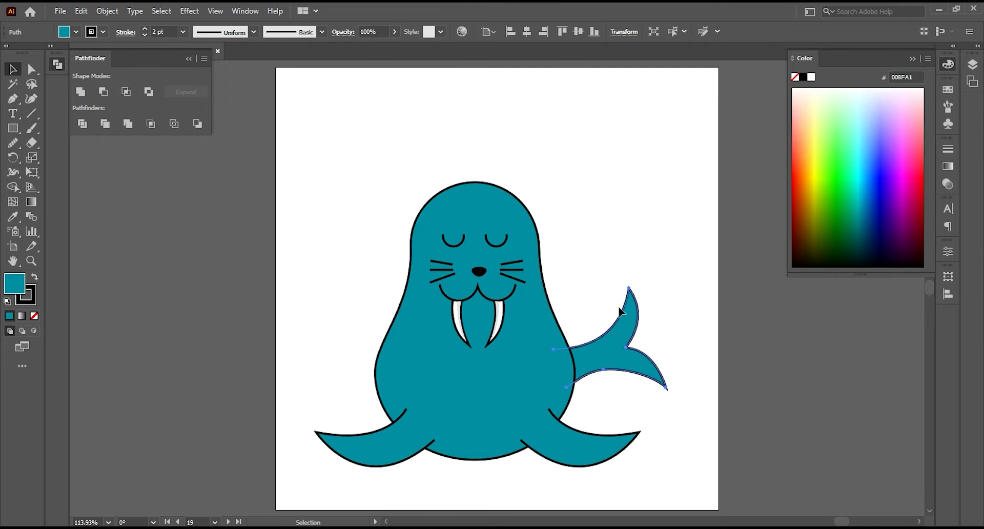
click(513, 328)
click(107, 11)
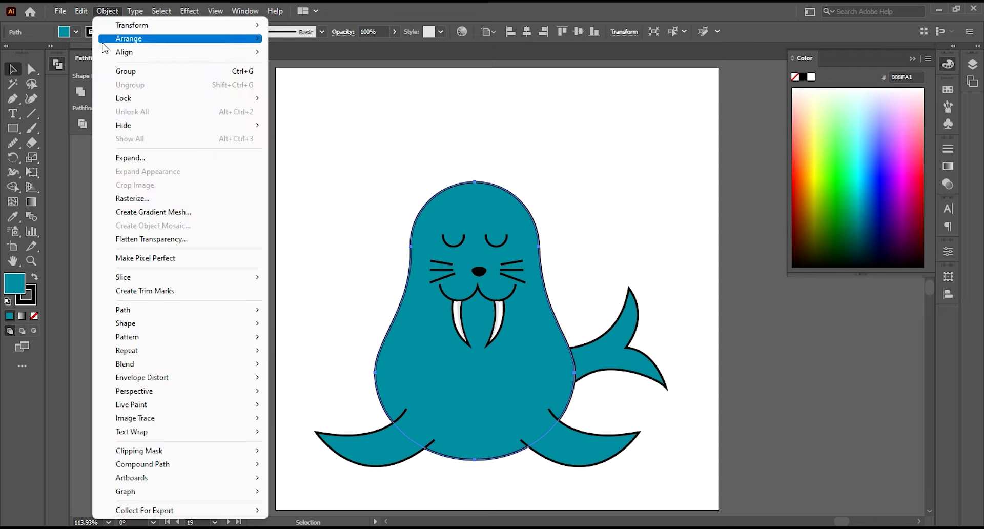
click(102, 71)
click(81, 11)
Paste the body copy in front and fill it darker teal 00767F.
click(116, 98)
key(shift+ctrl+F9)
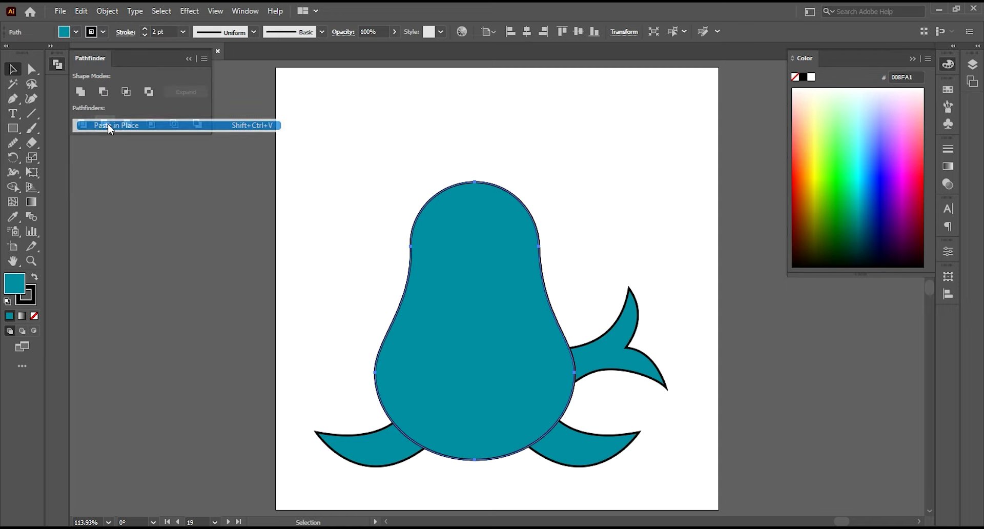
double_click(15, 286)
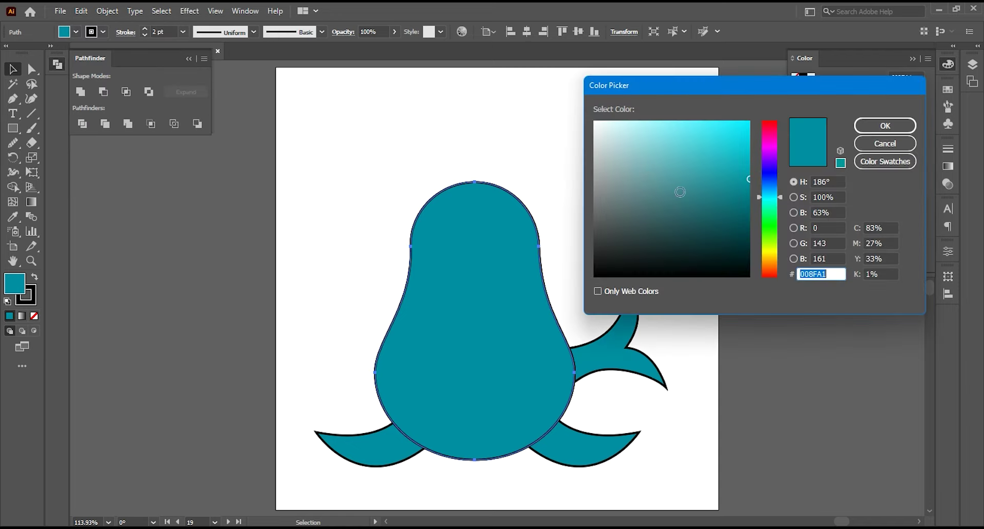
text(00767F)
click(881, 125)
Reshape the copy's anchors into a lower-belly oval and remove its outline.
click(13, 98)
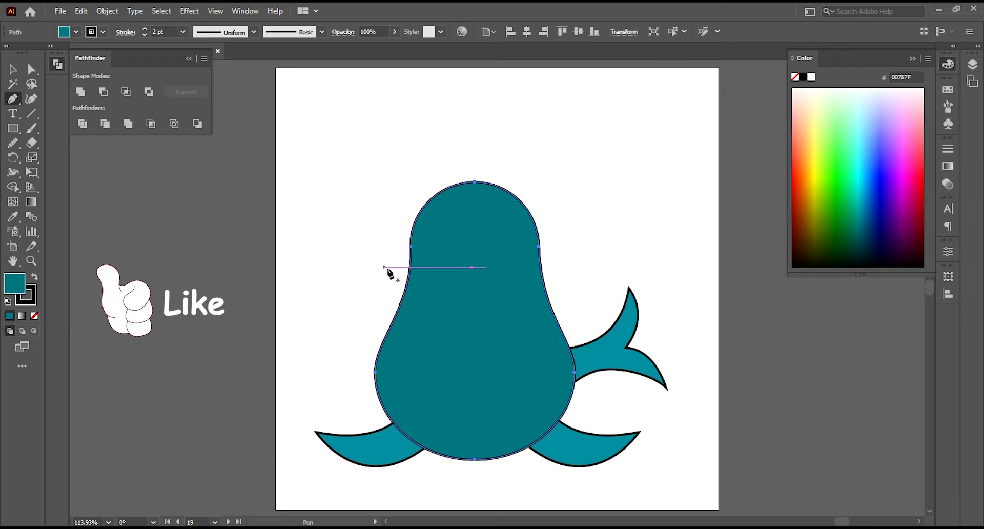
click(410, 247)
click(538, 246)
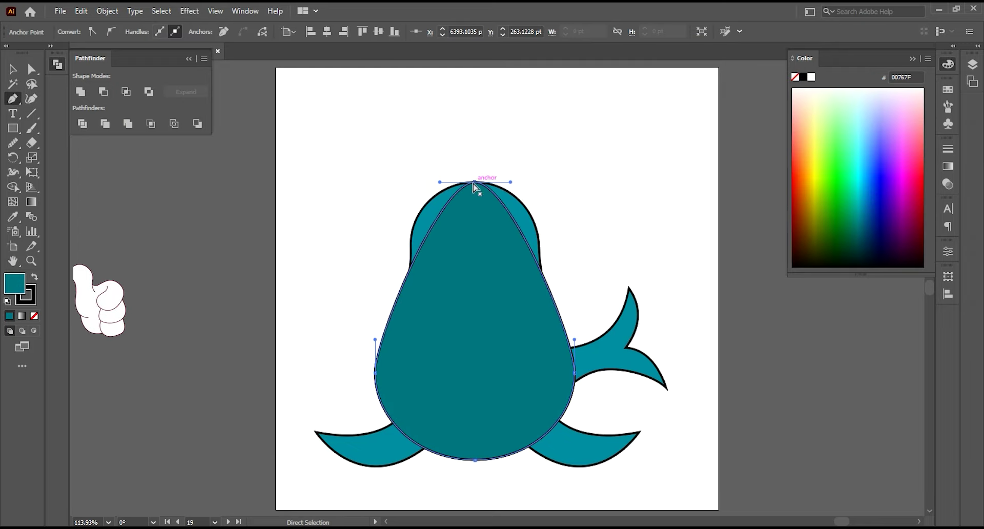
click(555, 426)
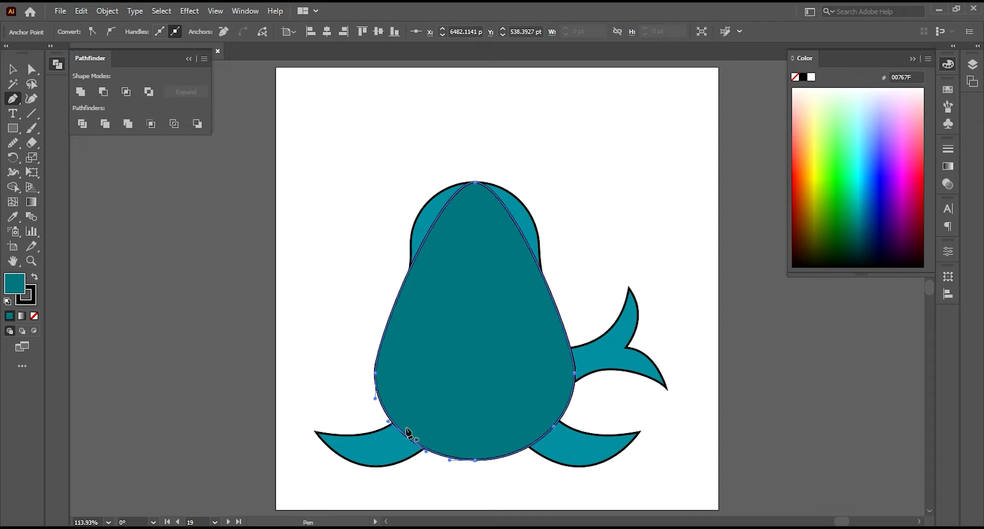
click(408, 437)
click(376, 372)
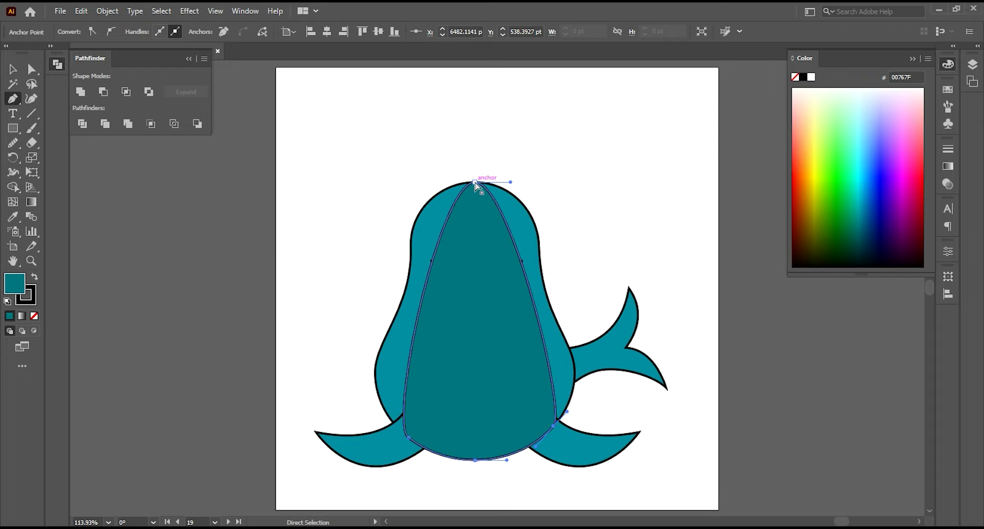
drag(476, 182, 475, 376)
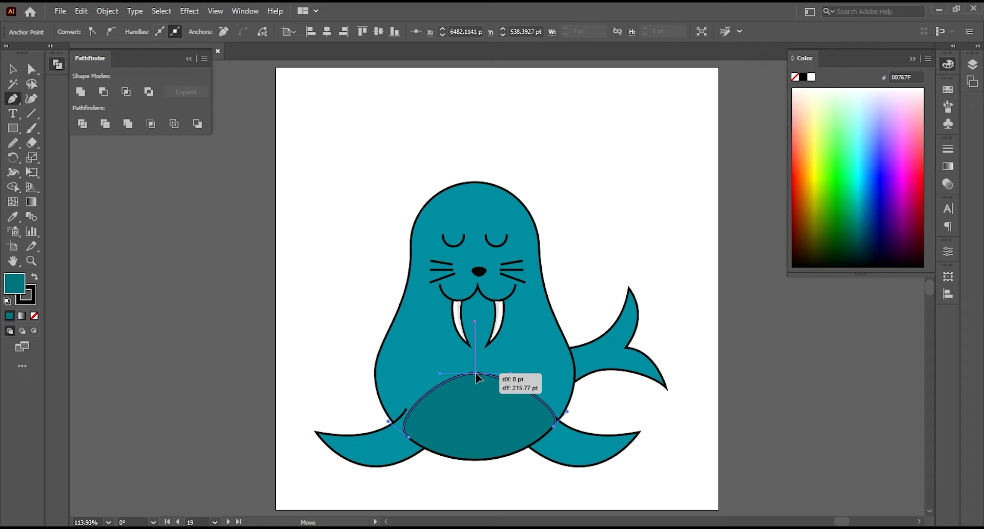
key(v)
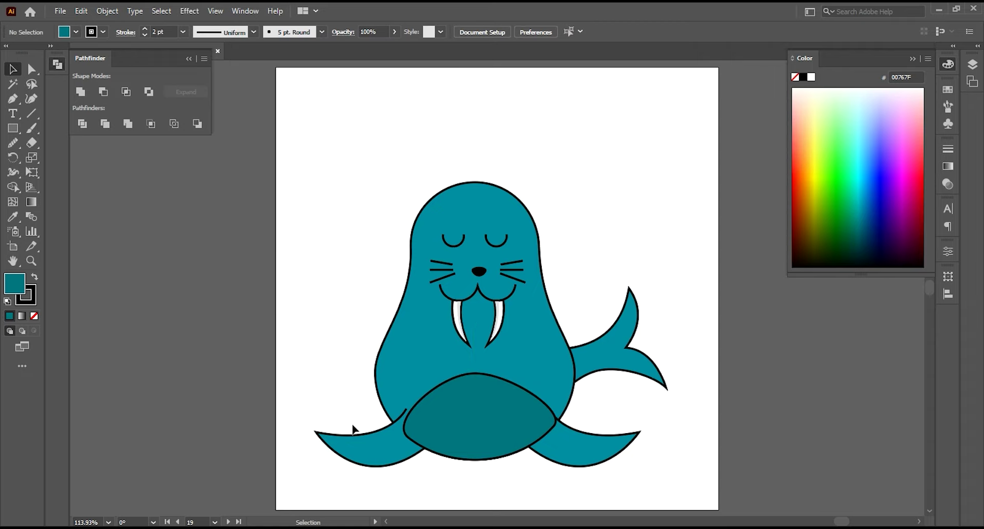
click(34, 316)
key(ctrl+shift+a)
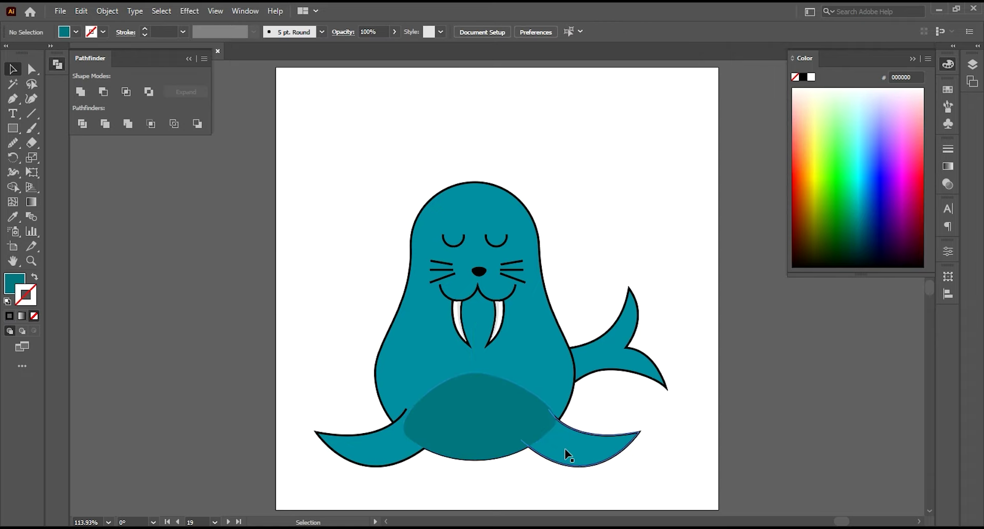
Bring both flippers in front of the belly patch.
click(567, 455)
shift+click(387, 448)
right_click(386, 448)
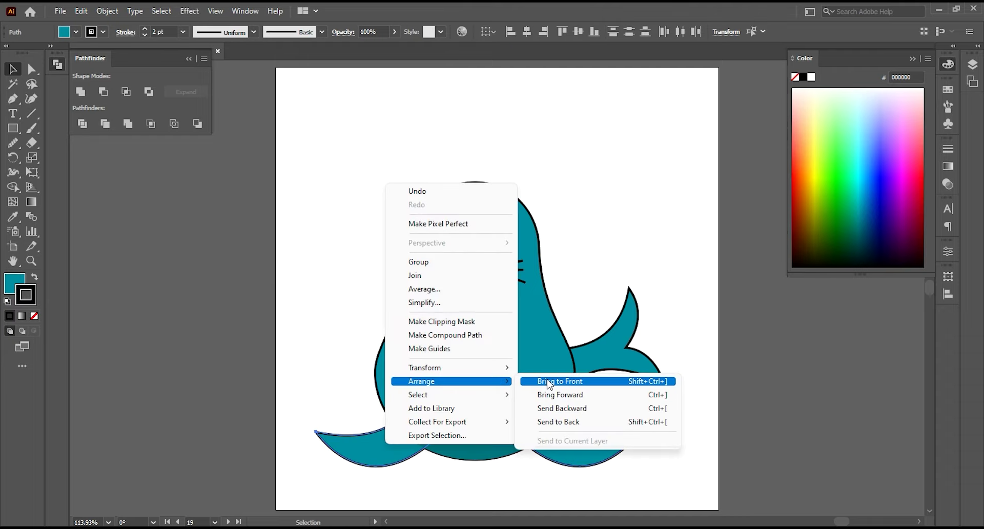
click(564, 380)
key(ctrl+shift+a)
click(529, 425)
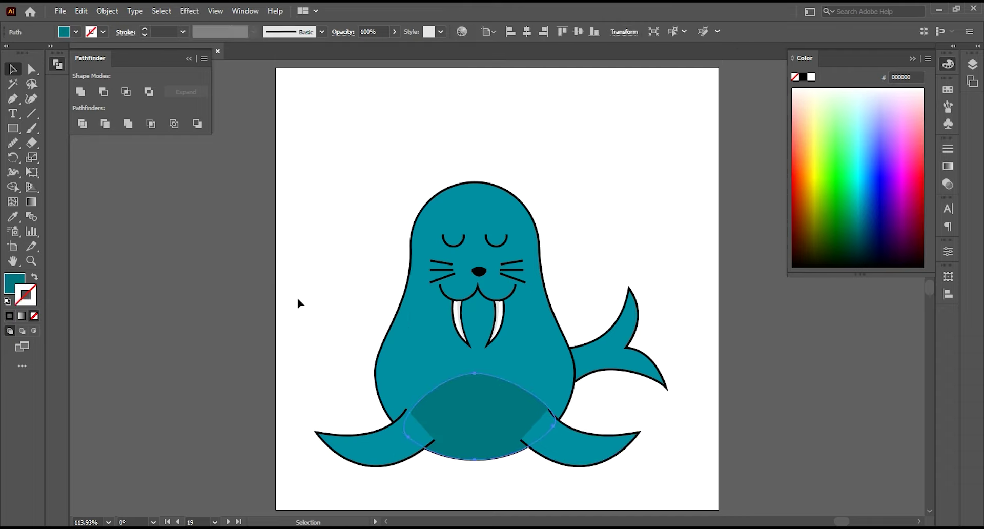
click(13, 69)
click(220, 357)
Paste copies of both flippers in place and give them the belly's dark teal fill.
click(382, 461)
shift+click(527, 456)
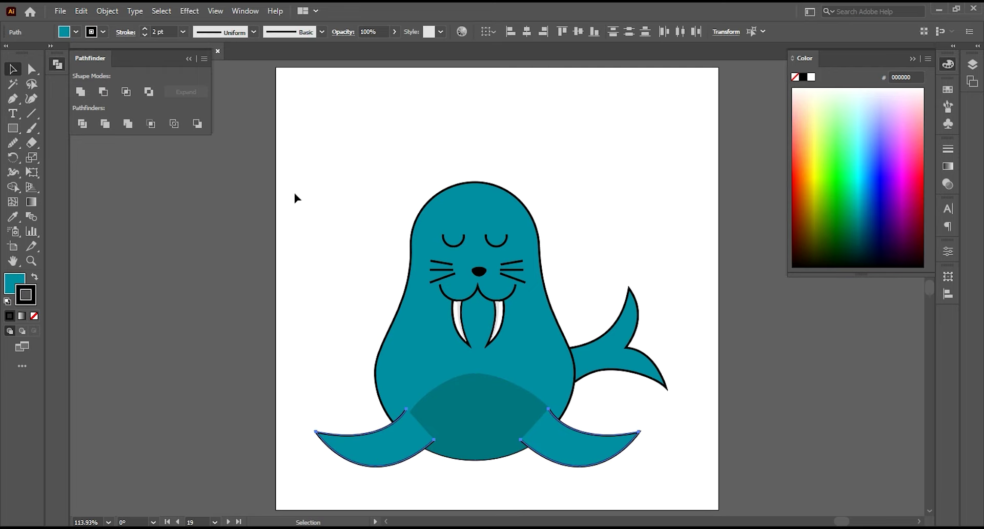
click(81, 10)
click(103, 71)
click(81, 11)
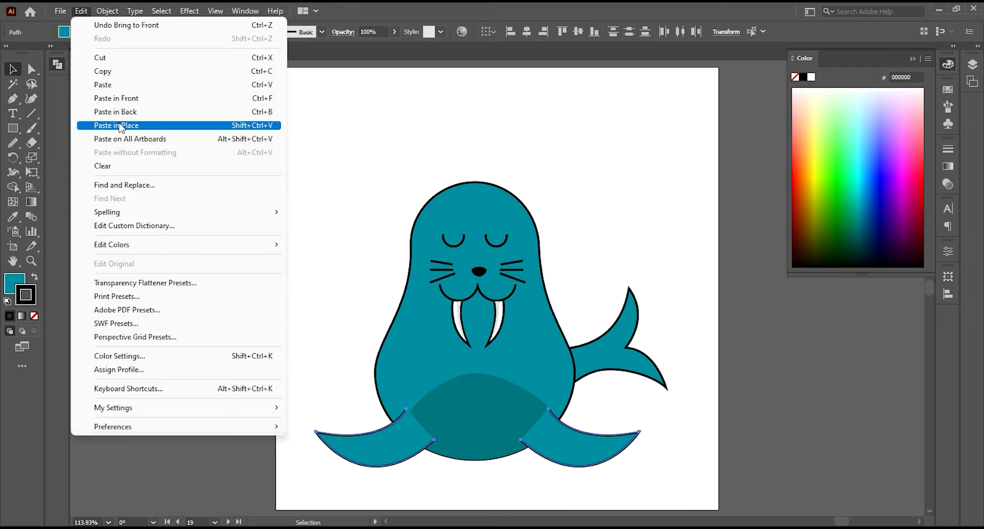
click(103, 125)
click(446, 410)
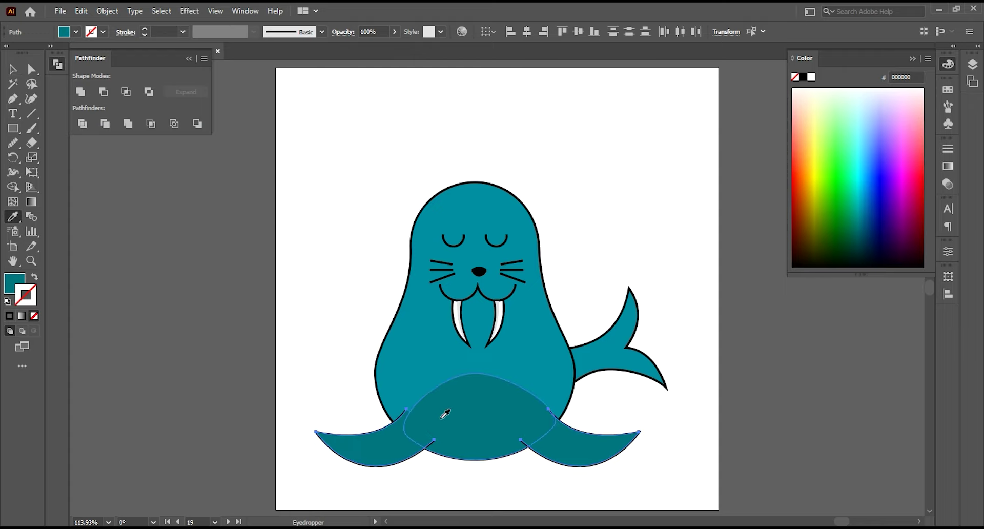
click(362, 451)
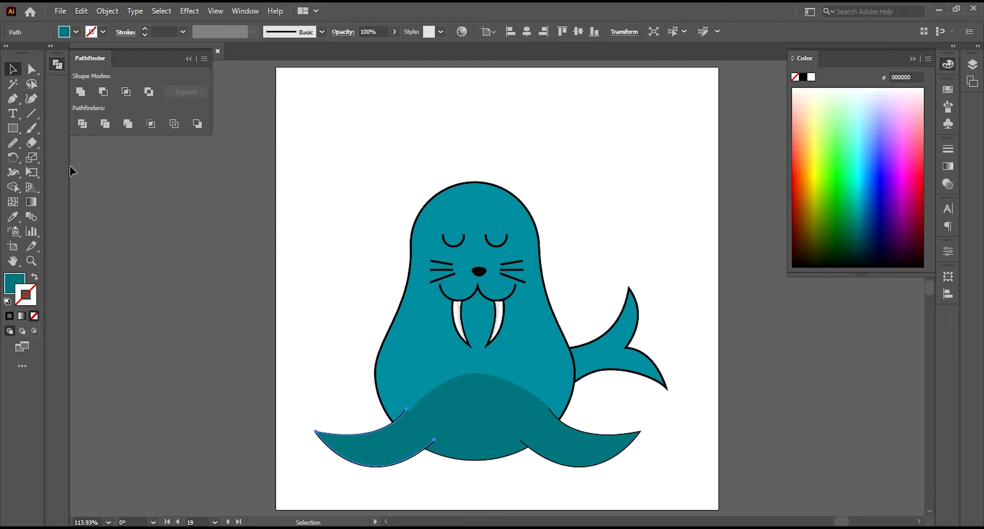
Narrow the flipper copies into thin shading strips along each flipper's lower edge.
click(13, 99)
mouse_move(404, 410)
mouse_down()
mouse_move(421, 426)
mouse_move(389, 450)
mouse_move(378, 489)
mouse_up()
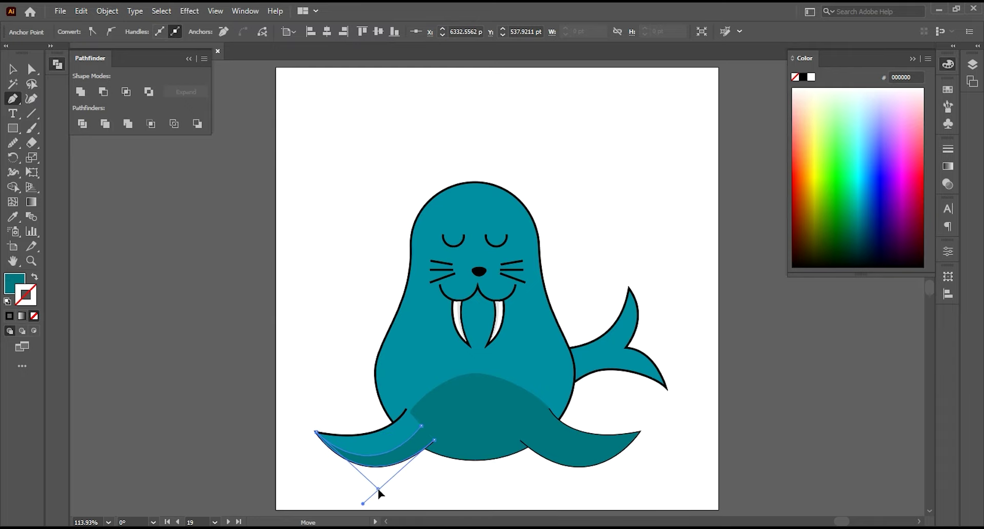
ctrl+click(552, 407)
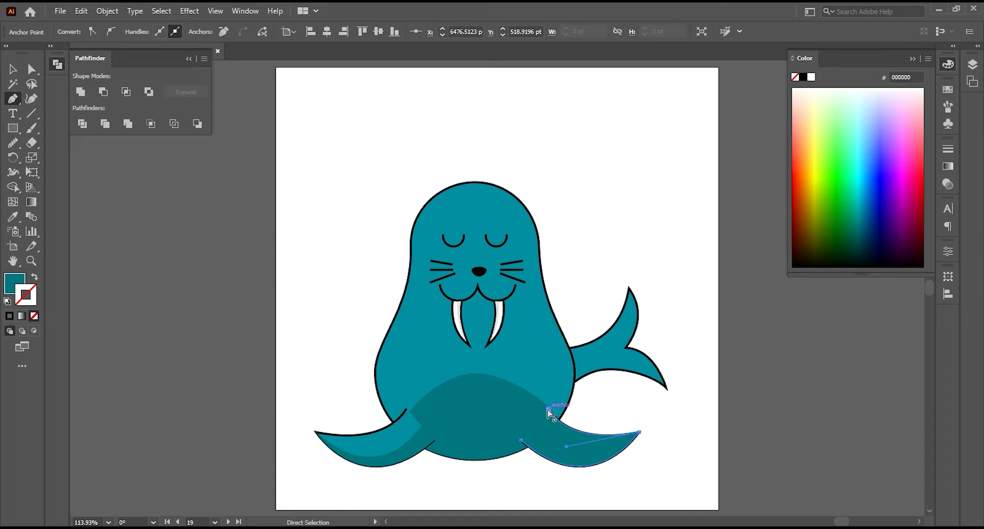
drag(553, 410, 531, 429)
drag(572, 455, 581, 484)
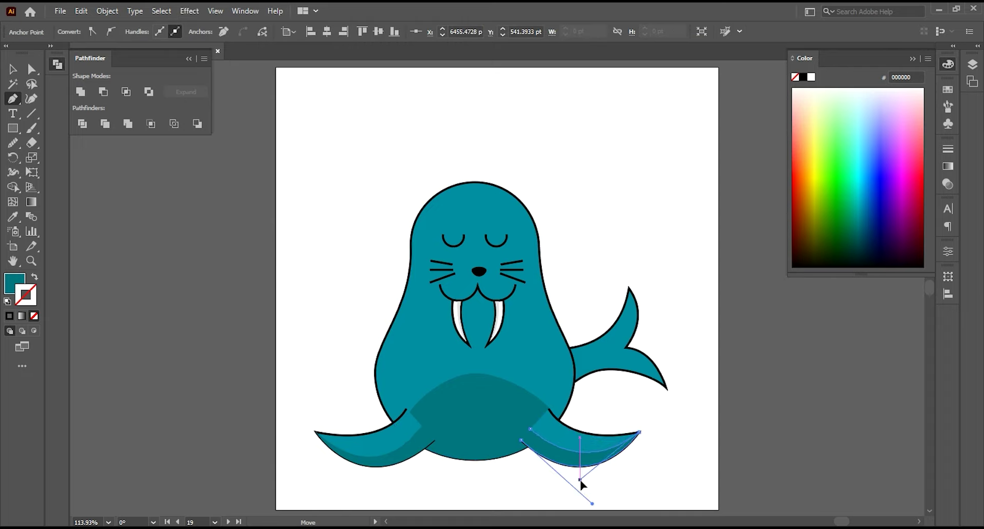
Reshape the belly's lower curves into a rounded bell and refine the right flipper shading.
ctrl+click(445, 397)
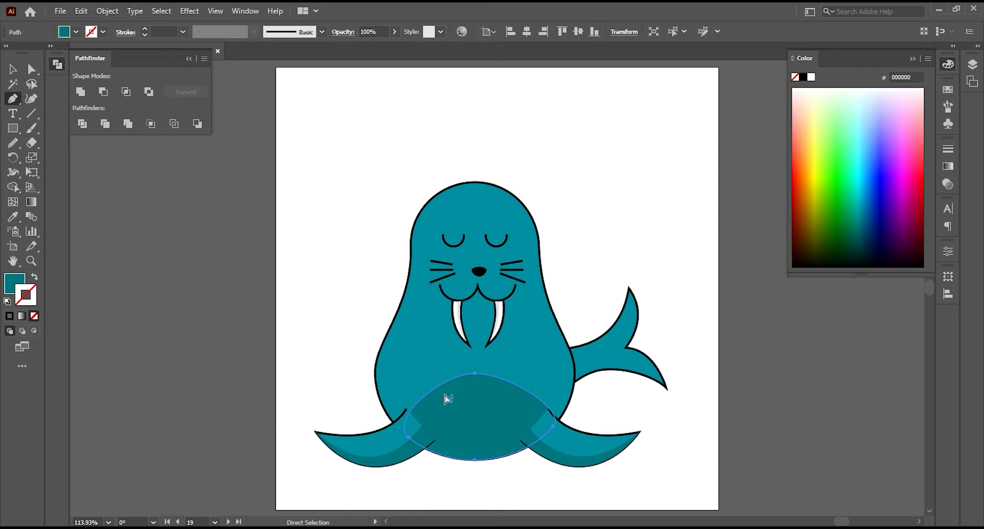
click(415, 411)
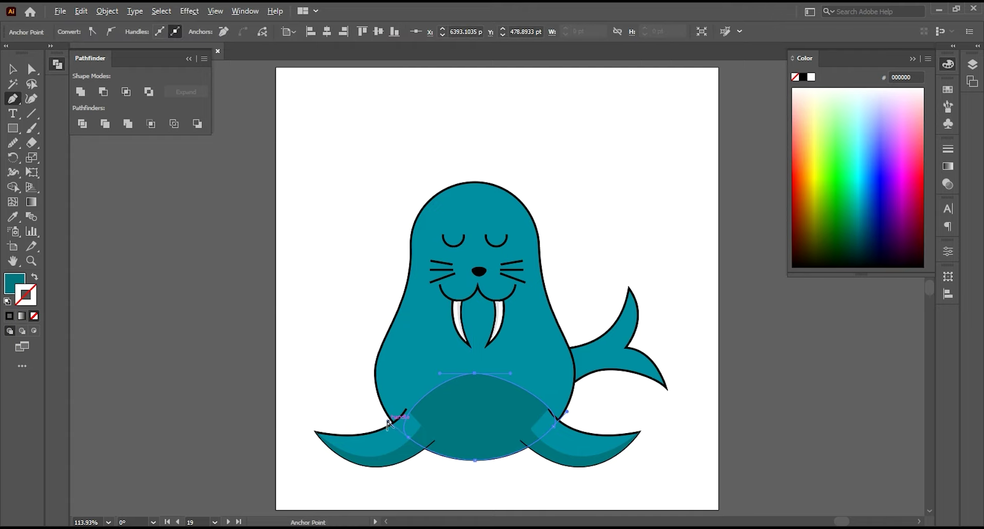
mouse_move(387, 420)
mouse_down()
mouse_move(525, 428)
mouse_move(550, 440)
mouse_move(541, 448)
mouse_up()
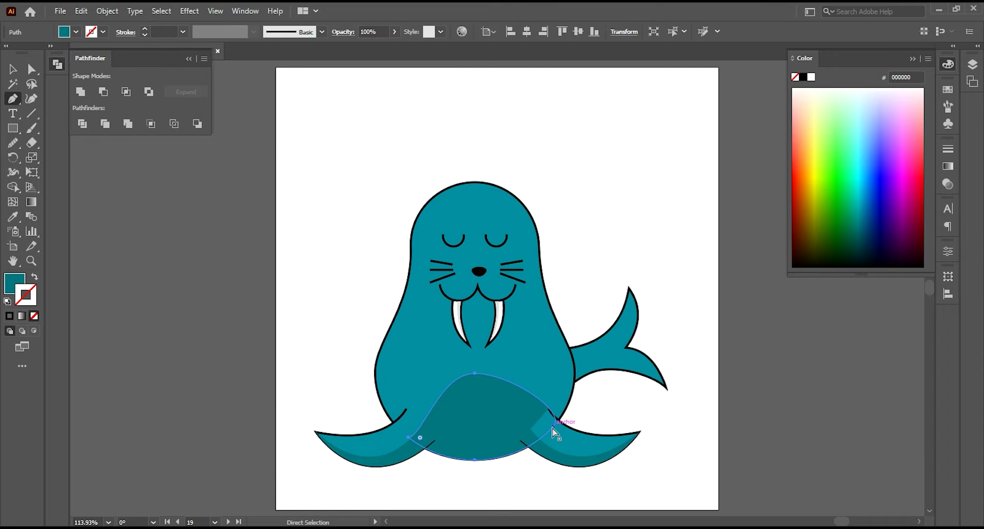
ctrl+click(543, 437)
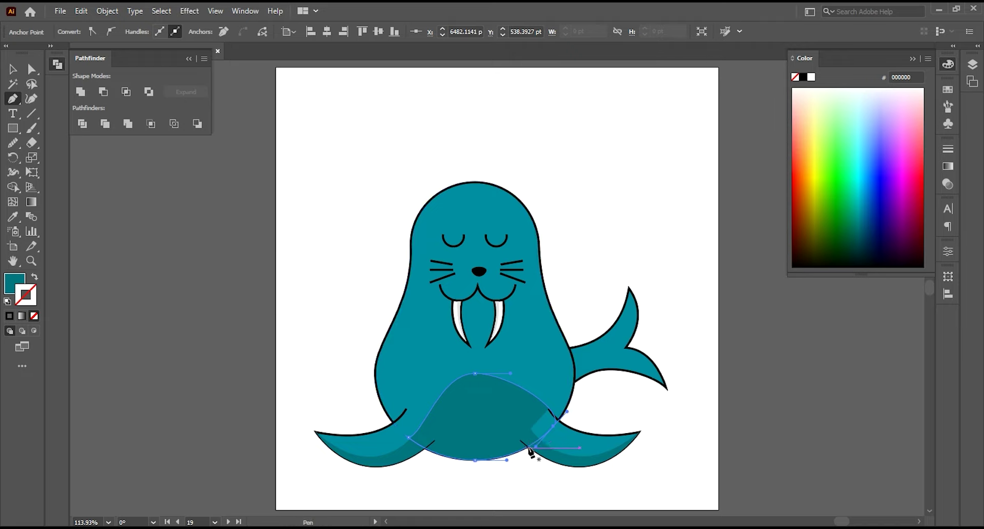
ctrl+click(539, 443)
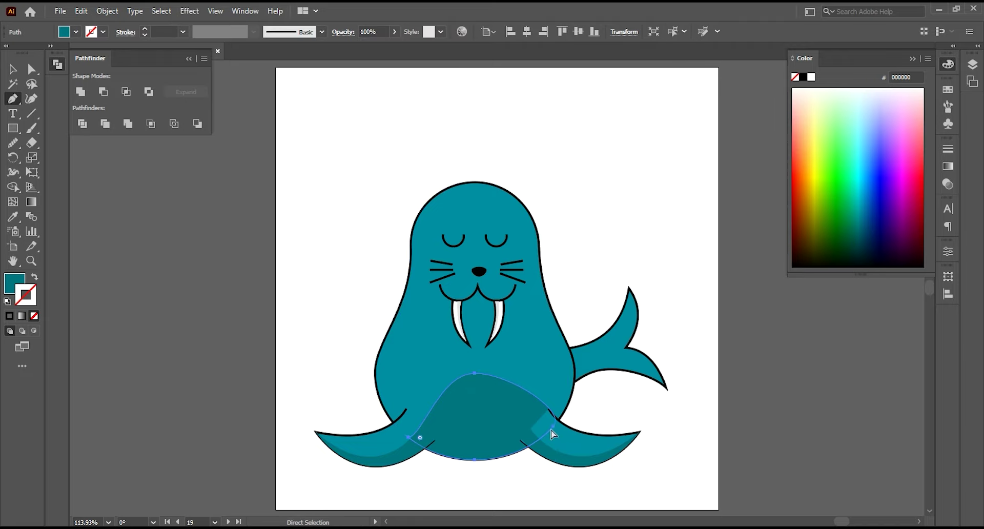
drag(554, 428, 519, 450)
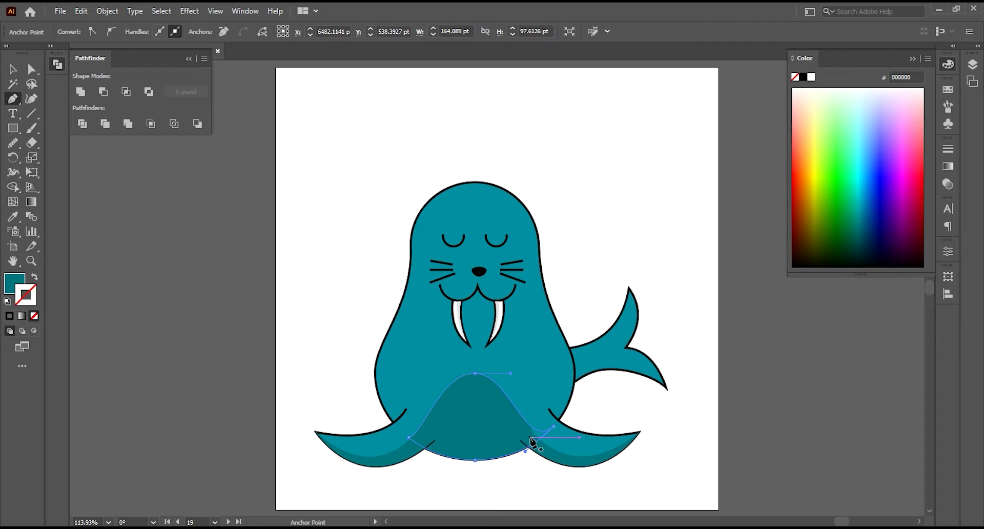
ctrl+click(533, 450)
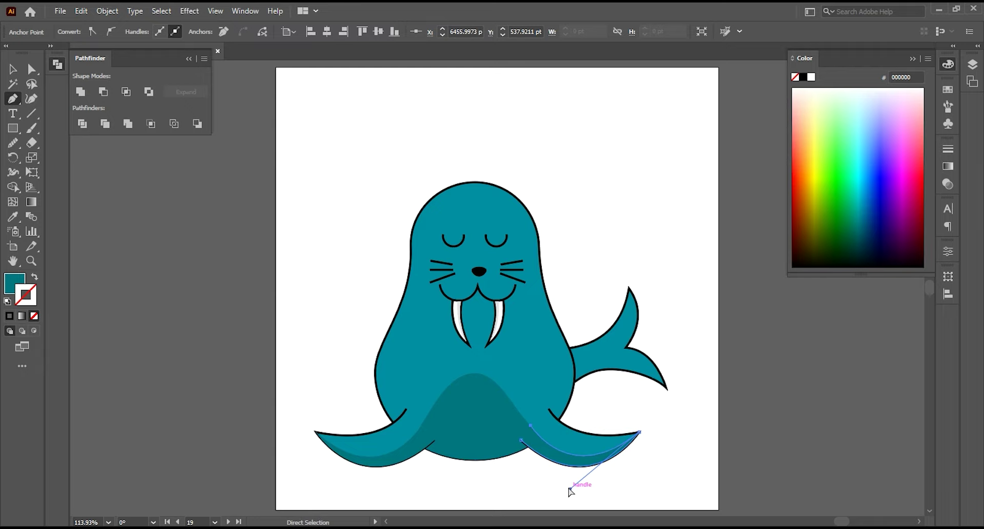
drag(570, 488, 575, 483)
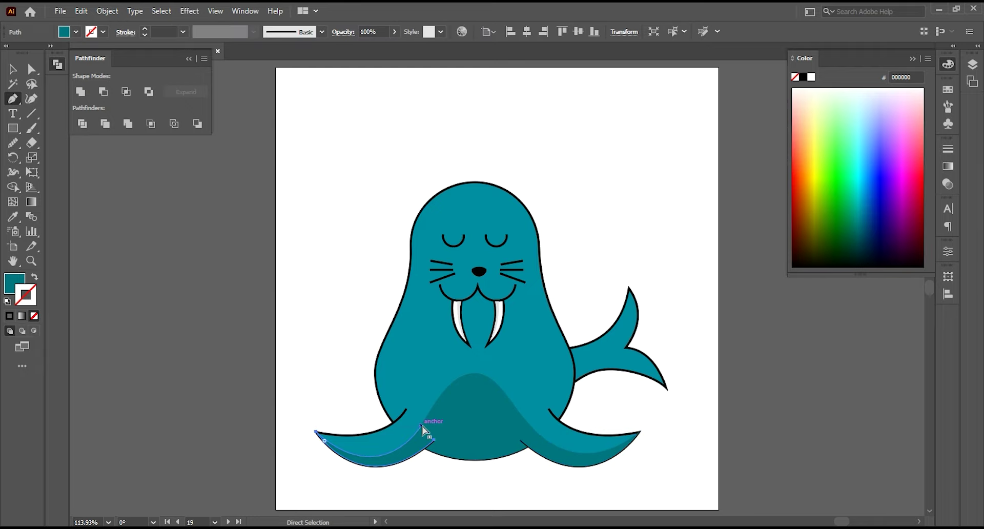
drag(424, 424, 424, 420)
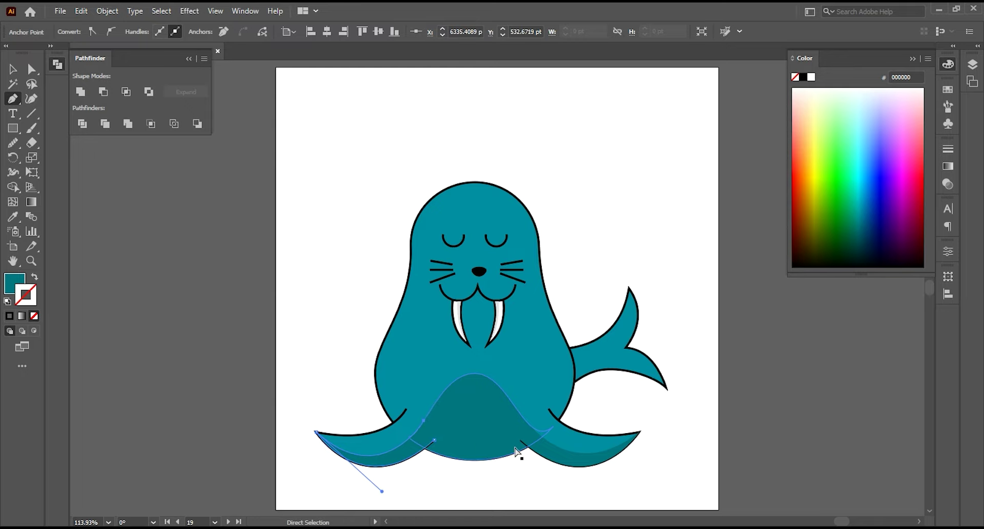
Zoom in on the face and trace the shadow shape from the left tusk tip down between the tusks.
key(shift+Tab)
click(283, 308)
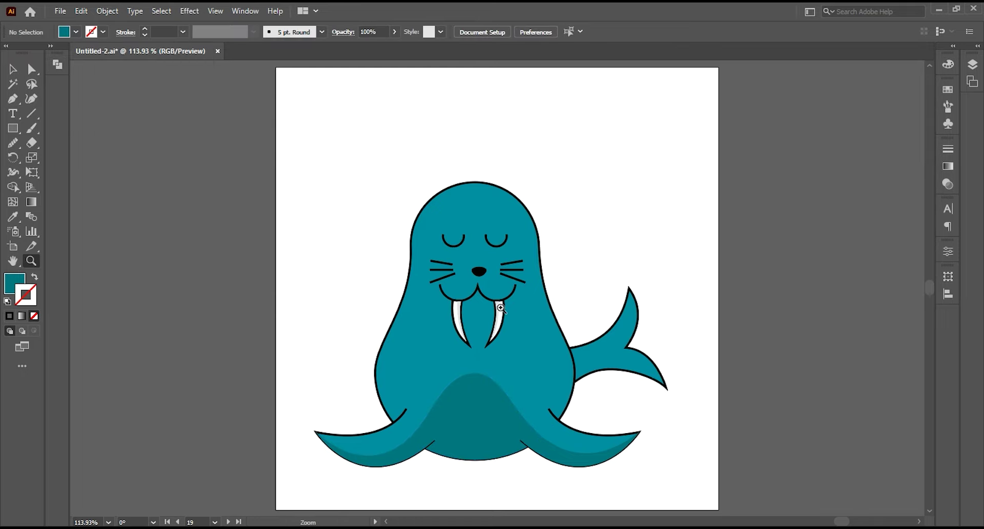
key(z)
click(350, 248)
click(13, 98)
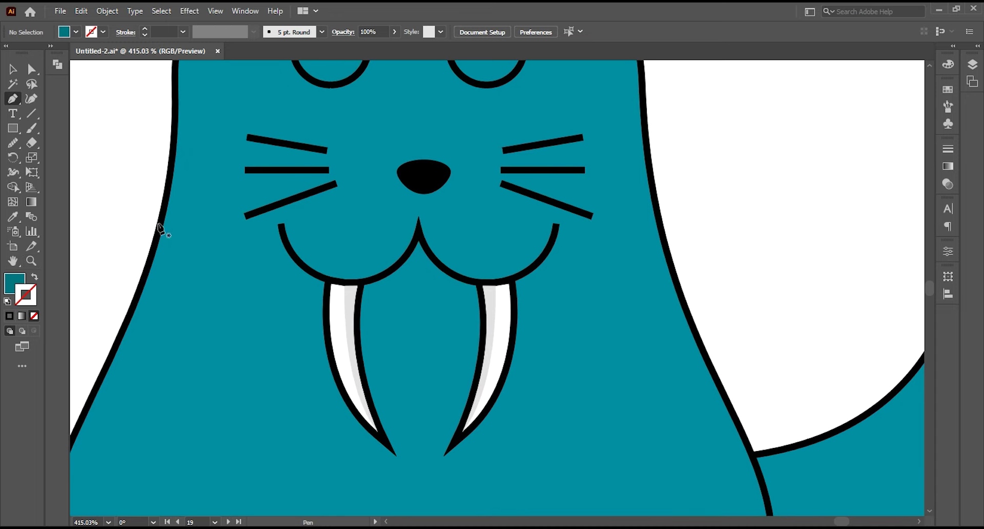
click(395, 454)
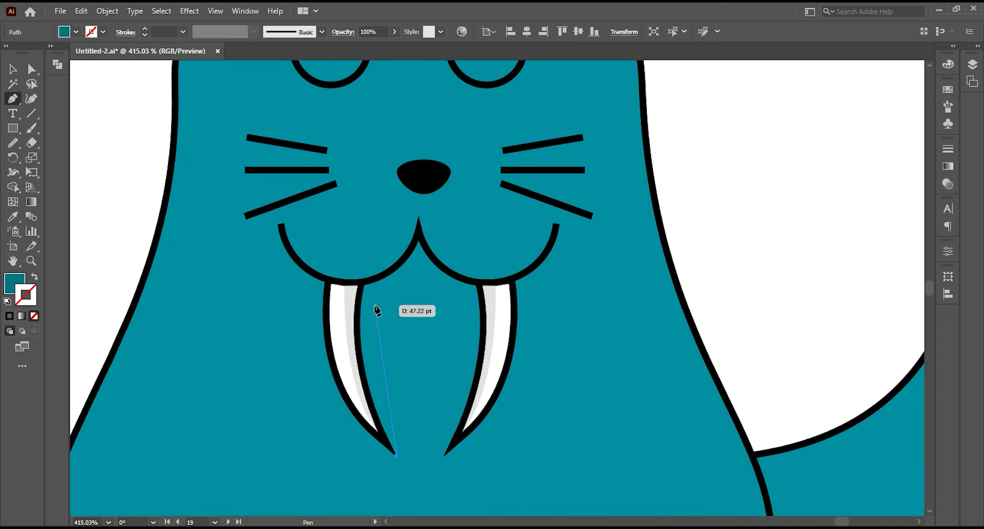
mouse_move(388, 278)
mouse_down()
mouse_move(398, 276)
mouse_move(384, 307)
mouse_up()
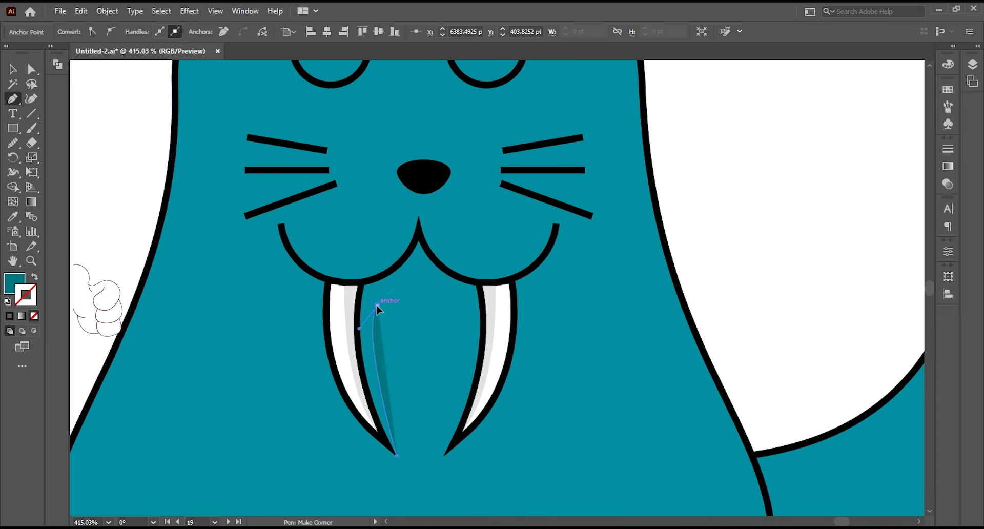
mouse_move(419, 273)
mouse_down()
mouse_move(419, 291)
mouse_move(475, 303)
mouse_up()
click(419, 273)
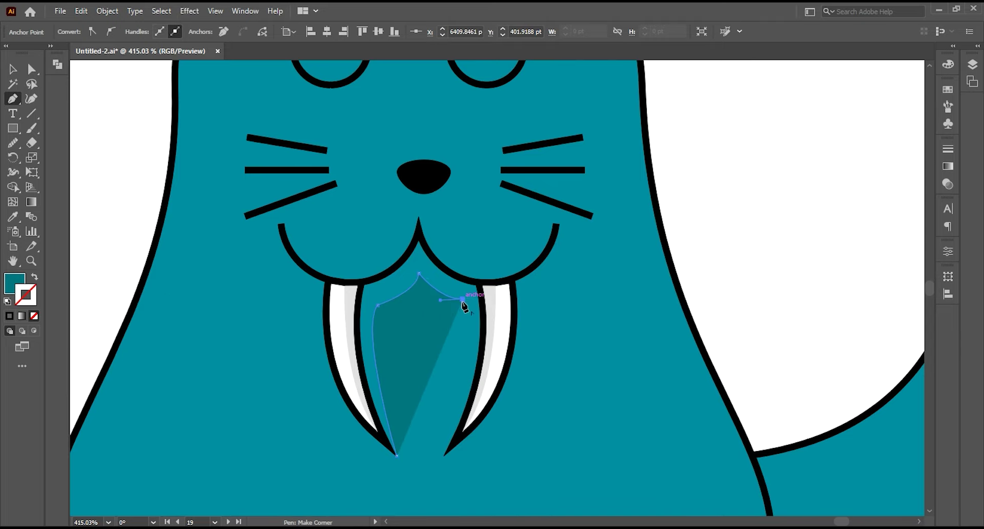
click(462, 299)
click(444, 453)
drag(420, 507, 420, 507)
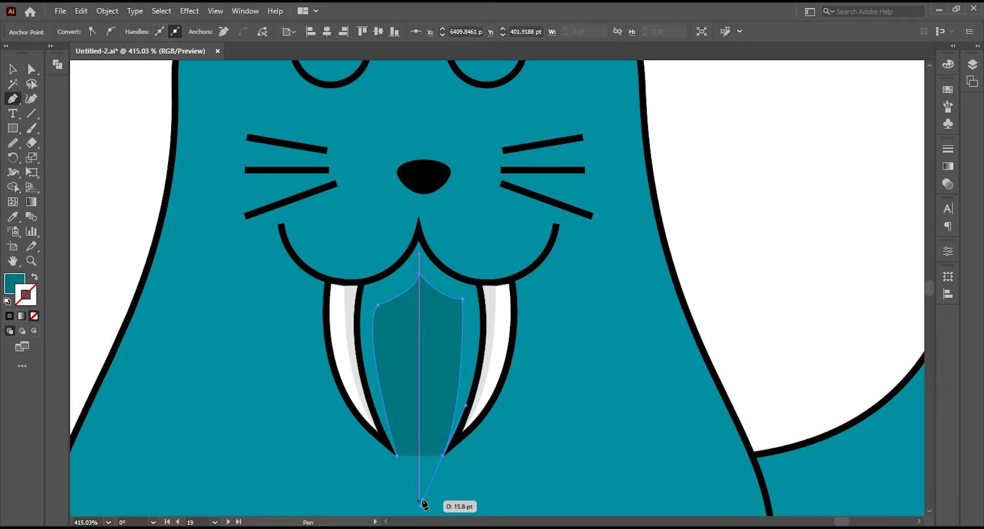
click(444, 455)
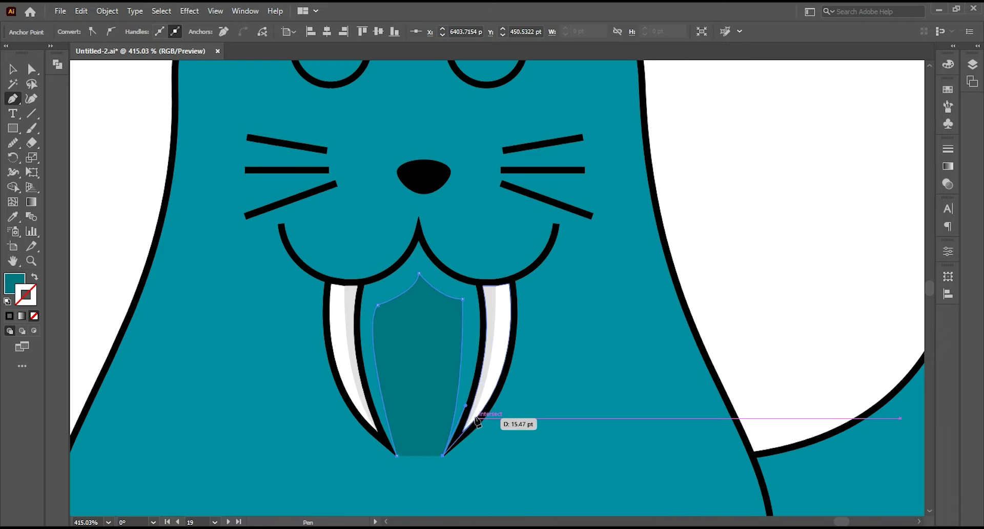
click(476, 418)
Continue the shadow outline up the right tusk, along the mouth, down the left tusk, and close it.
click(501, 341)
click(499, 281)
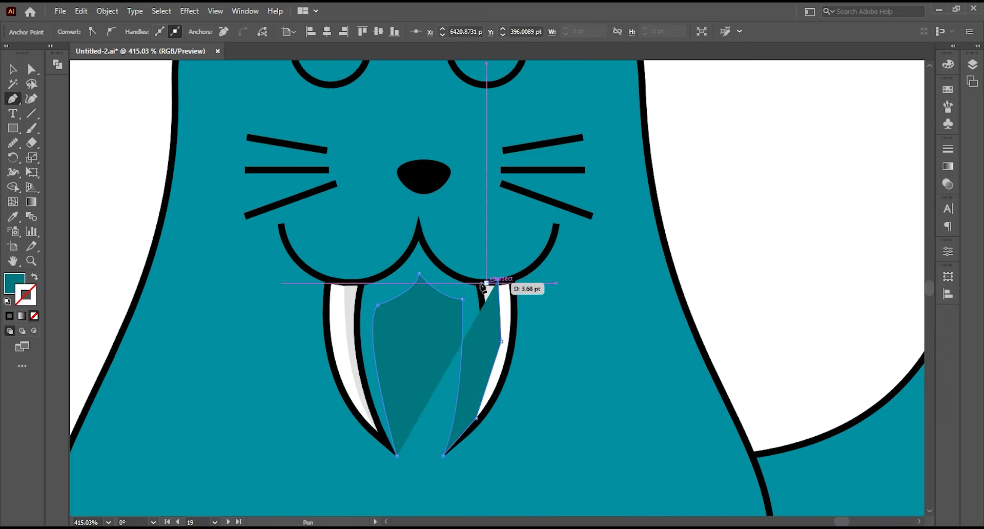
click(456, 276)
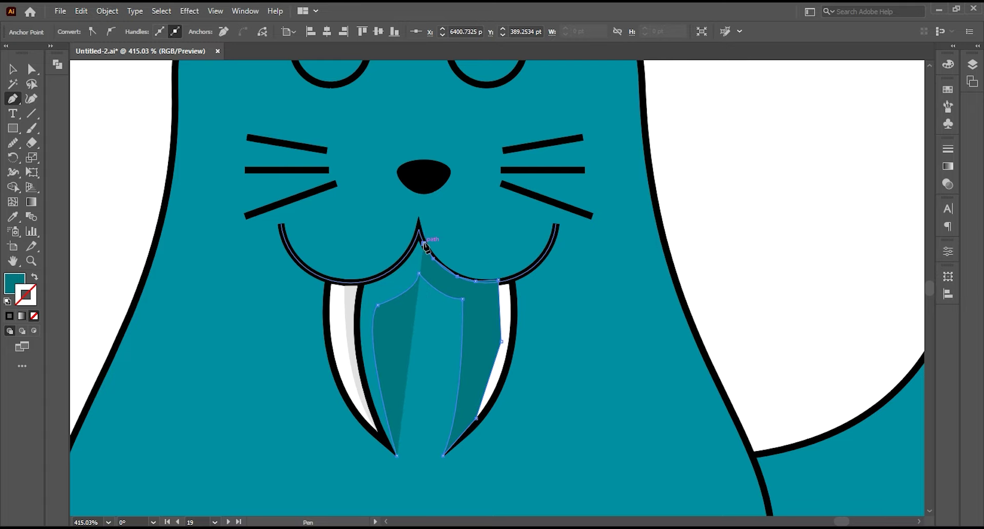
click(425, 244)
click(408, 255)
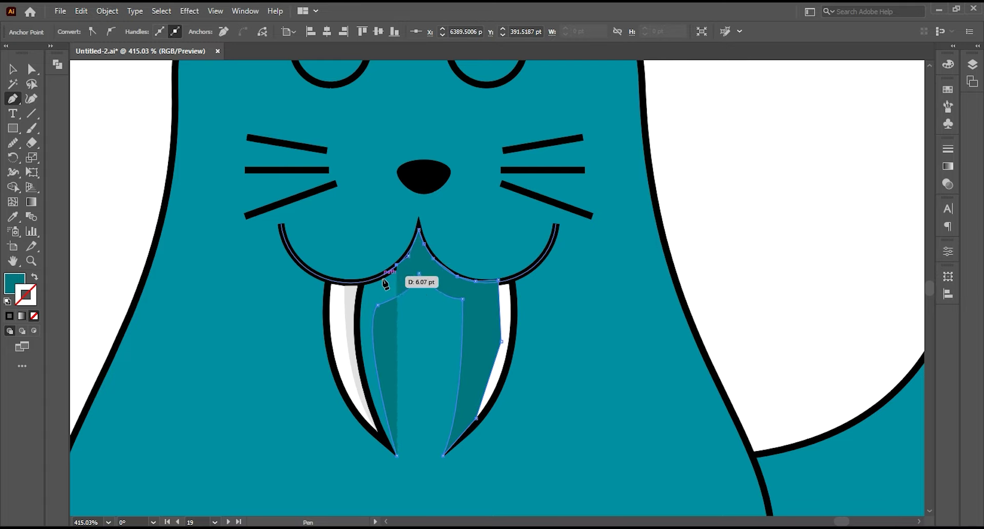
click(383, 275)
click(356, 282)
click(342, 312)
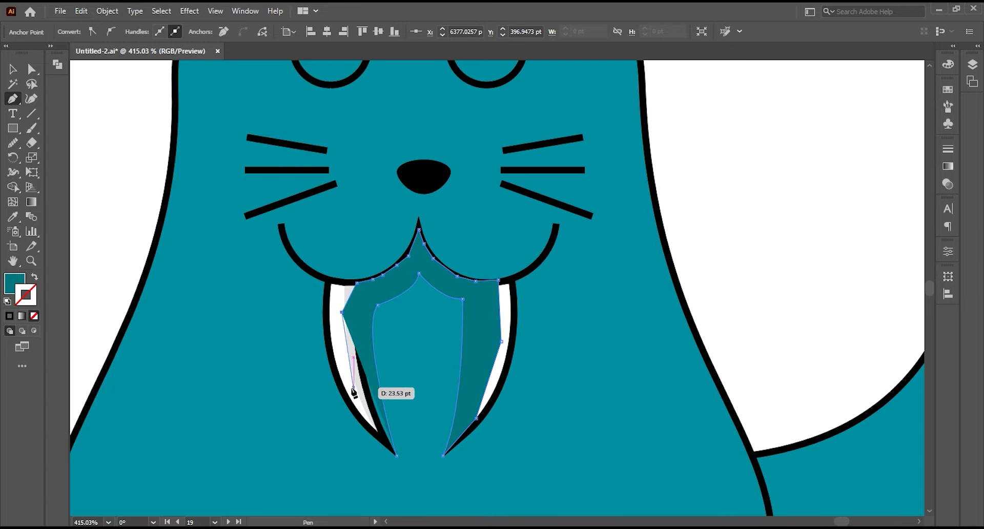
click(353, 394)
click(378, 436)
click(395, 455)
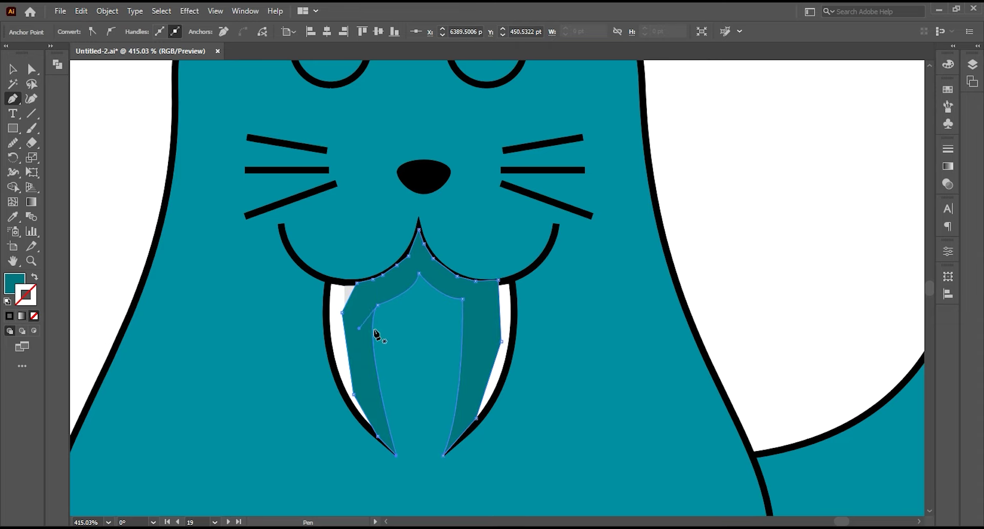
Bring both white tusks and the mouth line in front of the new shadow shape.
key(v)
key(ctrl+shift+a)
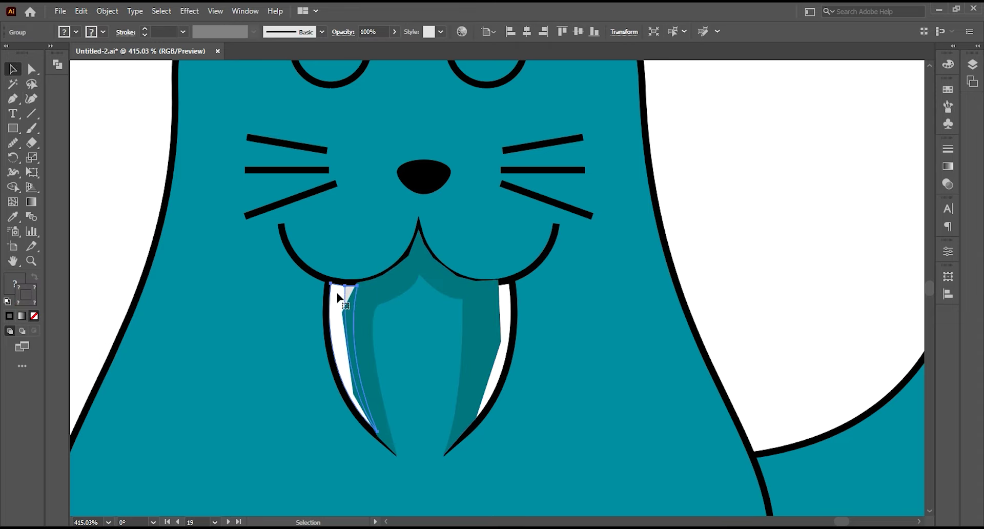
click(348, 296)
shift+click(508, 313)
shift+click(531, 269)
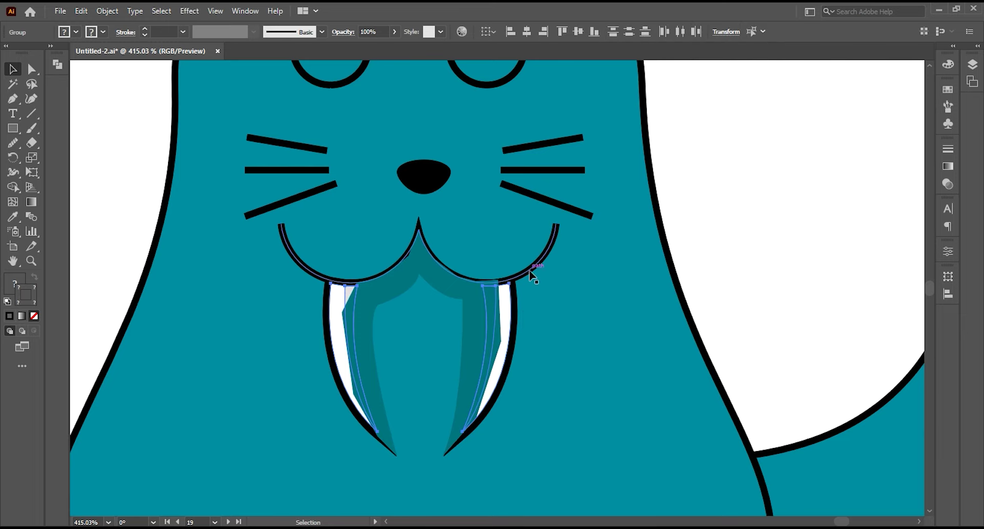
right_click(531, 270)
click(683, 413)
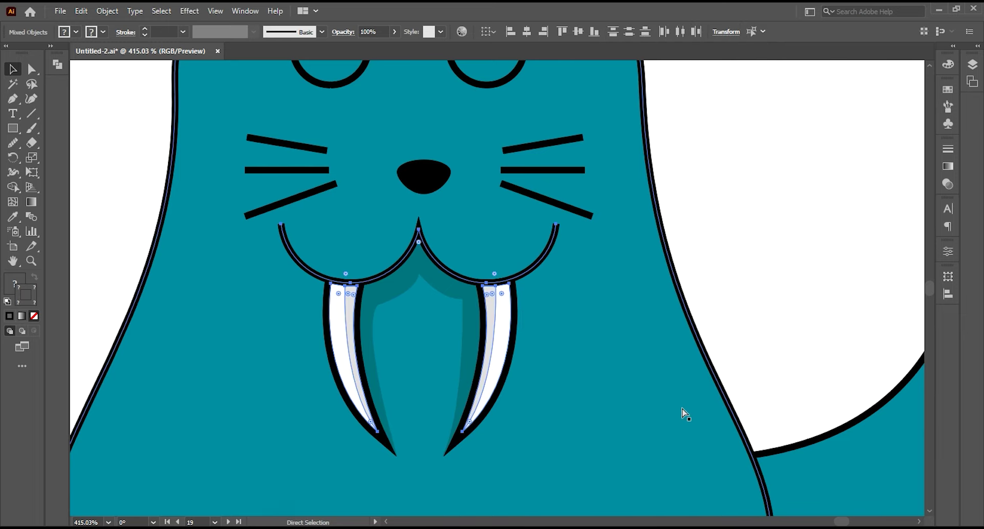
key(ctrl+0)
click(771, 317)
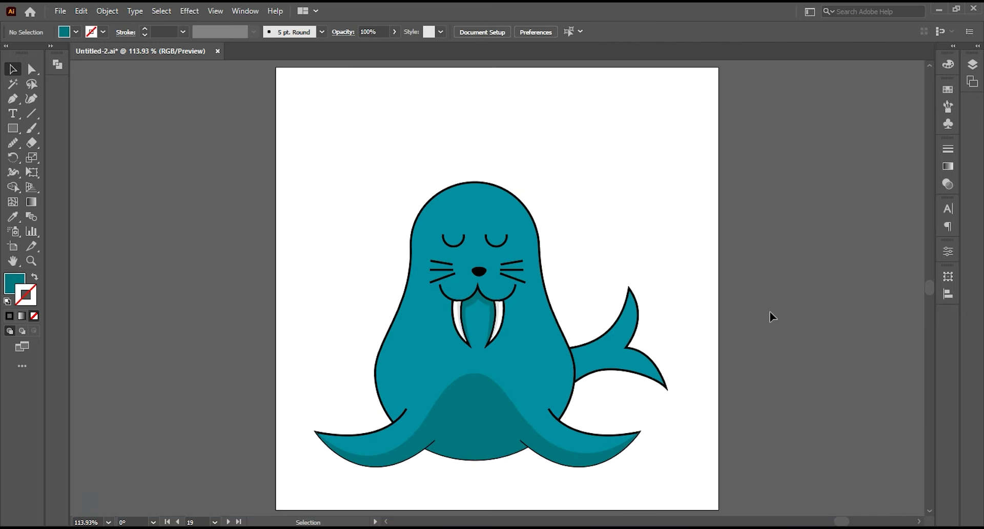
Paste a copy of the tail fin in place and give it the darker belly colour.
click(630, 359)
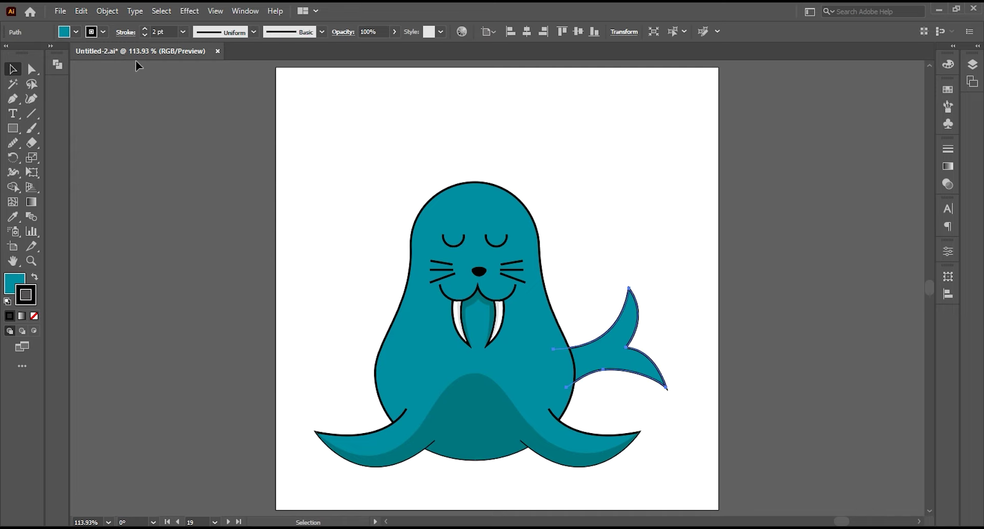
click(89, 14)
click(102, 72)
click(81, 11)
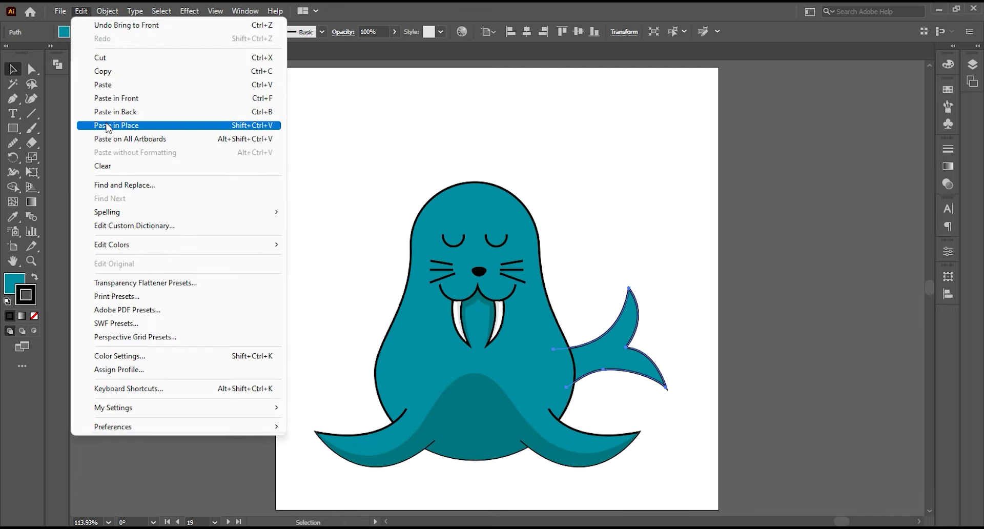
click(117, 125)
click(13, 216)
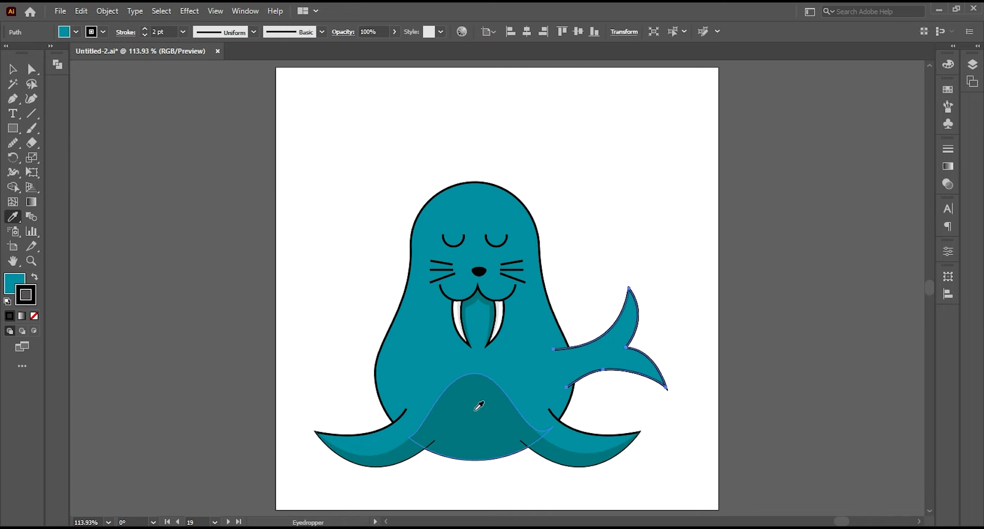
click(479, 406)
click(13, 69)
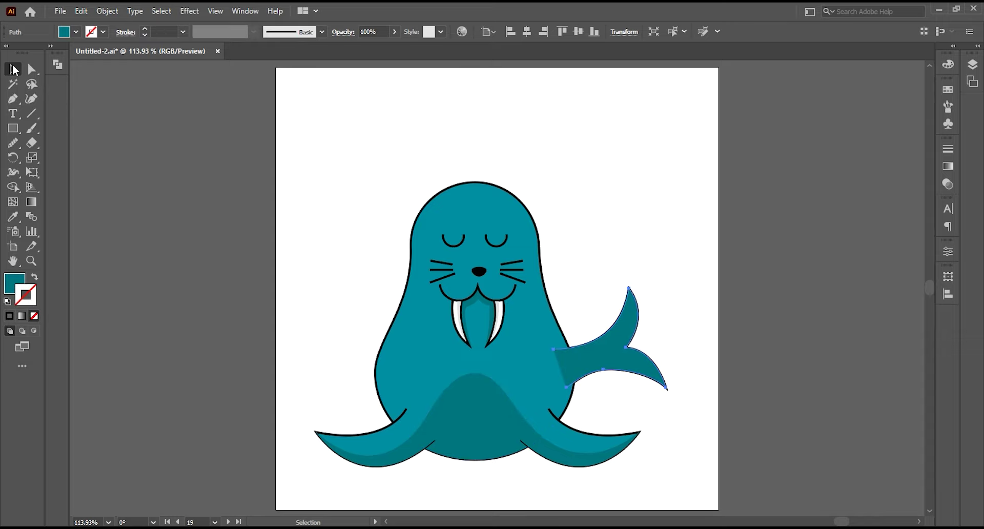
Narrow the tail copy by moving its left point down and reshaping its upper curve.
click(12, 98)
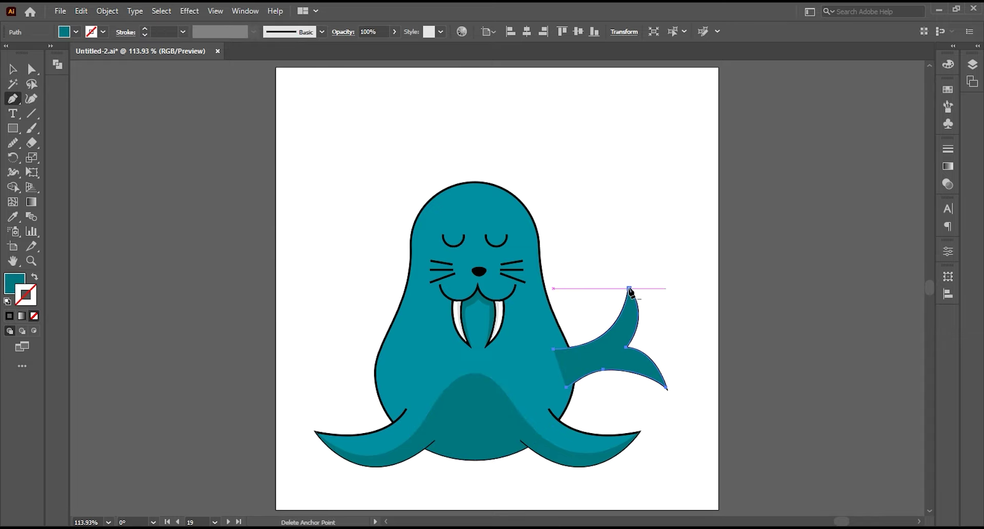
click(626, 347)
click(553, 351)
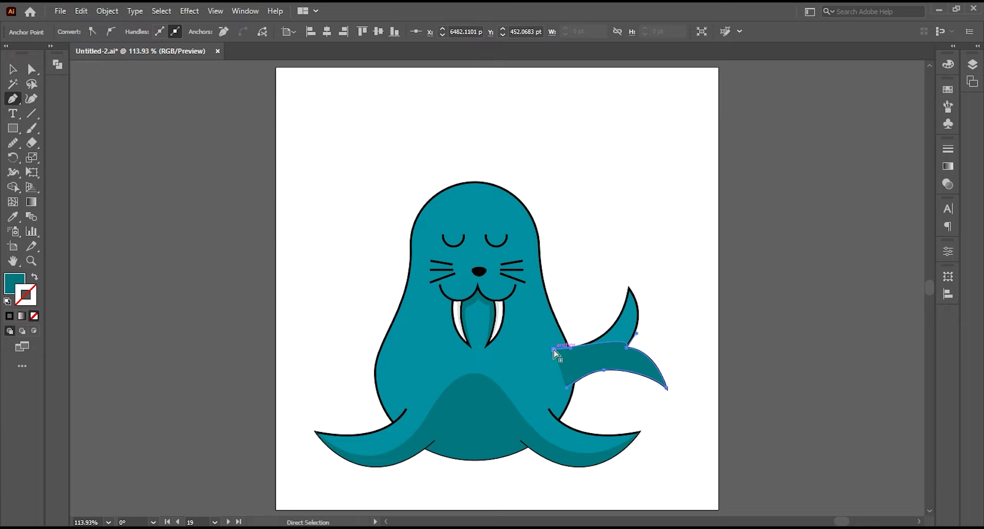
drag(554, 351, 566, 368)
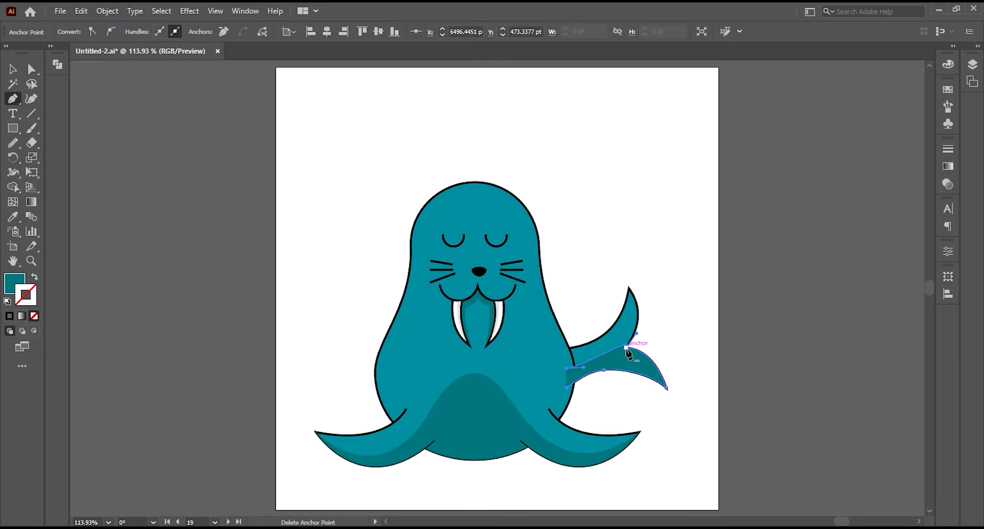
click(645, 359)
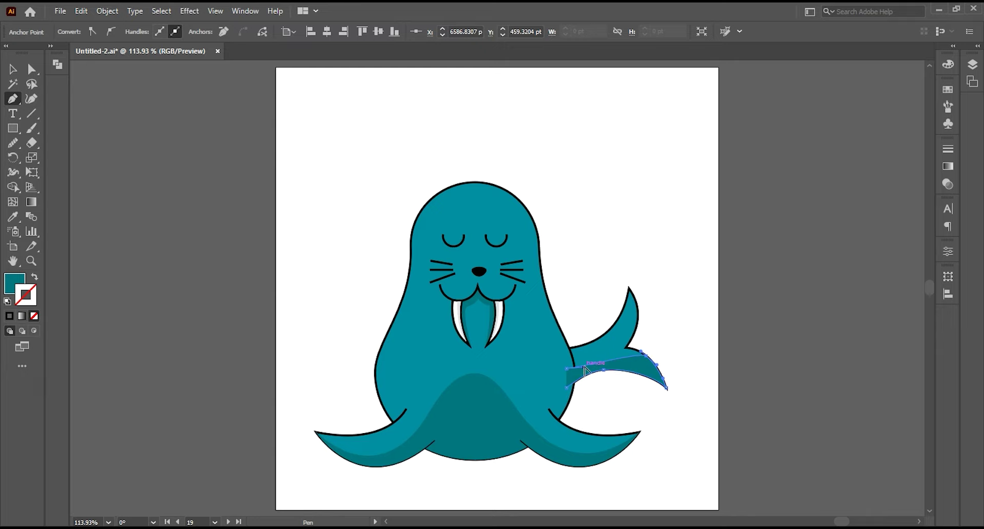
drag(586, 370, 585, 348)
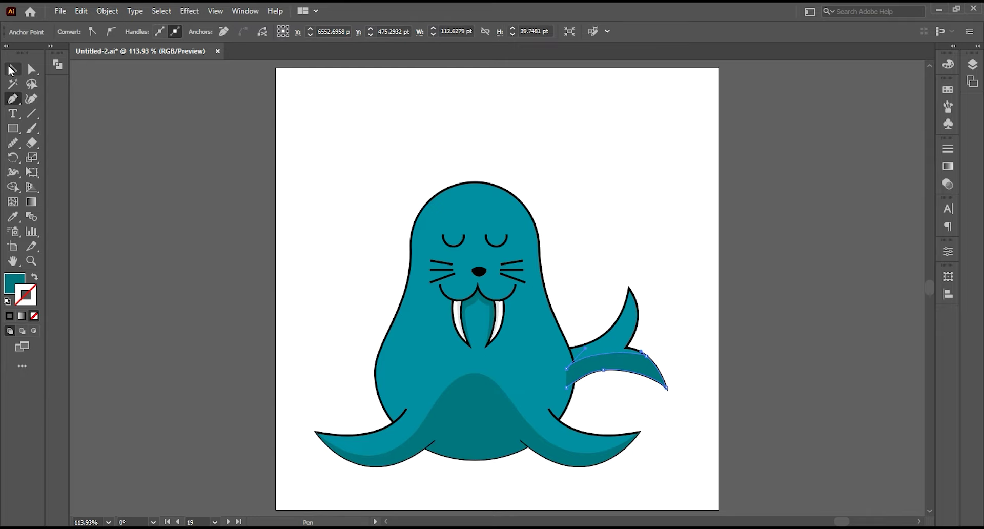
click(11, 69)
Check the stroke settings of the tail fin and both front flippers.
click(633, 313)
shift+click(586, 439)
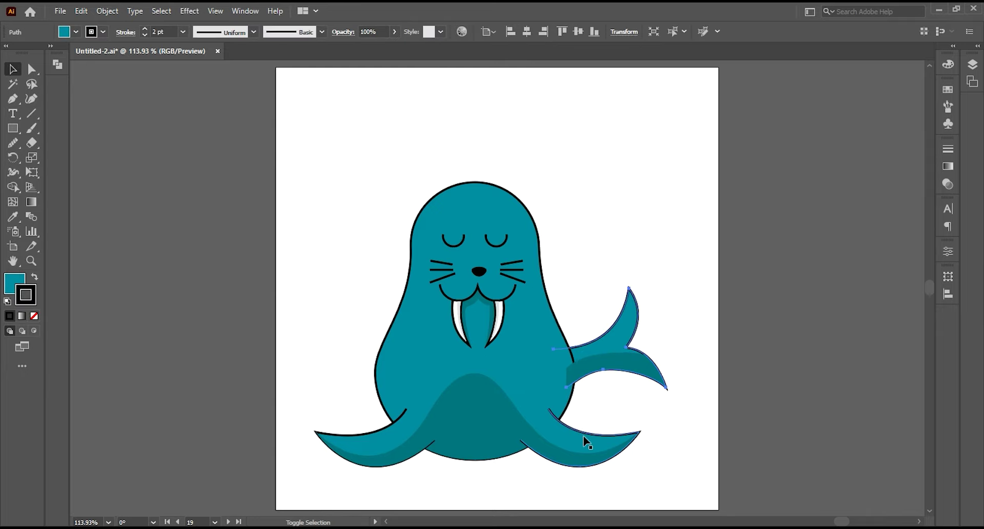
shift+click(385, 434)
click(125, 32)
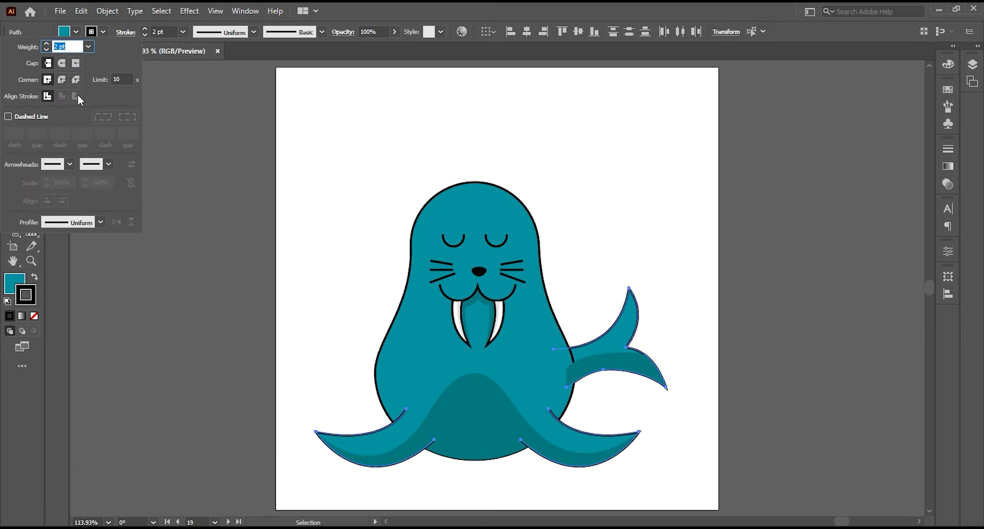
click(661, 440)
Bring the tail fin in front of its dark shading piece.
click(599, 340)
shift+click(622, 358)
right_click(620, 358)
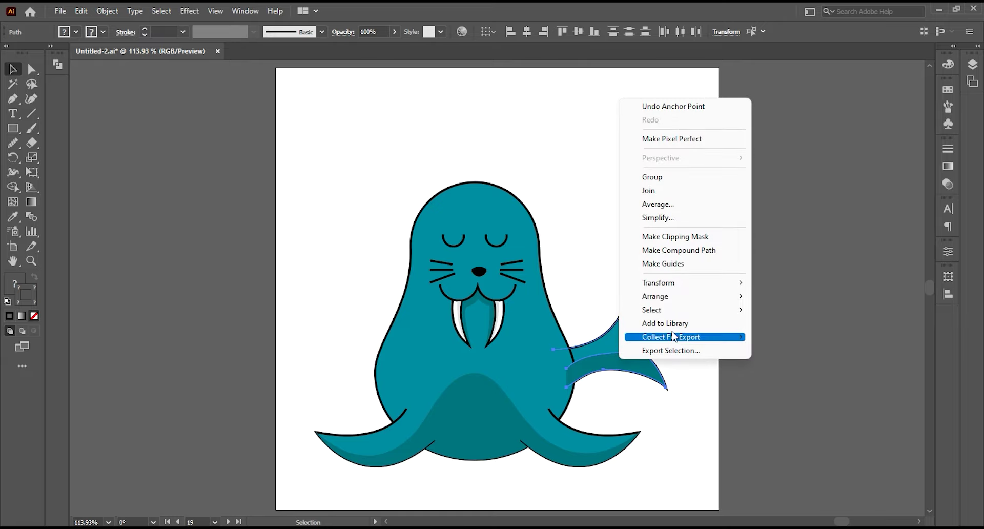
click(786, 331)
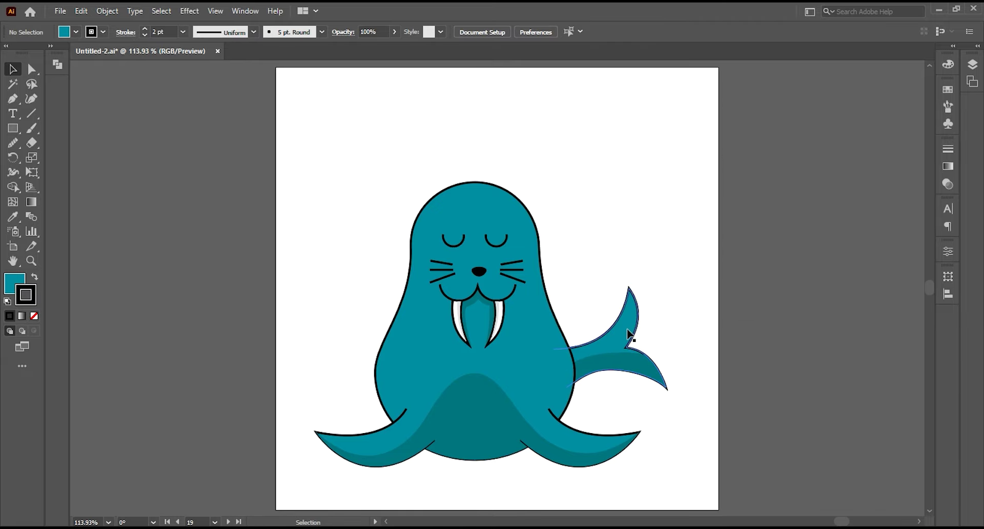
Add an anchor point on the lower curve of the dark tail shading.
click(629, 333)
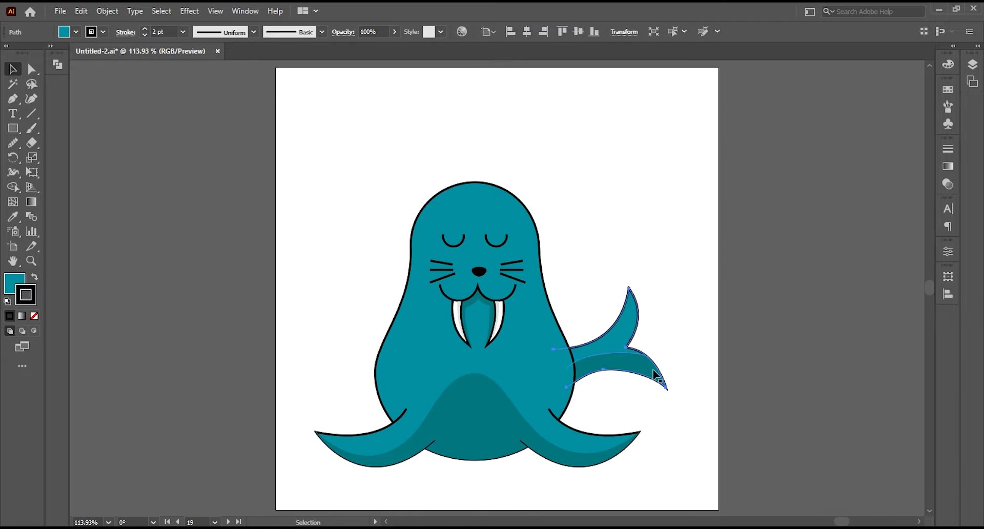
click(656, 377)
key(p)
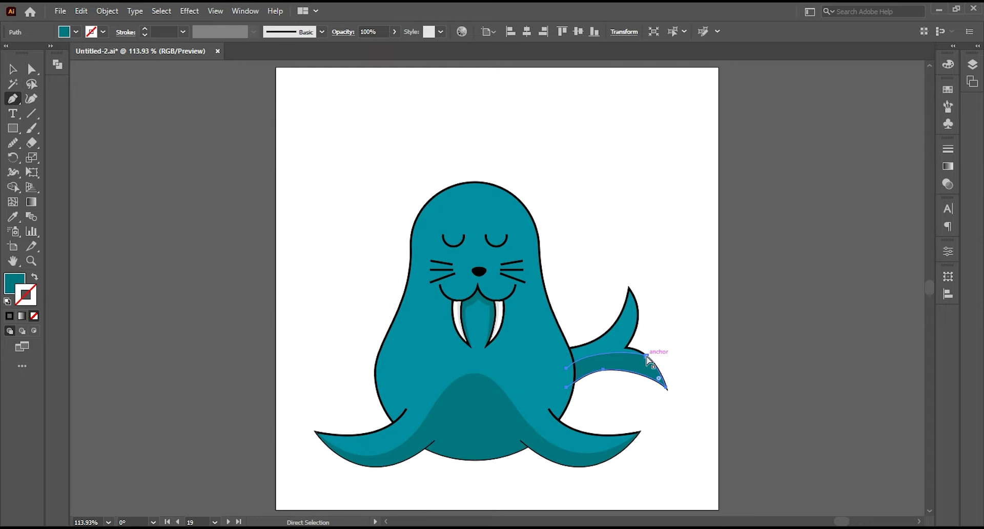
ctrl+click(649, 356)
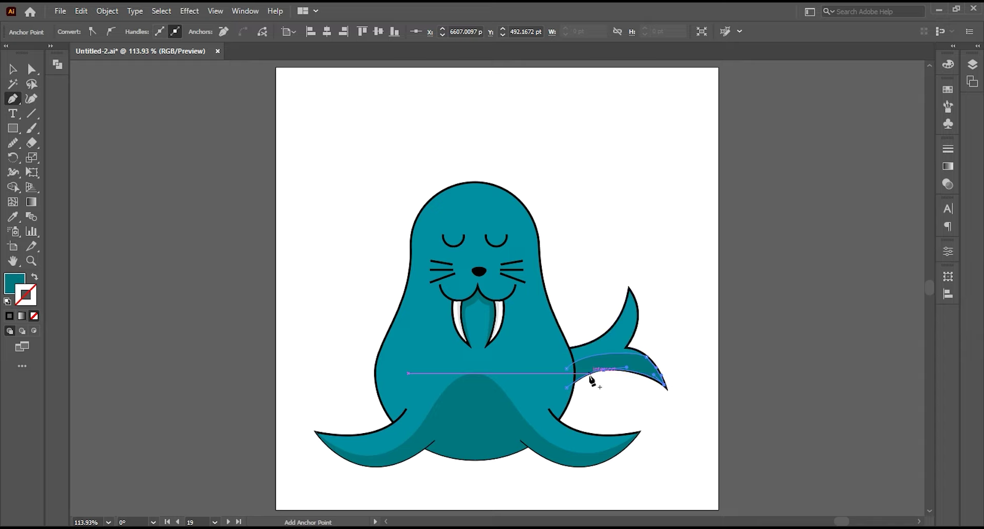
click(603, 369)
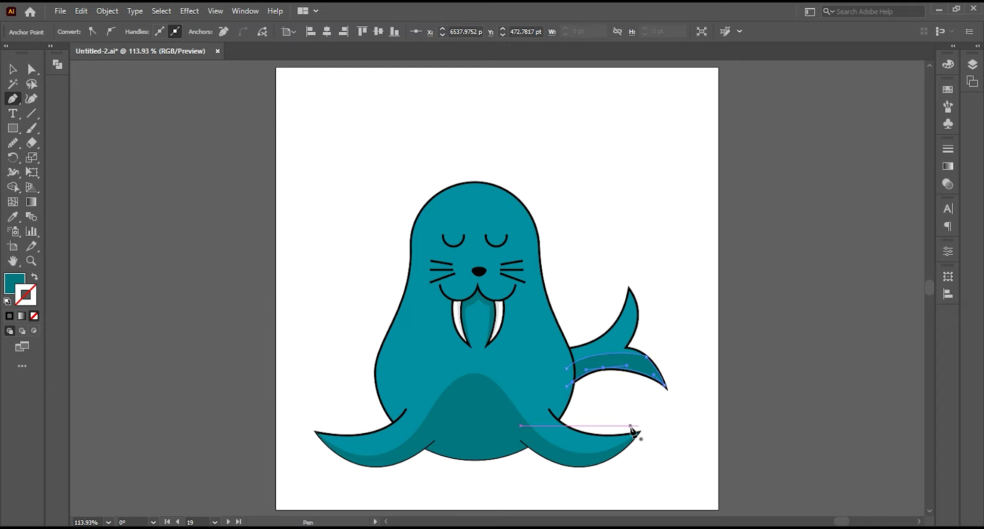
Drag anchor handles to smooth the right and then left flipper shading curves.
ctrl+click(638, 433)
click(638, 433)
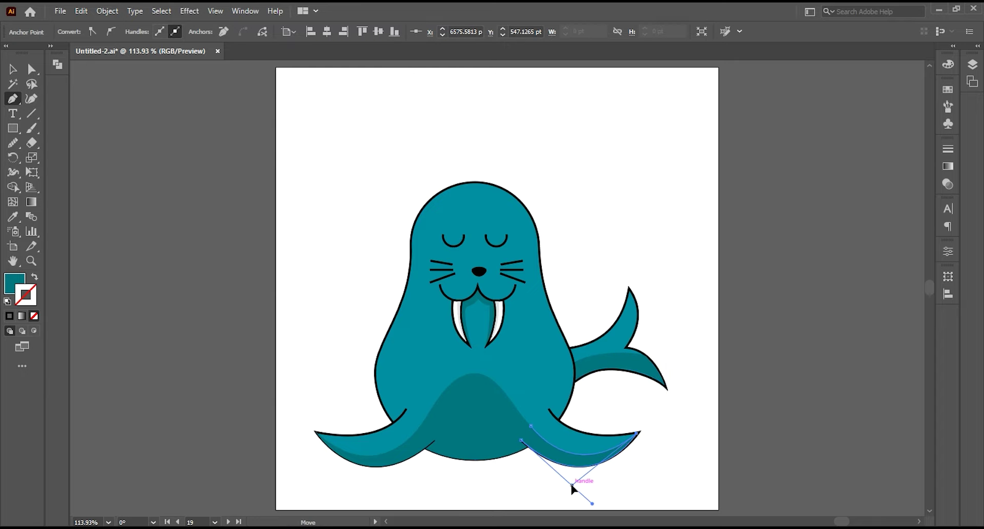
drag(597, 505, 591, 498)
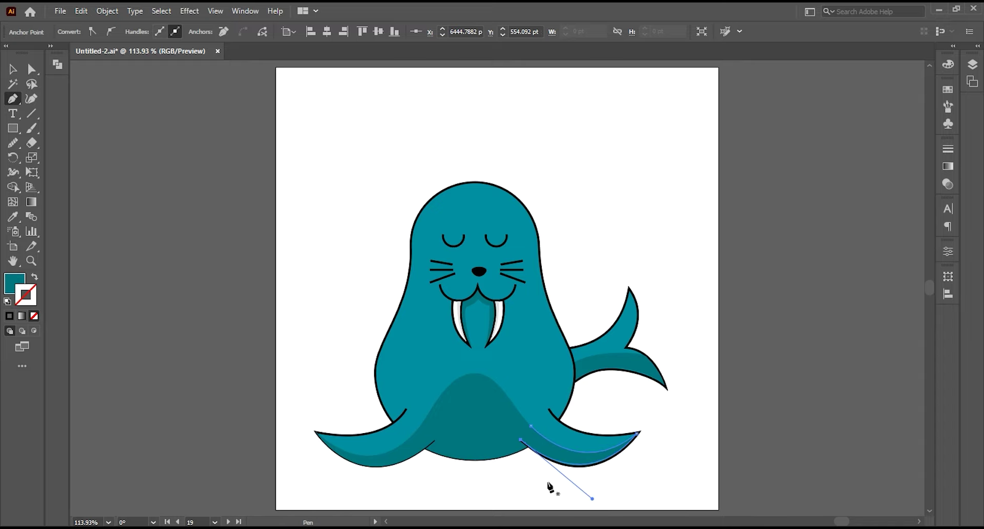
ctrl+click(542, 483)
ctrl+click(321, 437)
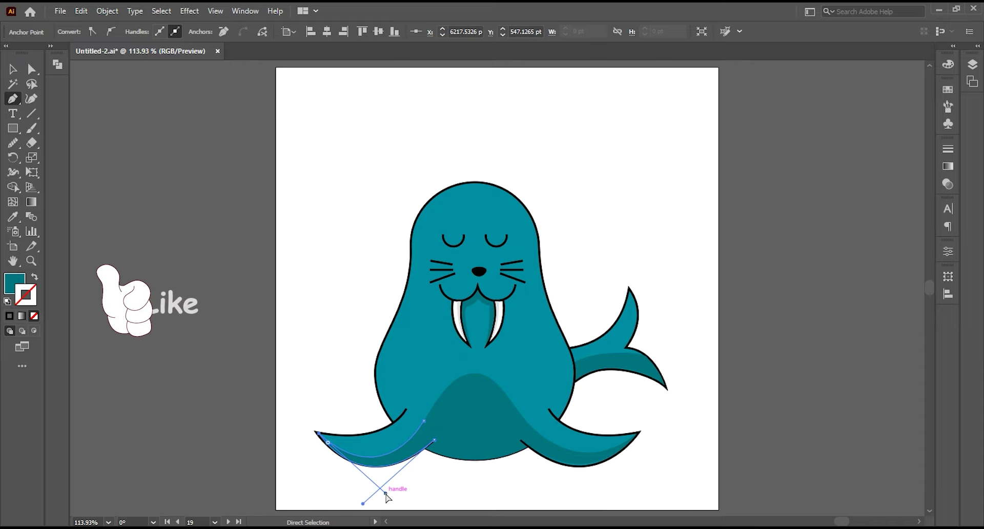
drag(385, 491, 362, 499)
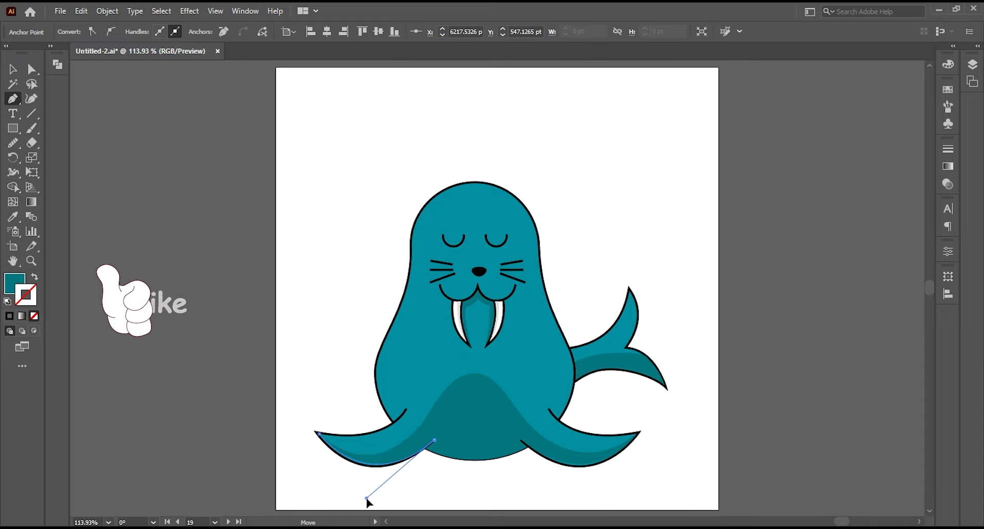
ctrl+click(434, 439)
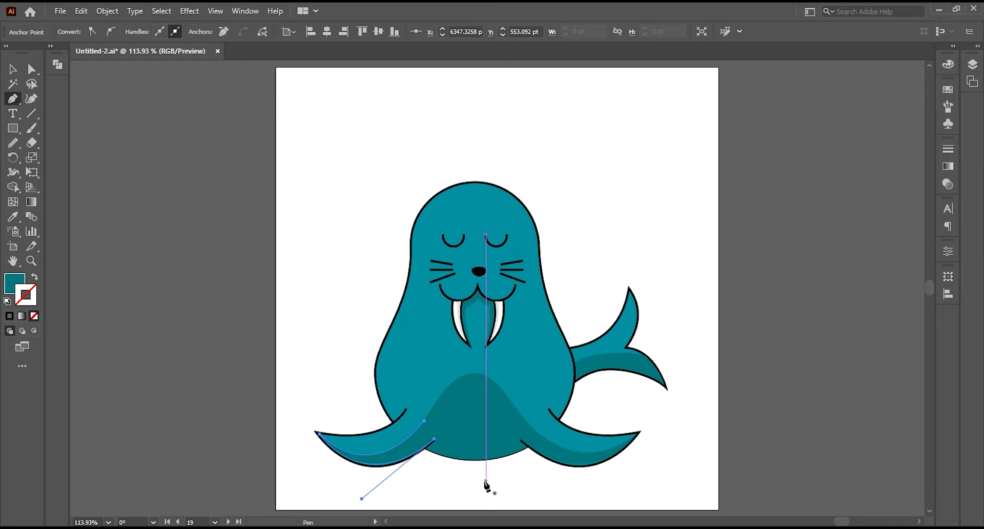
key(v)
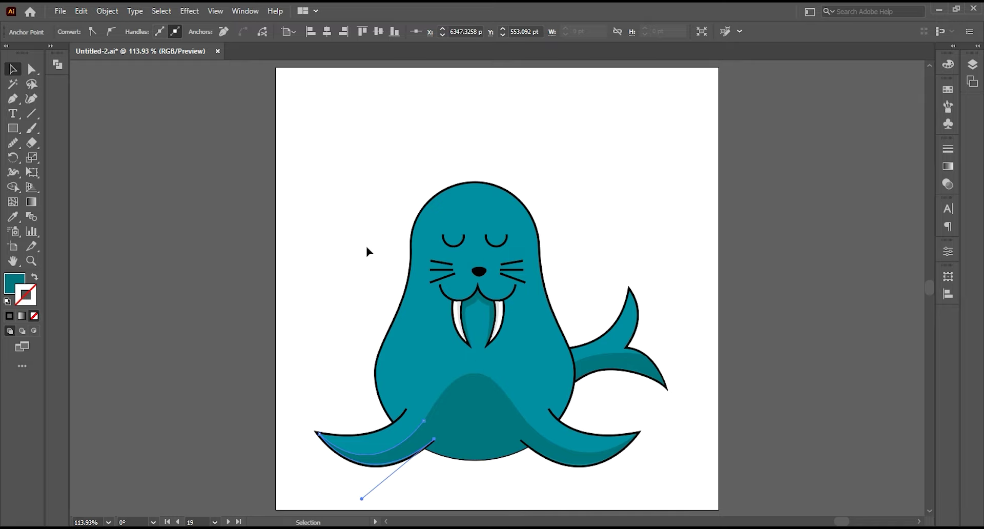
Draw a rectangle covering the whole artboard and send it behind the walrus.
click(367, 251)
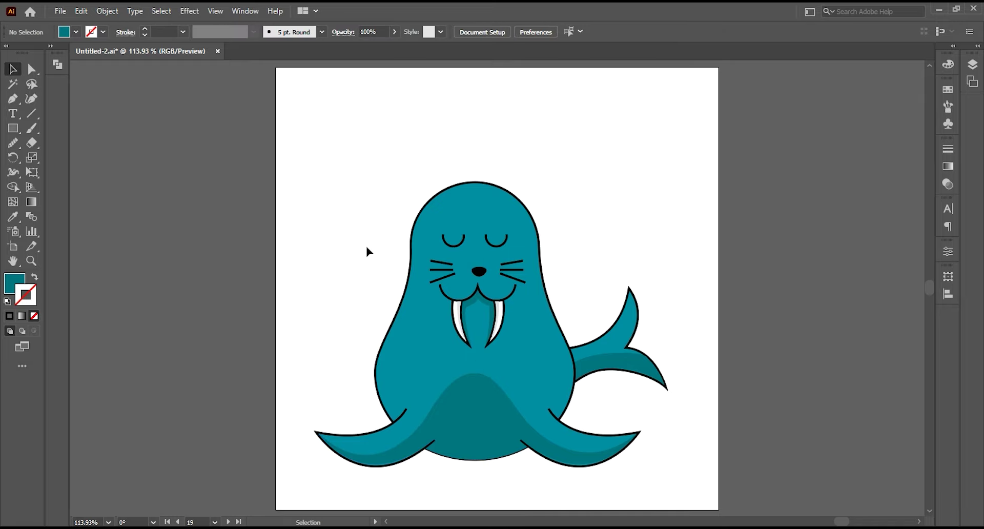
click(14, 128)
click(74, 128)
mouse_move(276, 67)
mouse_down()
mouse_move(716, 491)
mouse_move(718, 509)
mouse_up()
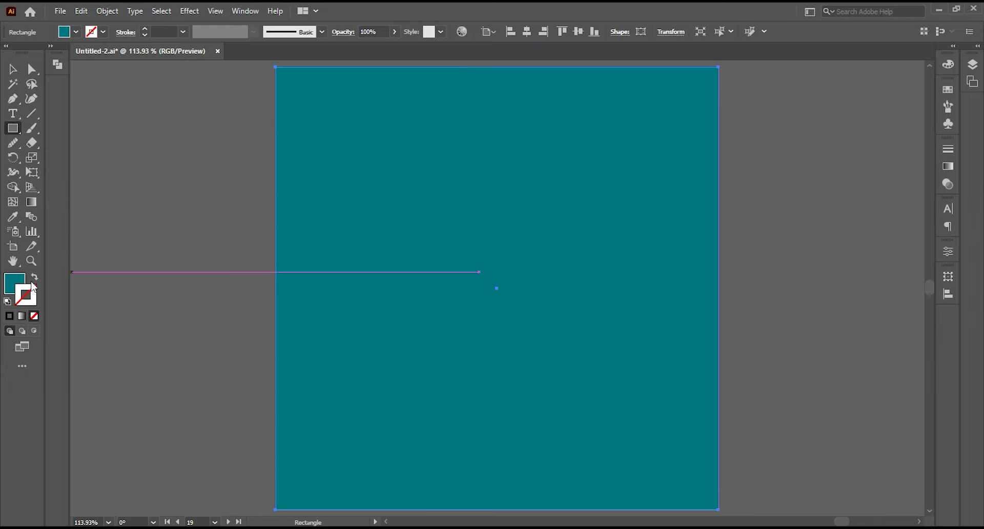
key(F6)
click(13, 70)
right_click(345, 216)
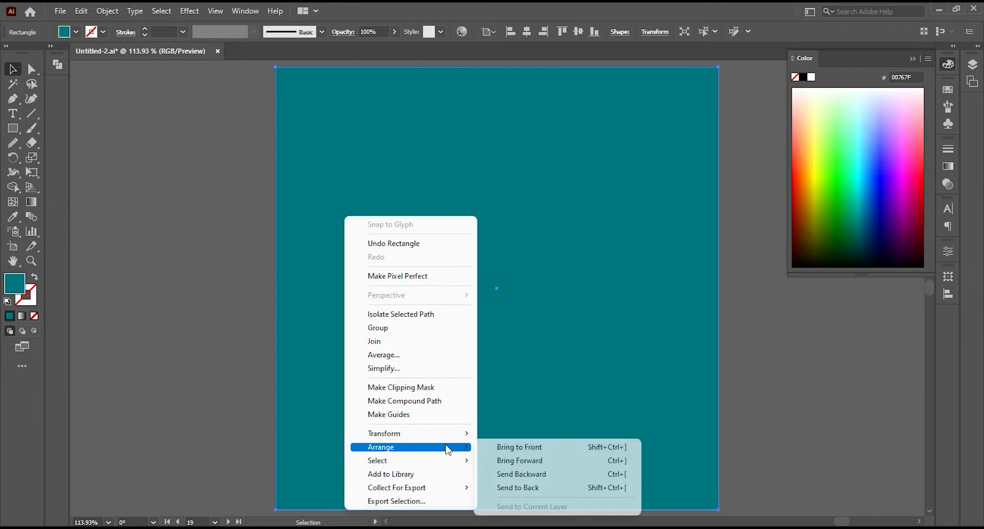
click(513, 487)
Fill the background rectangle with bright cyan 40FBFF.
double_click(15, 283)
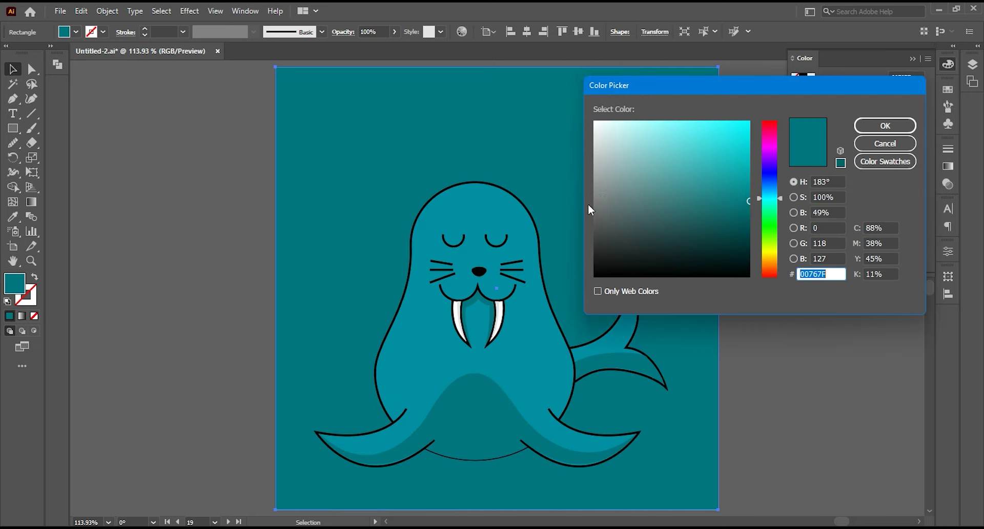
click(718, 140)
click(710, 123)
click(871, 141)
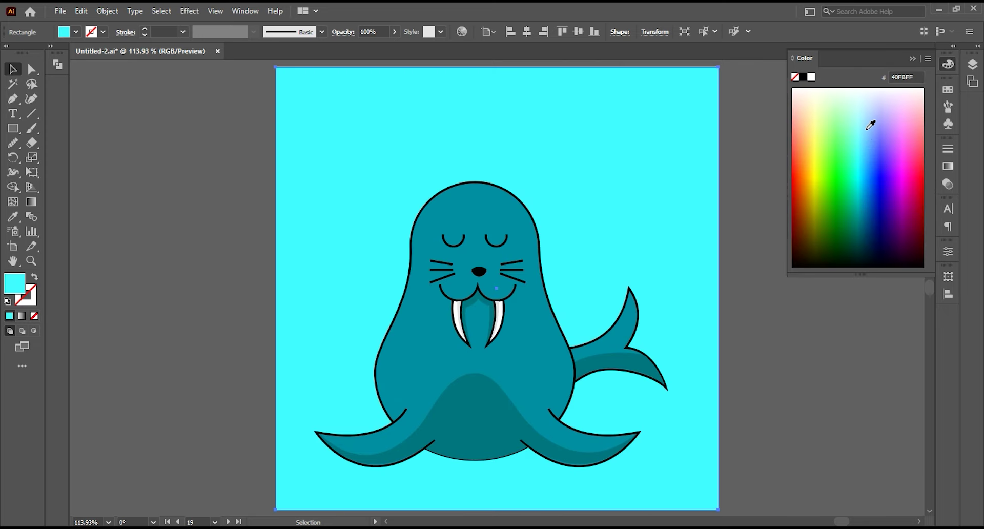
Move the walrus group higher on the artboard.
click(377, 453)
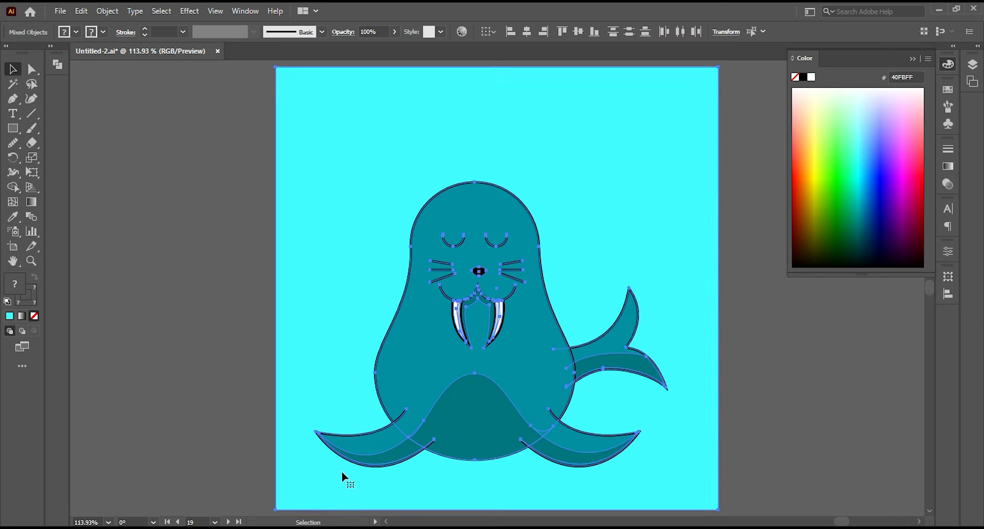
drag(488, 309, 486, 274)
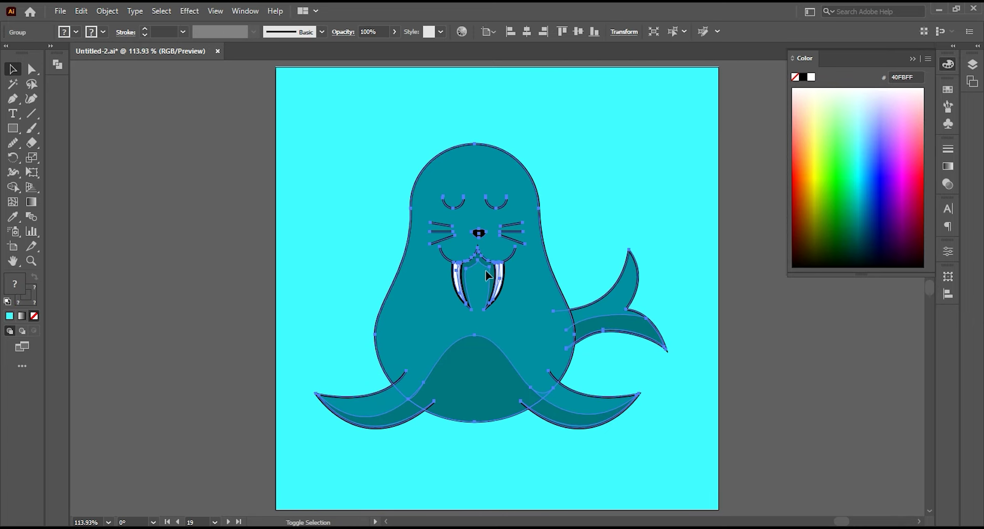
click(205, 205)
drag(13, 128, 57, 162)
Draw a wide ellipse beneath the walrus filled with black 000000.
click(58, 159)
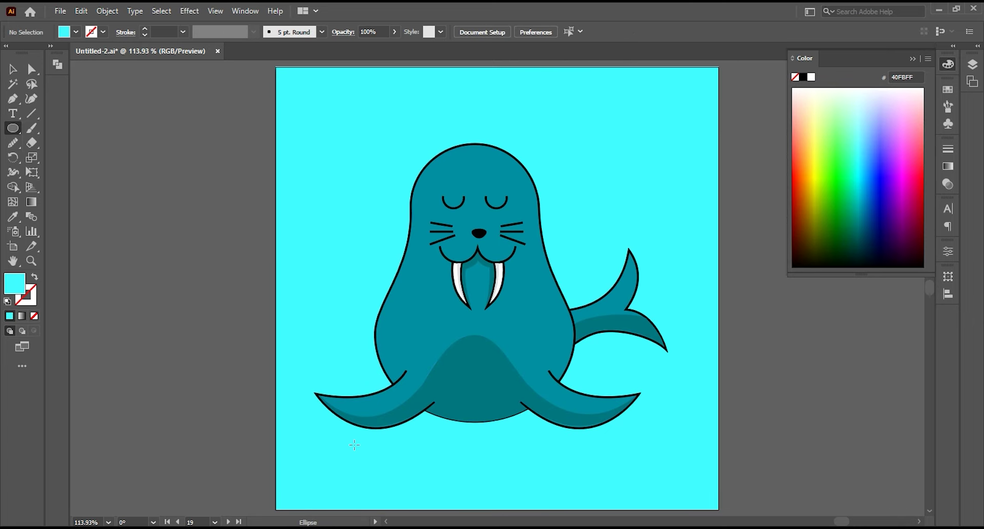
drag(315, 399, 666, 450)
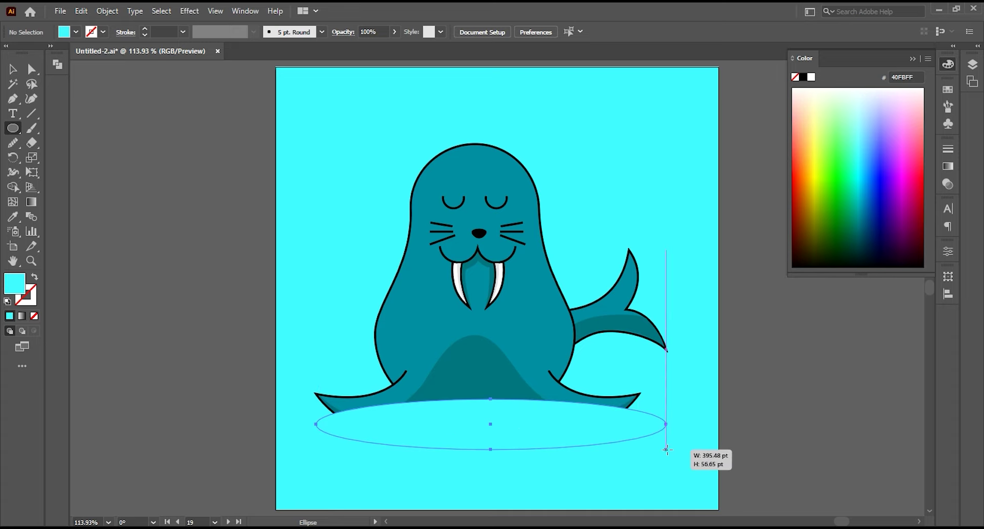
double_click(14, 283)
text(000000)
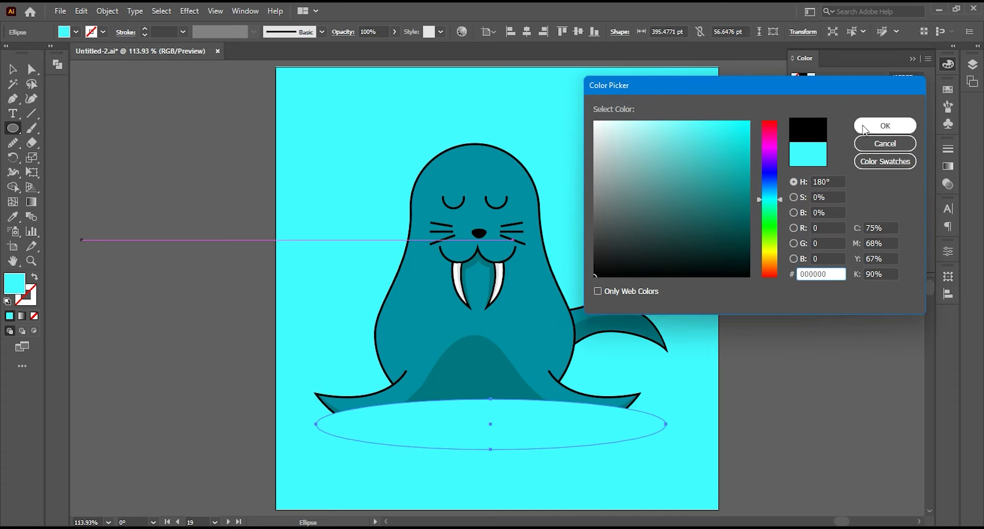
click(882, 125)
Send the ellipse behind the walrus body and lower its opacity to 14%.
key(v)
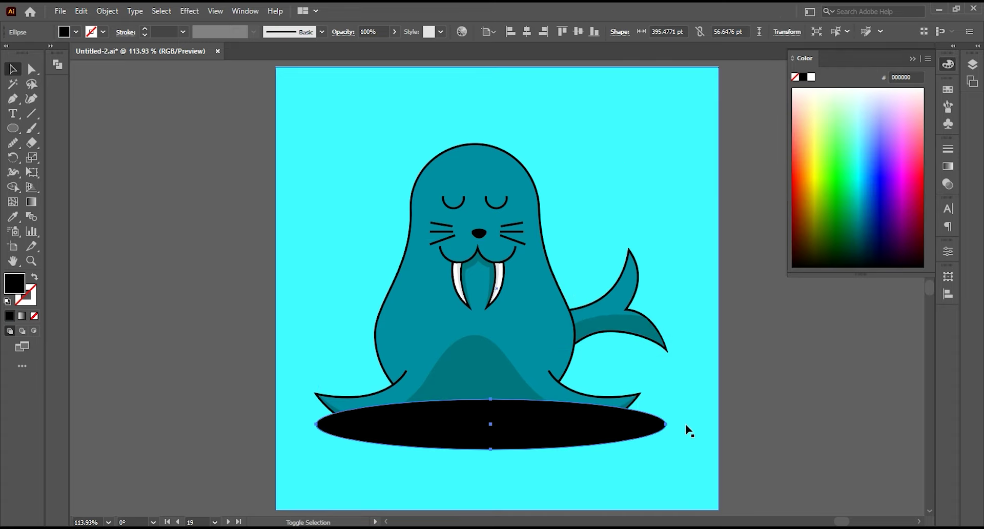
right_click(692, 425)
mouse_move(760, 361)
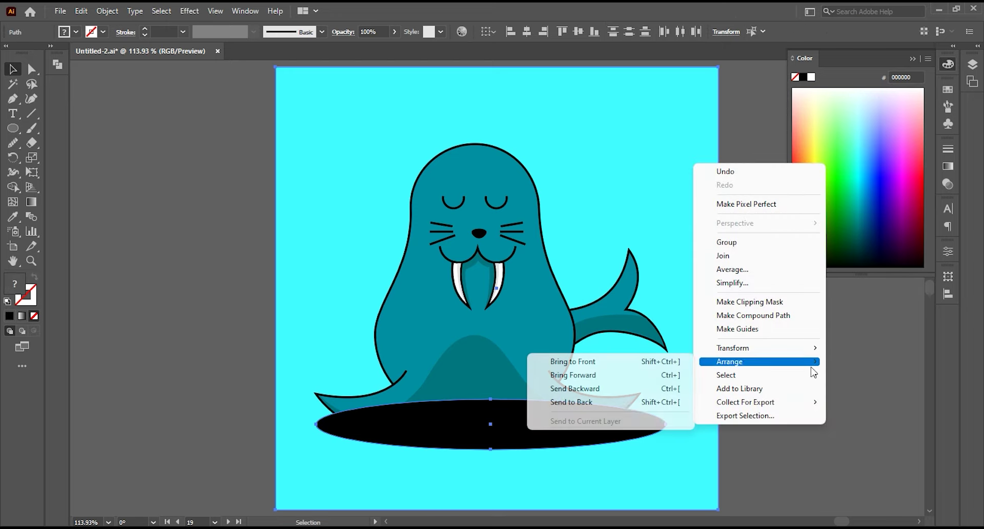
click(636, 403)
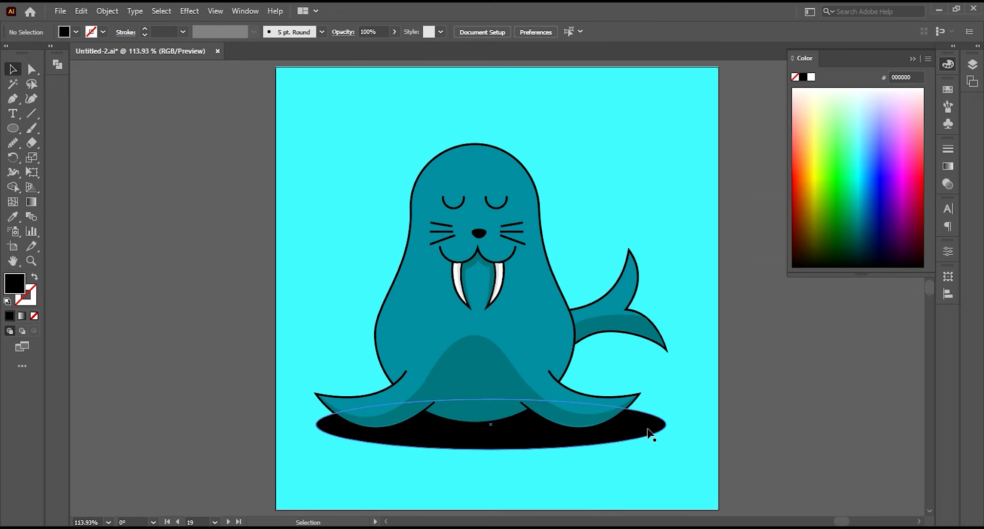
click(395, 32)
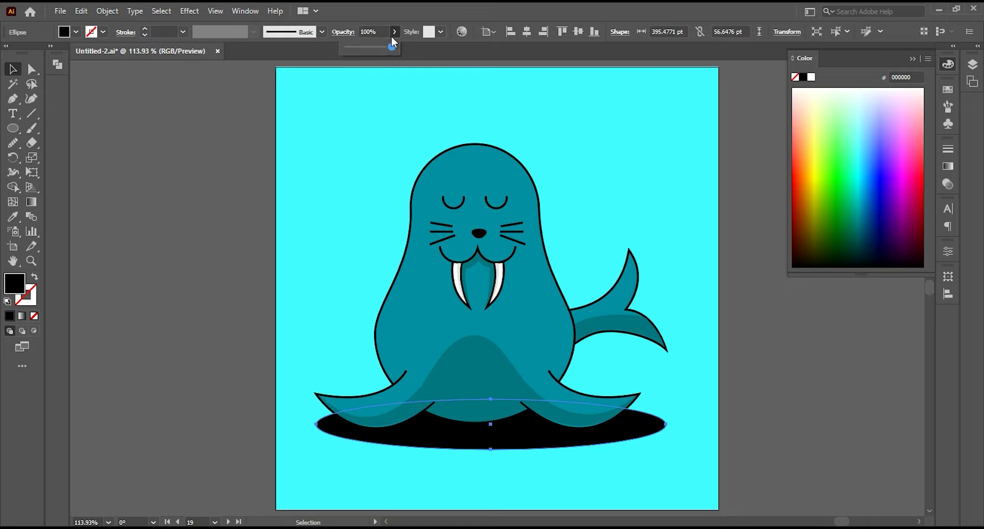
drag(358, 47, 355, 49)
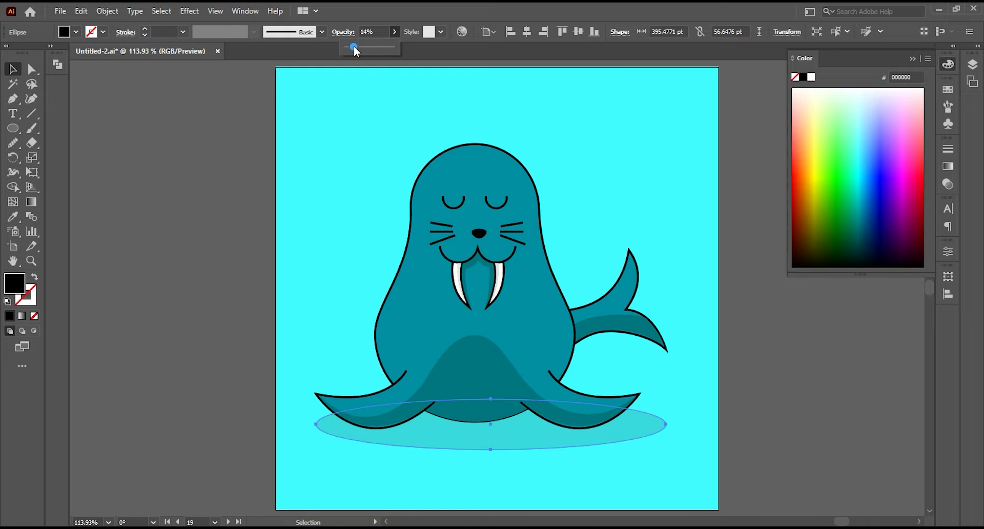
click(129, 295)
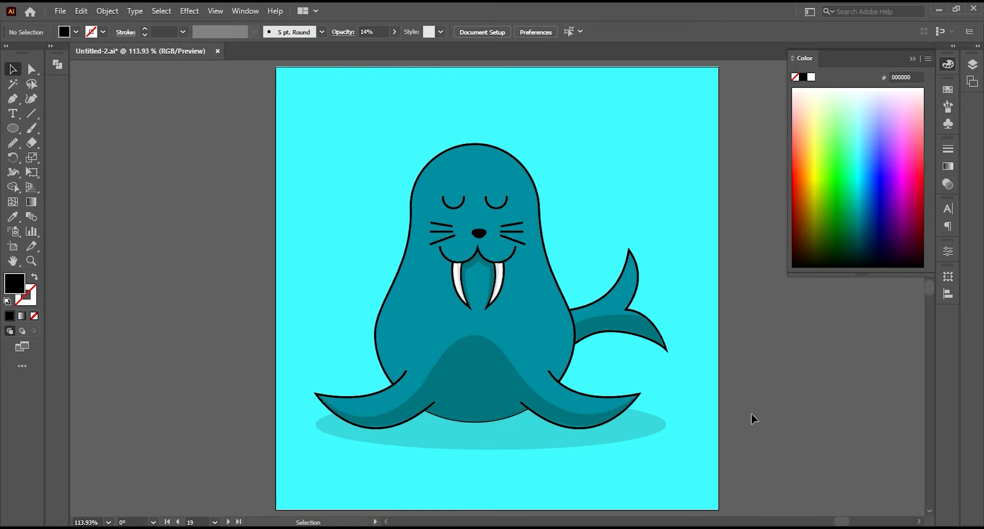